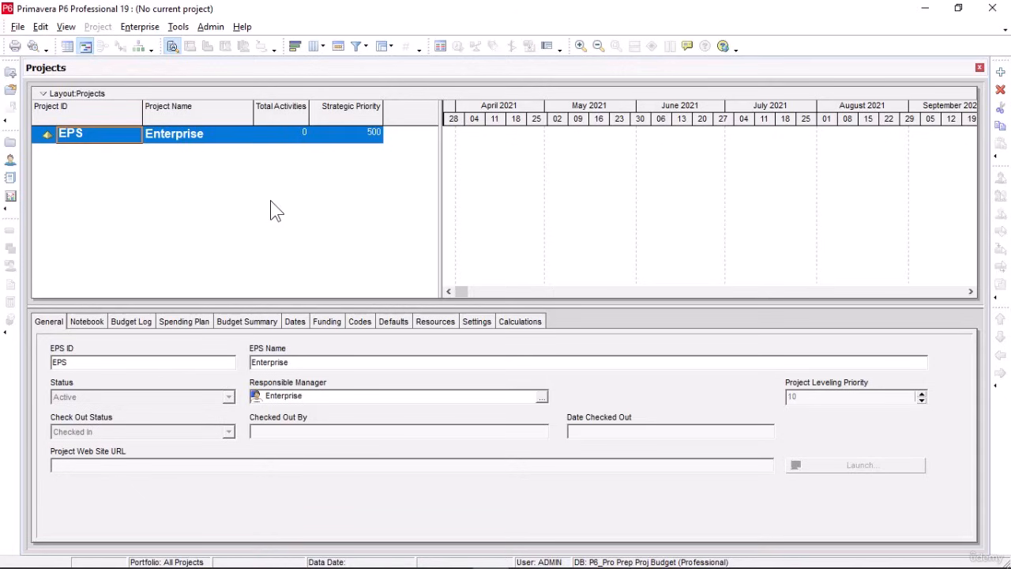
click(157, 29)
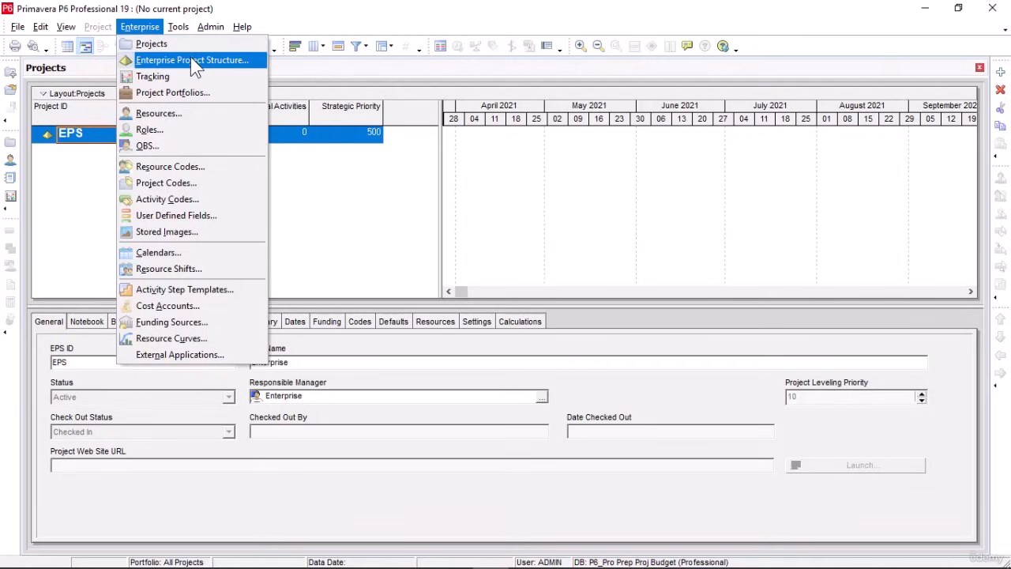
click(290, 66)
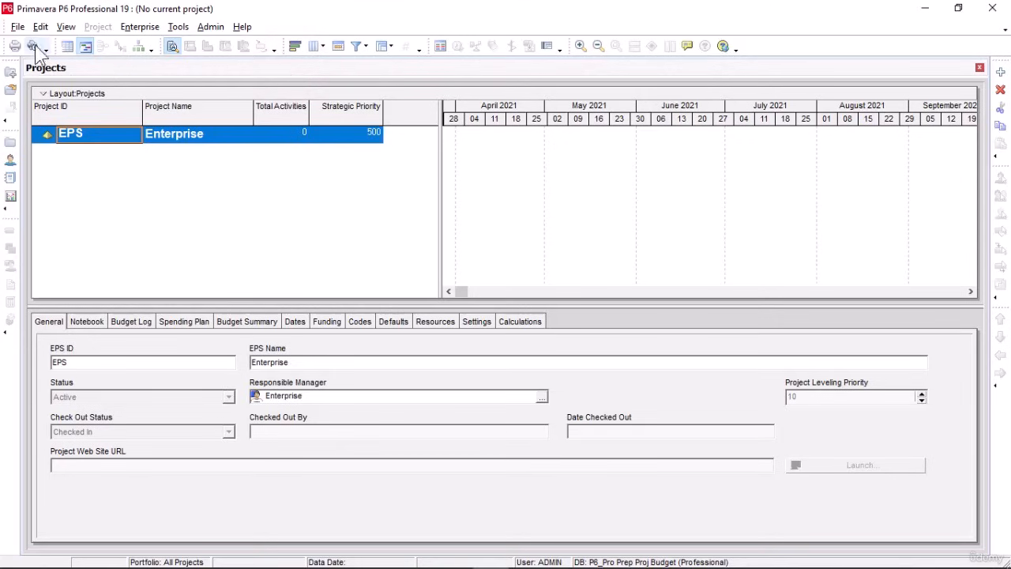
Start a new project and place it under the Enterprise EPS level.
click(18, 27)
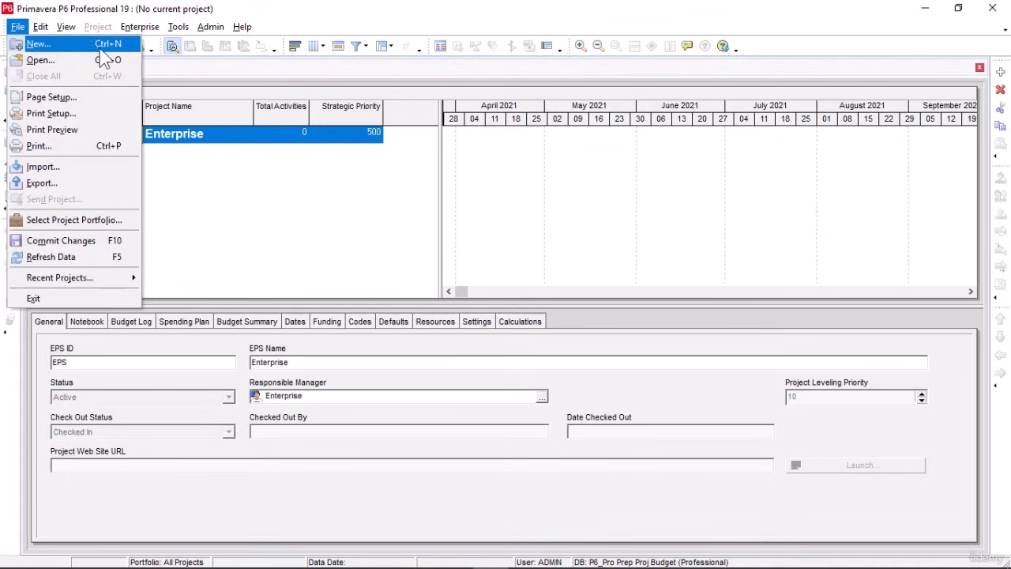
click(120, 45)
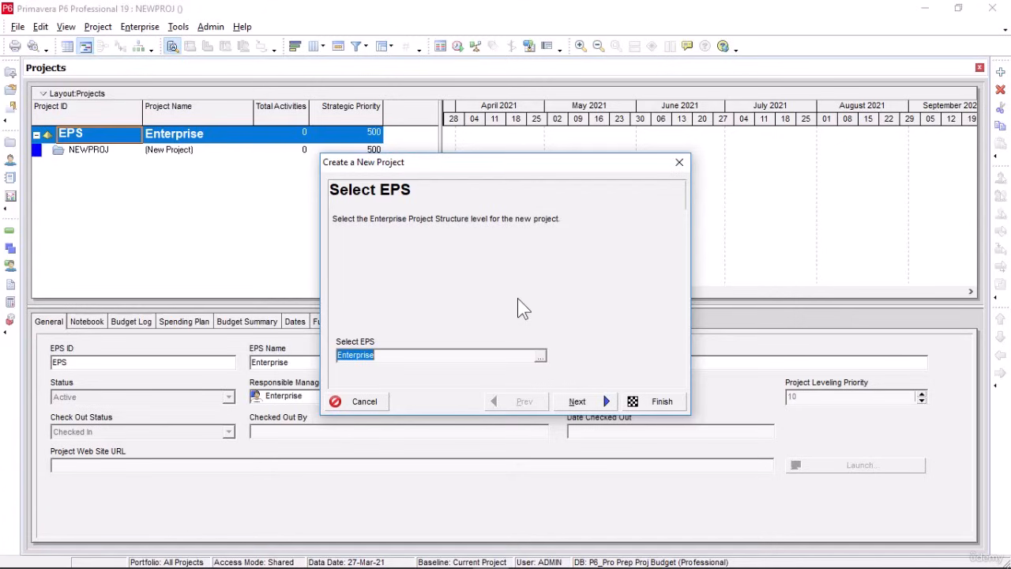
click(541, 360)
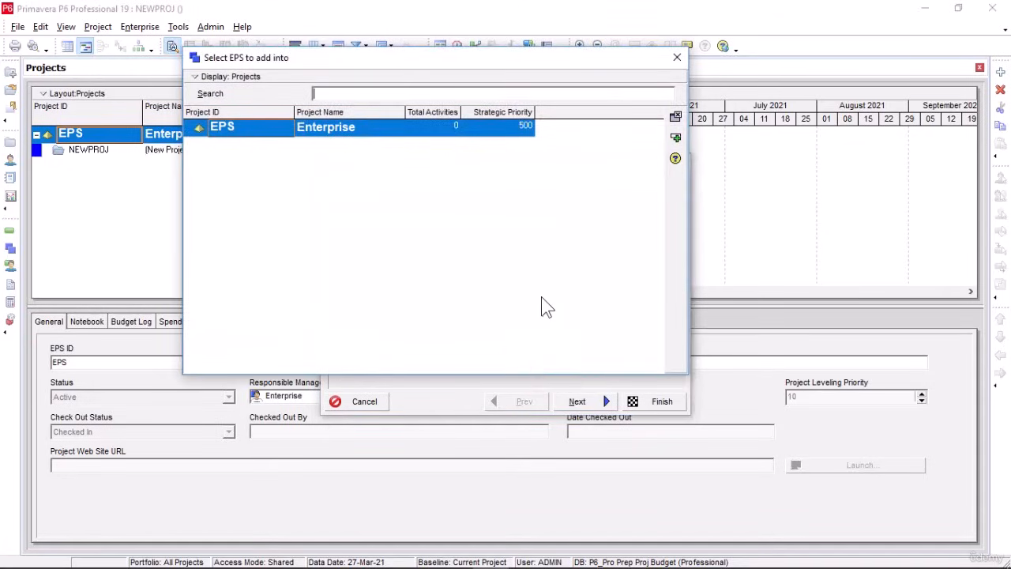
click(350, 128)
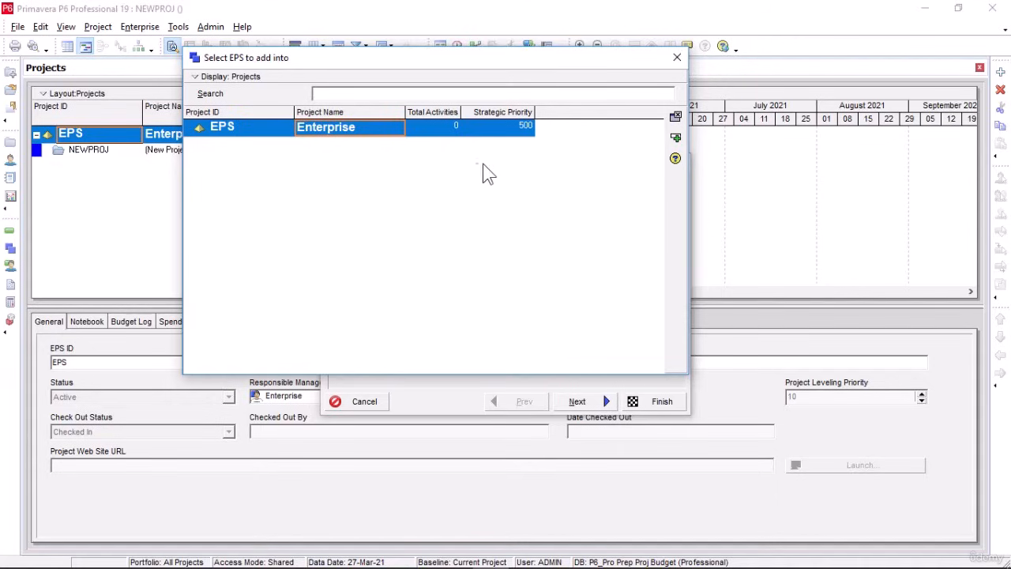
click(677, 140)
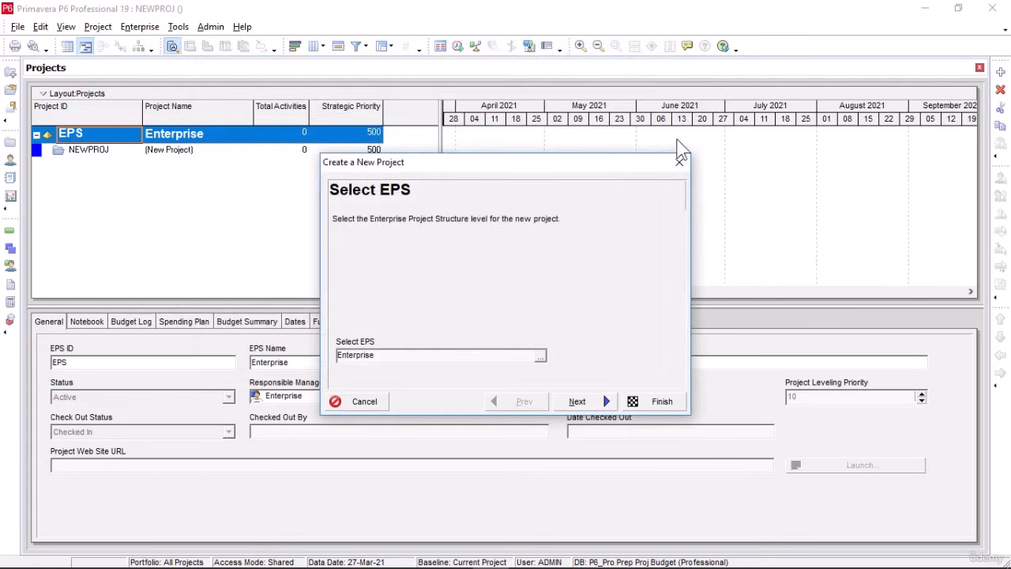
click(607, 402)
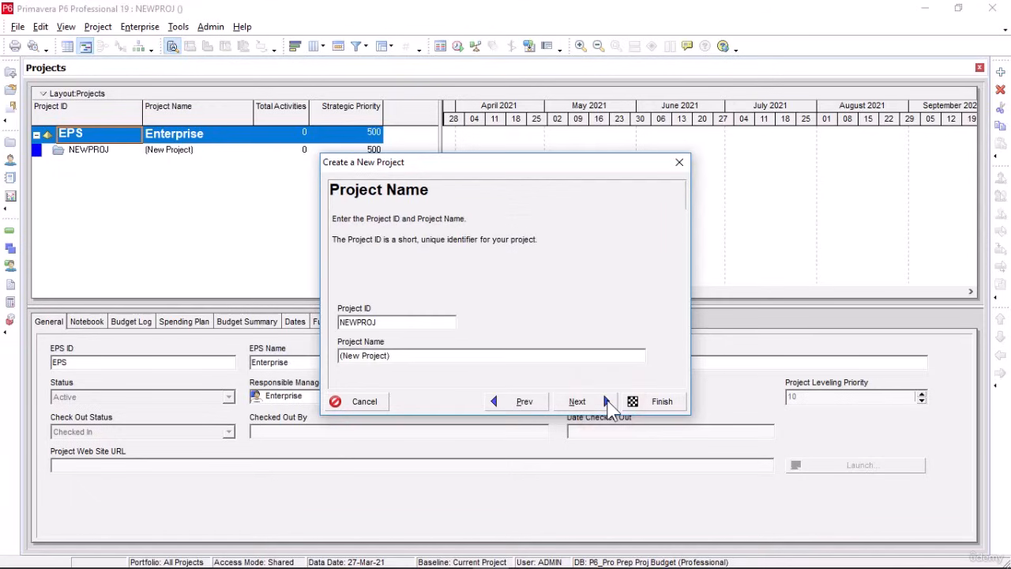
Set the new project's ID to BG02 and its name to "Preparing The Project Budget".
double_click(388, 319)
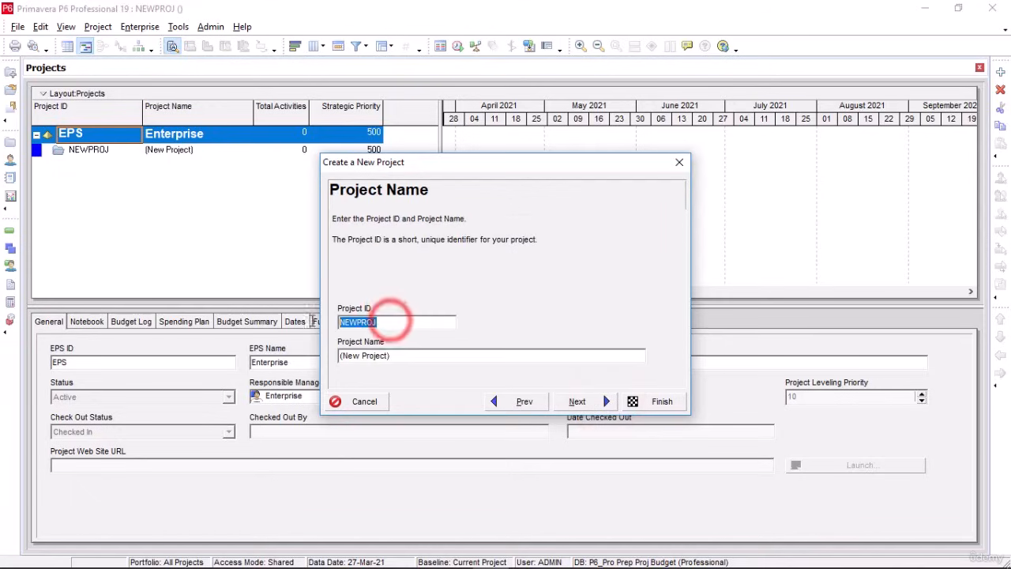
text(BG02)
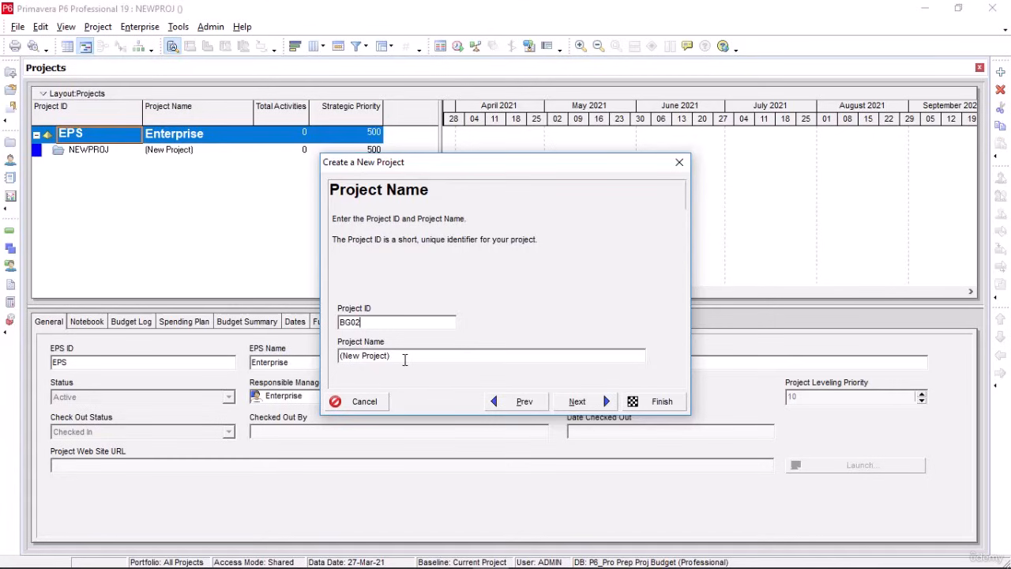
drag(403, 356, 337, 355)
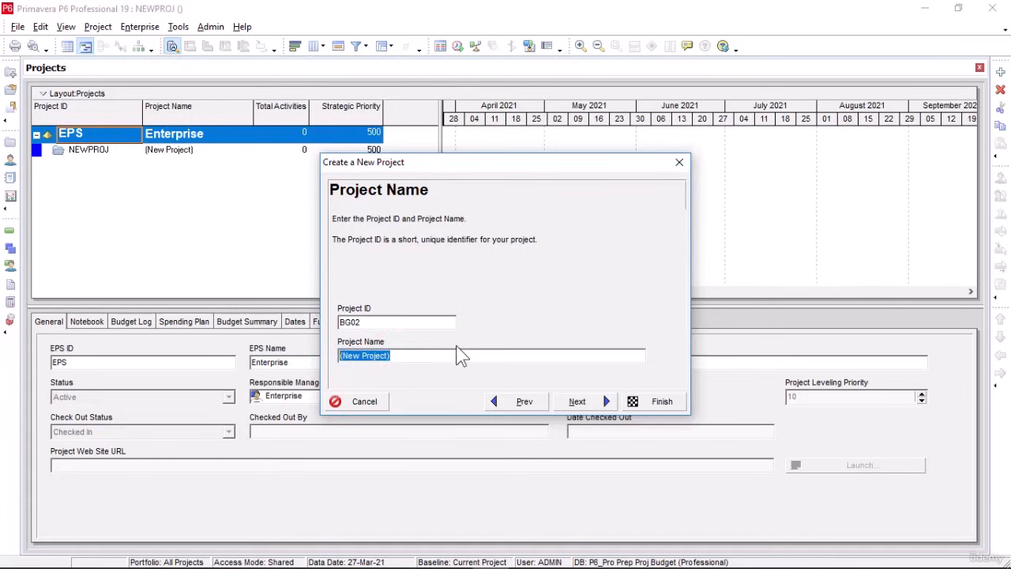
text(Preparing The Project Budget)
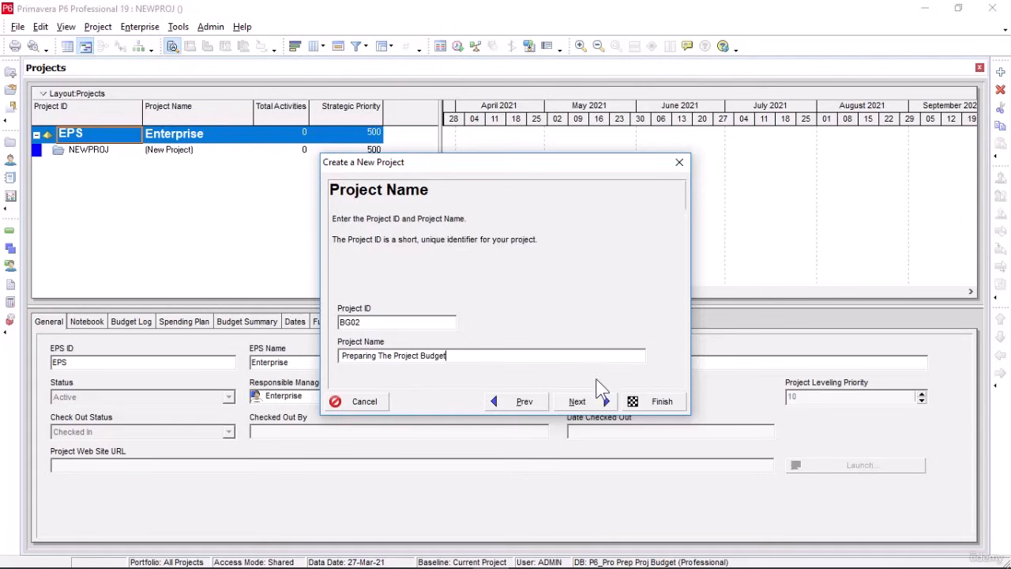
click(598, 402)
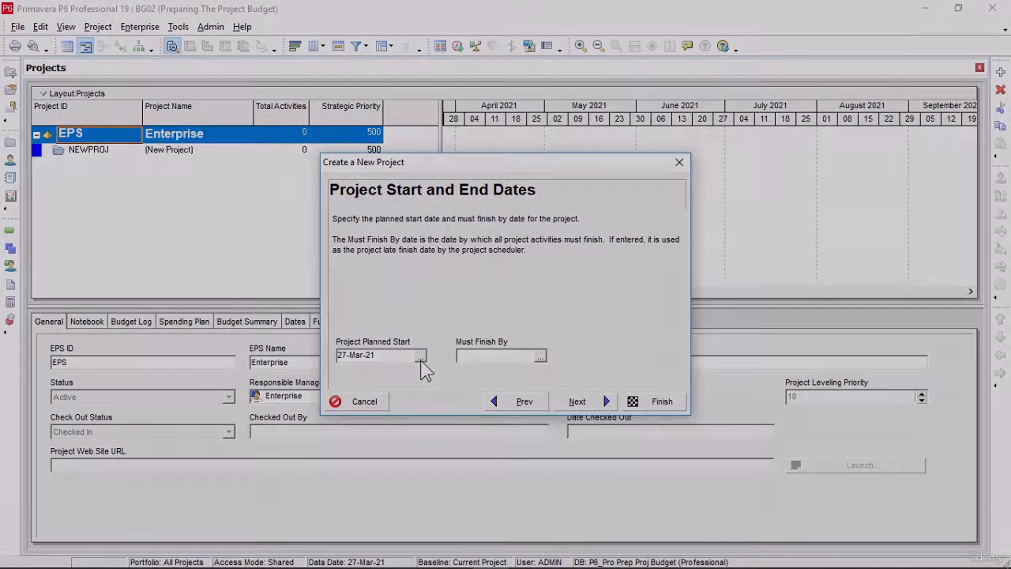
Accept the default project dates, responsible manager Enterprise and Price / Unit rate type, and finish creating the project.
click(604, 402)
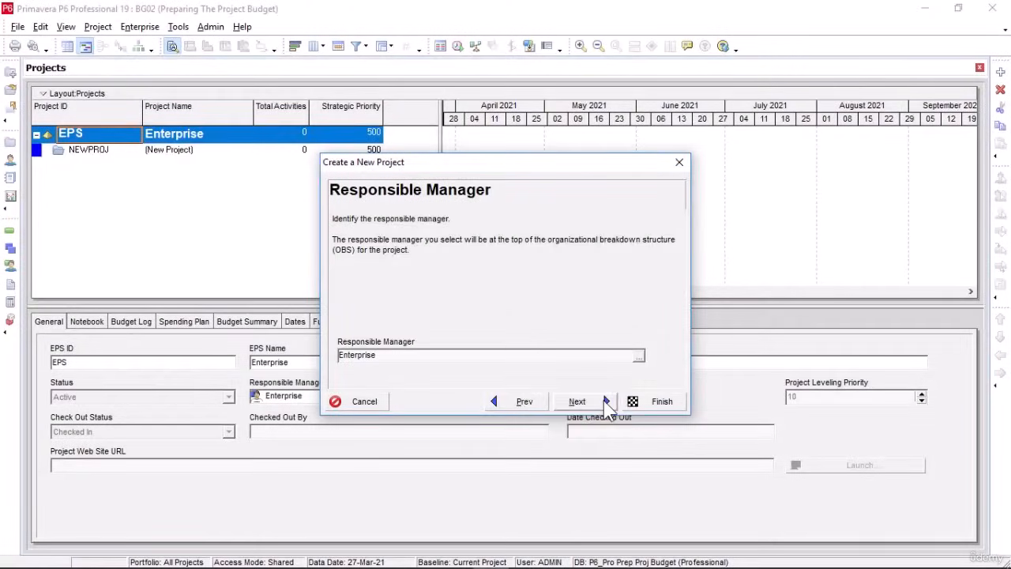
click(606, 404)
click(607, 405)
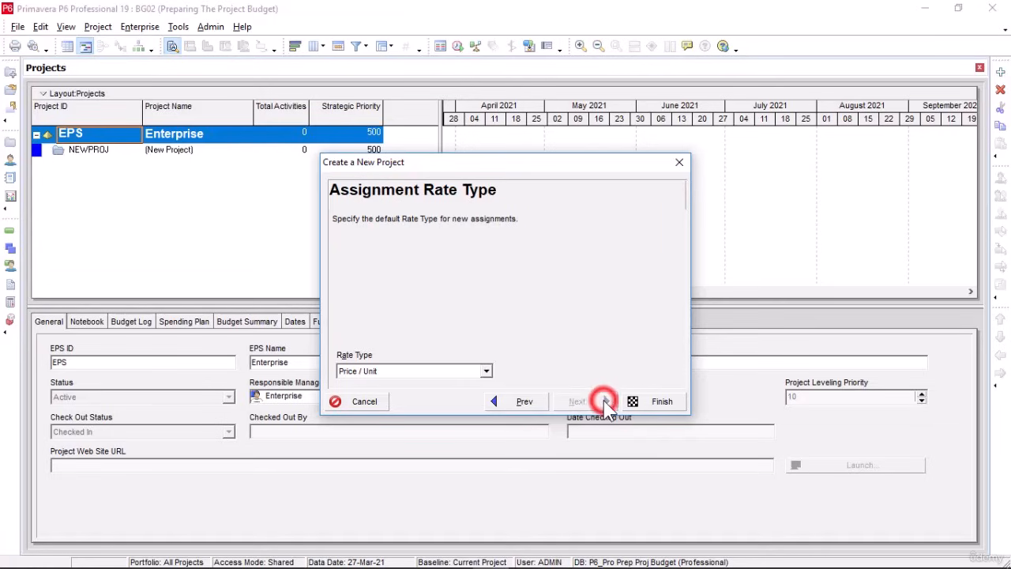
click(652, 403)
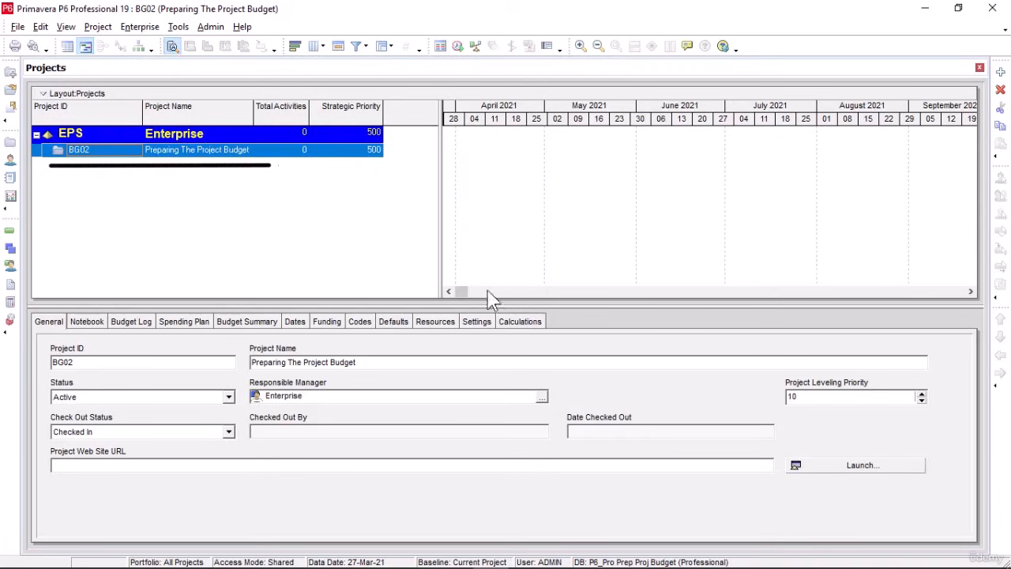
Set the planned start of project BG02 to 05-Apr-21, then return to its general details.
click(59, 152)
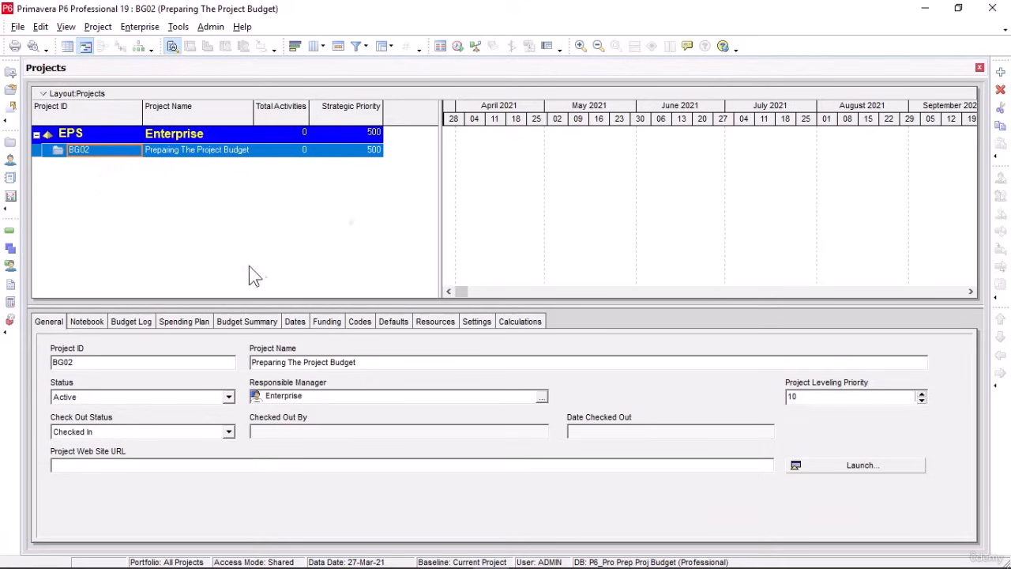
click(309, 317)
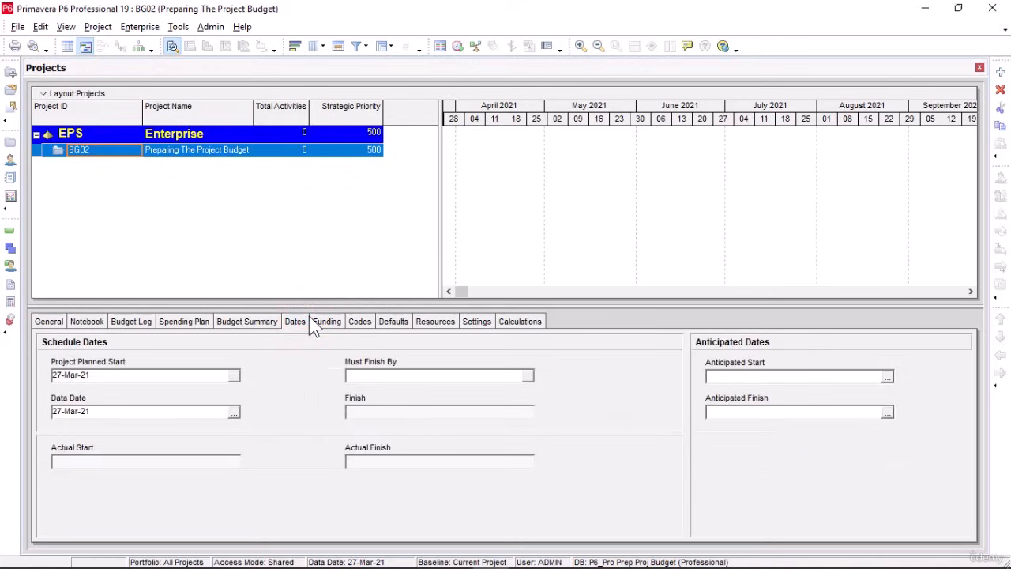
click(232, 376)
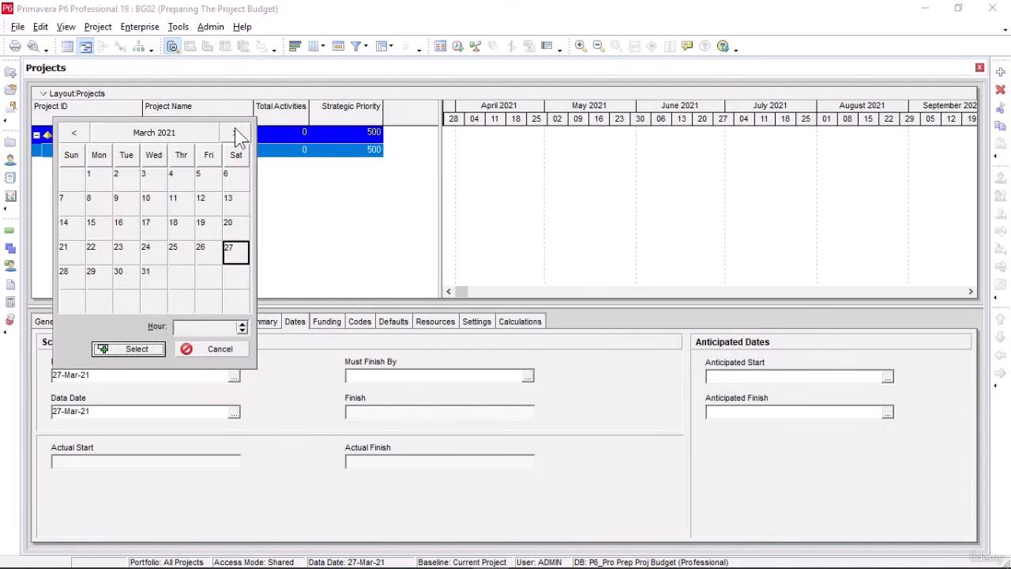
click(236, 132)
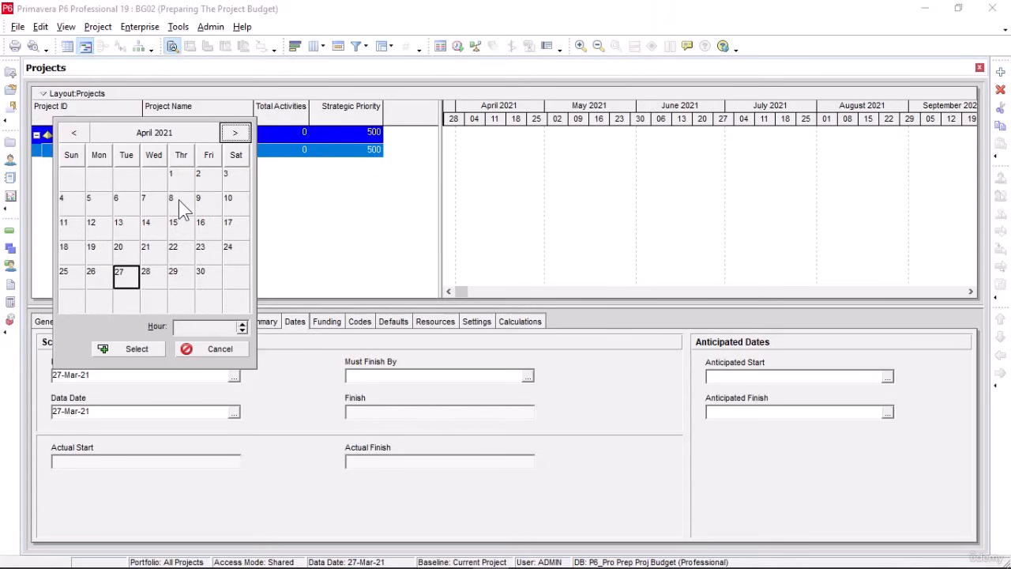
click(94, 199)
click(143, 346)
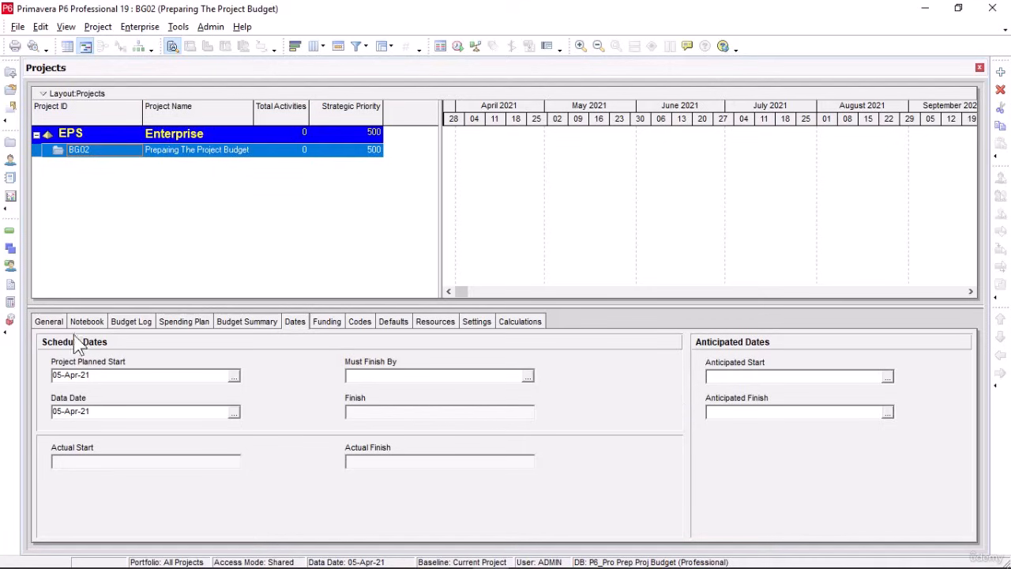
click(49, 322)
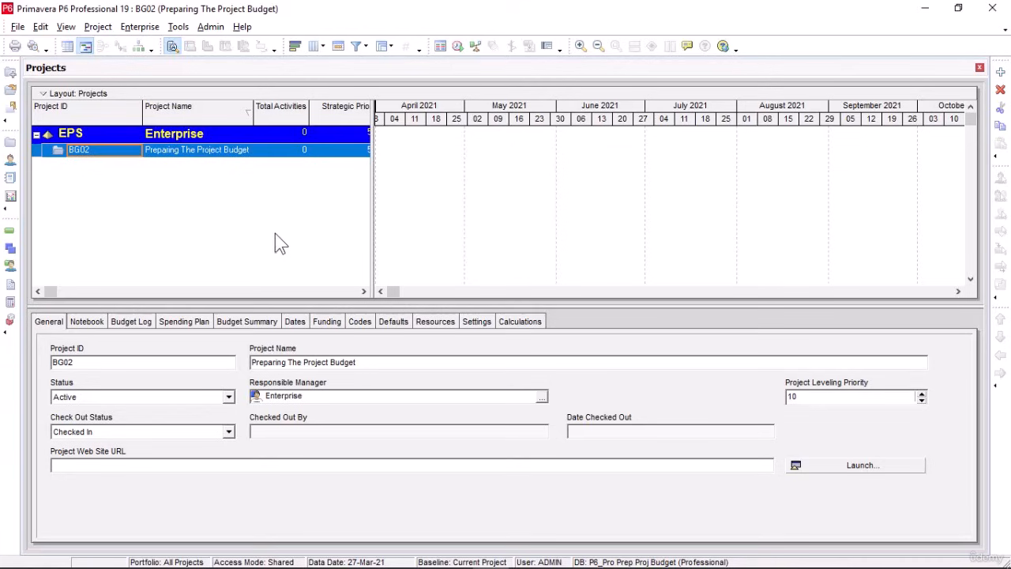
Add a project-level calendar for BG02 copied from the global Standard 5 Day Workweek calendar.
click(140, 27)
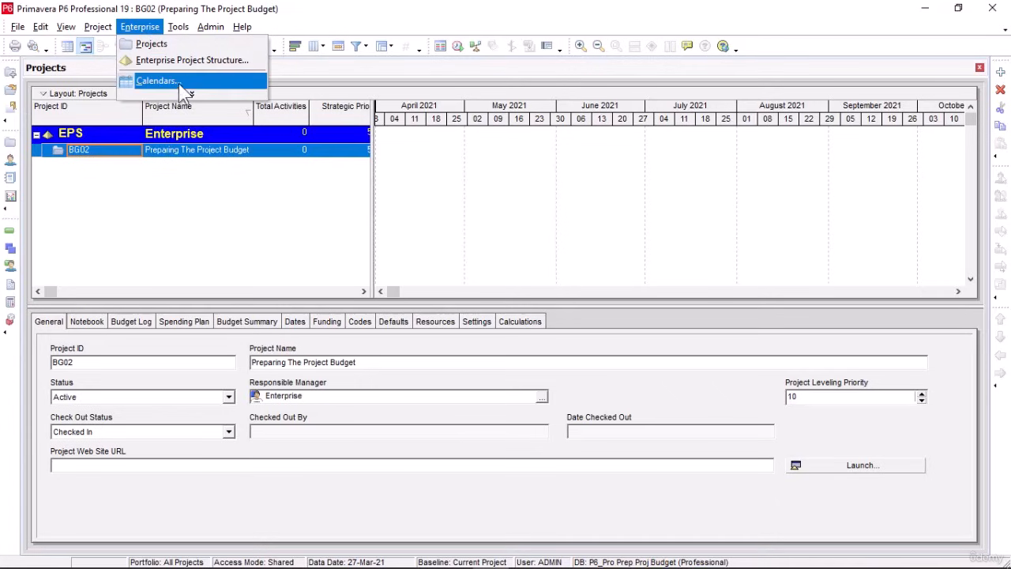
click(225, 80)
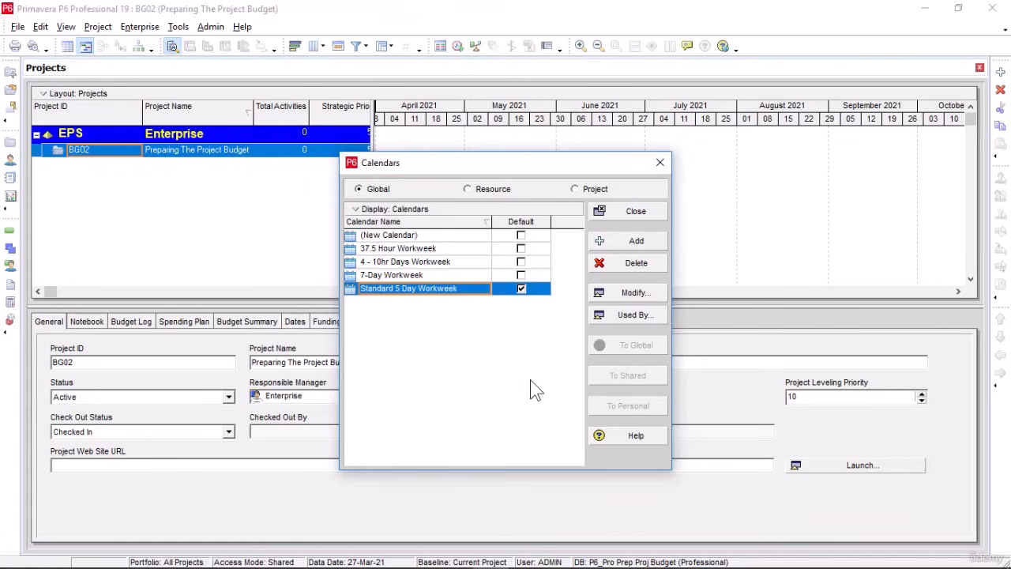
click(586, 192)
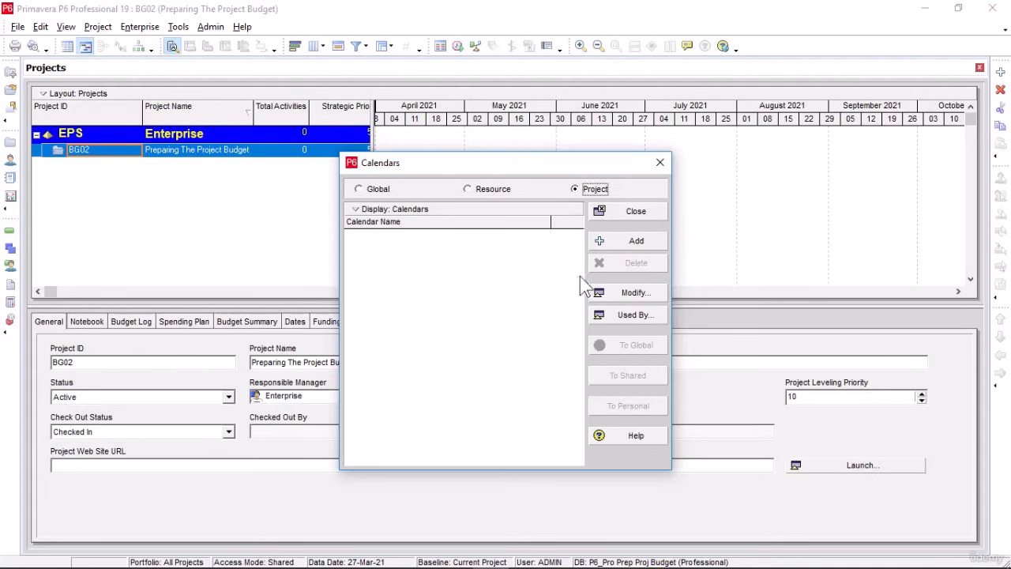
click(661, 242)
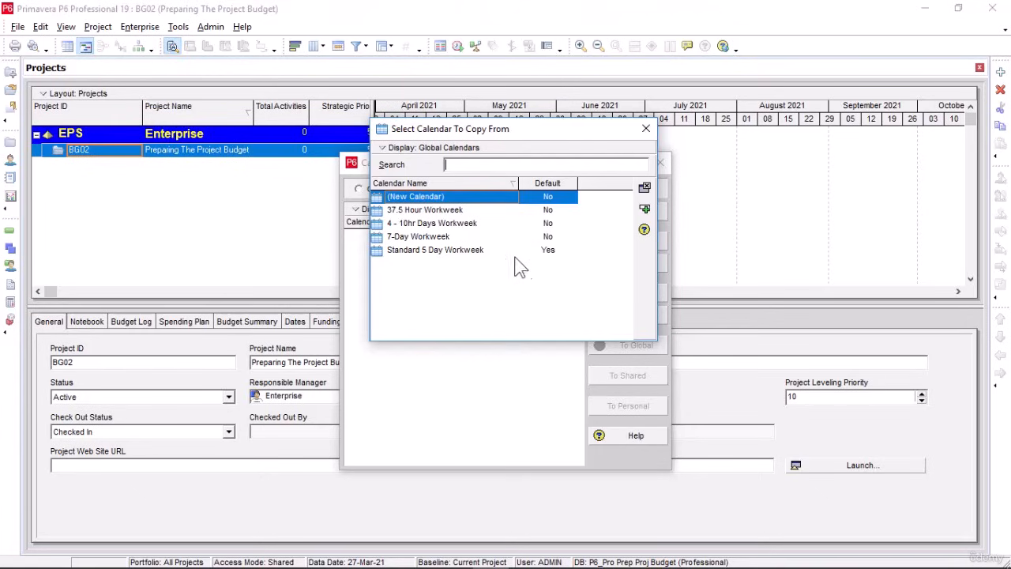
click(469, 251)
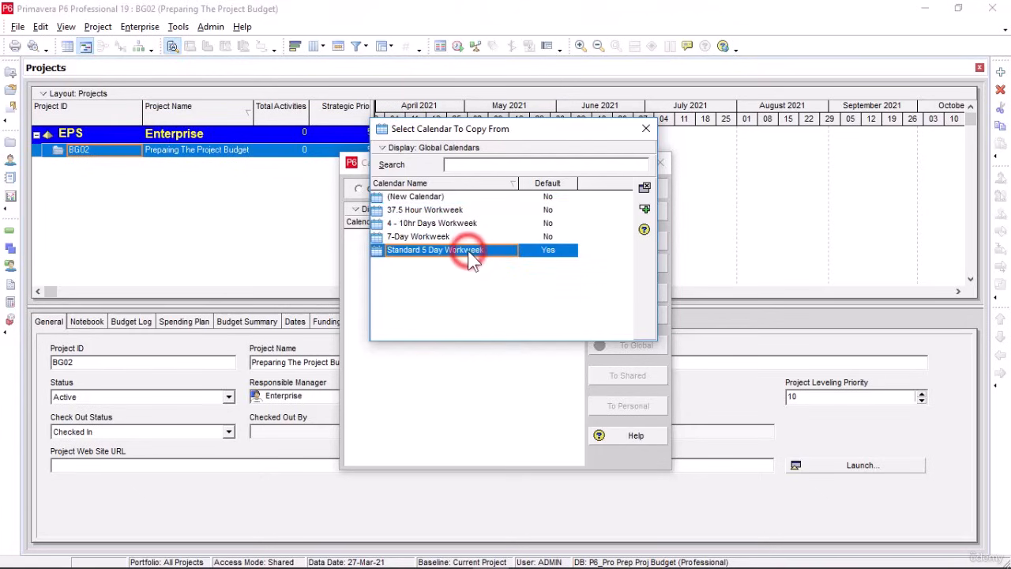
click(645, 210)
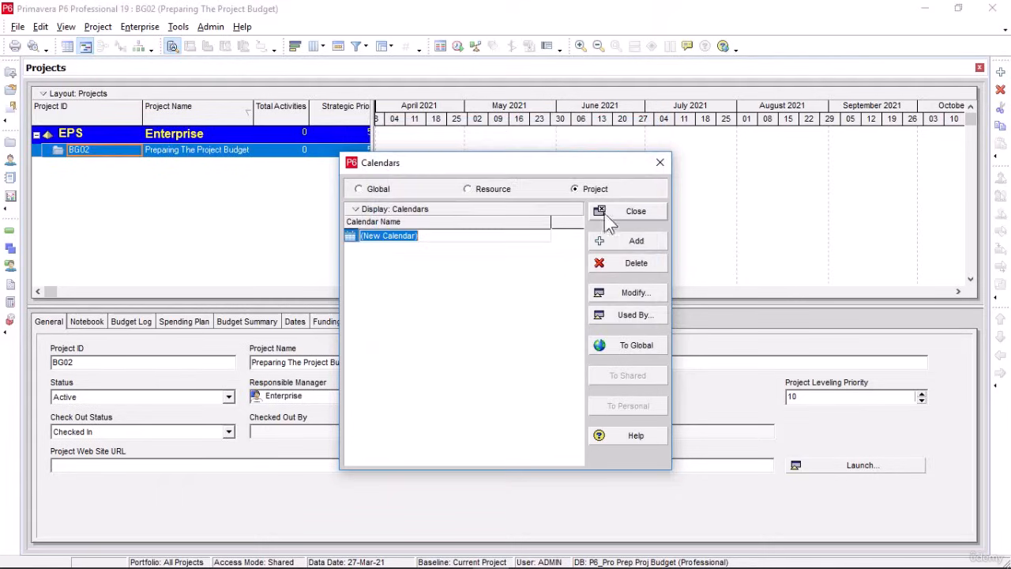
Rename the new project calendar "BG02- Five days/week".
click(452, 235)
click(451, 235)
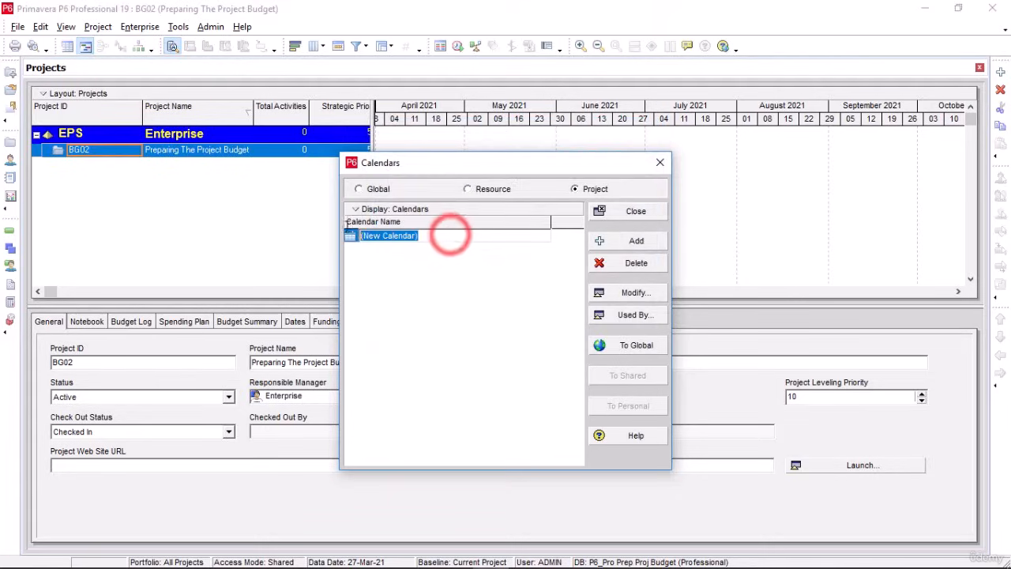
key(BackSpace)
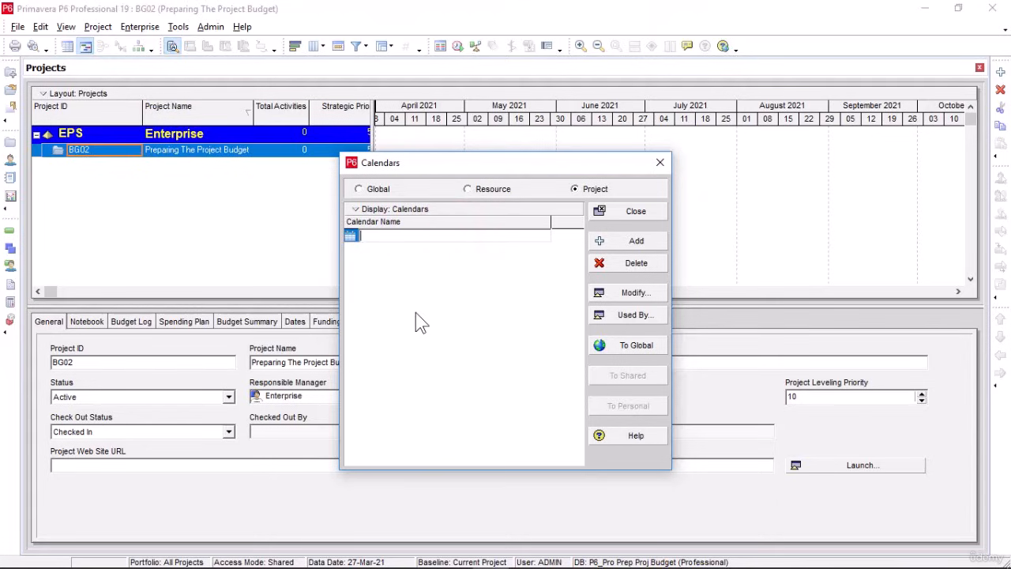
text(BG02- Five days/week)
click(542, 273)
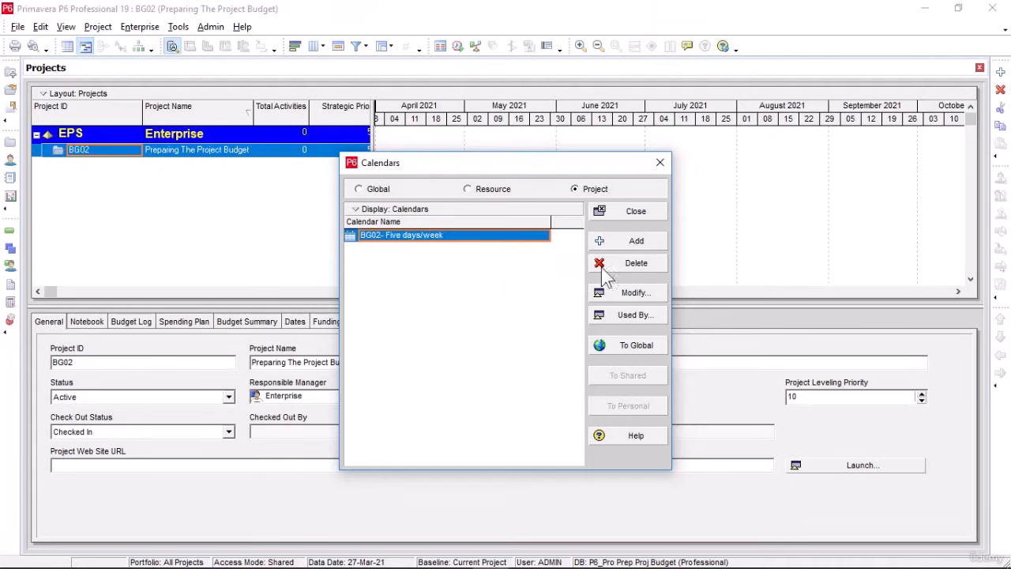
Display the BG02- Five days/week calendar's detailed work hours per day and examine the weekend days in its standard weekly hours.
click(657, 300)
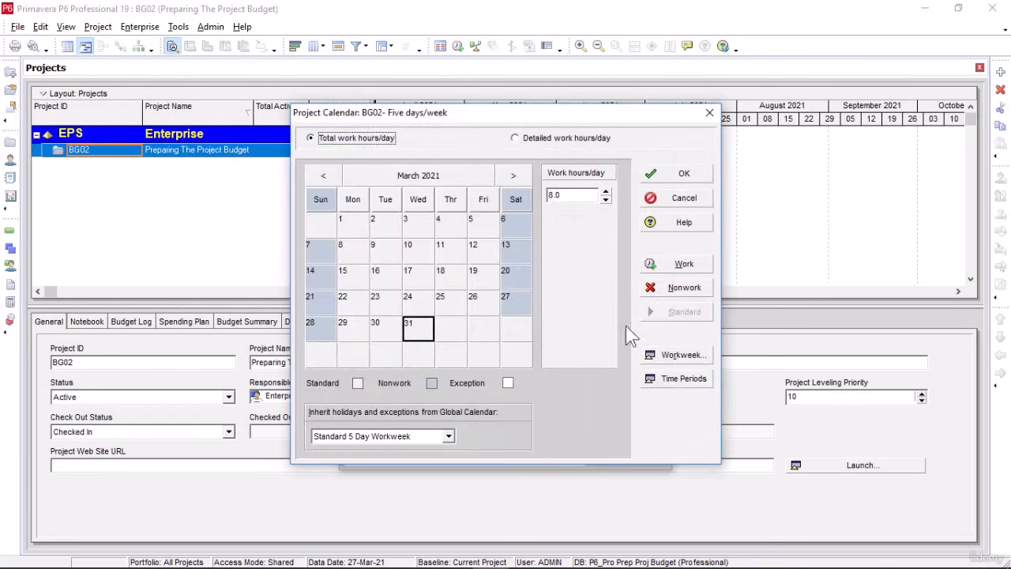
click(585, 141)
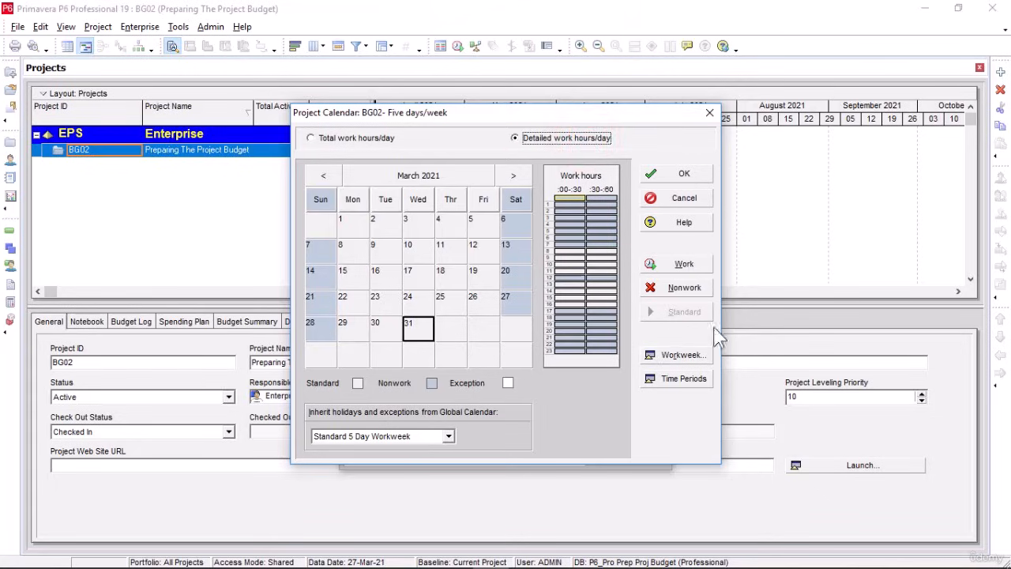
click(710, 356)
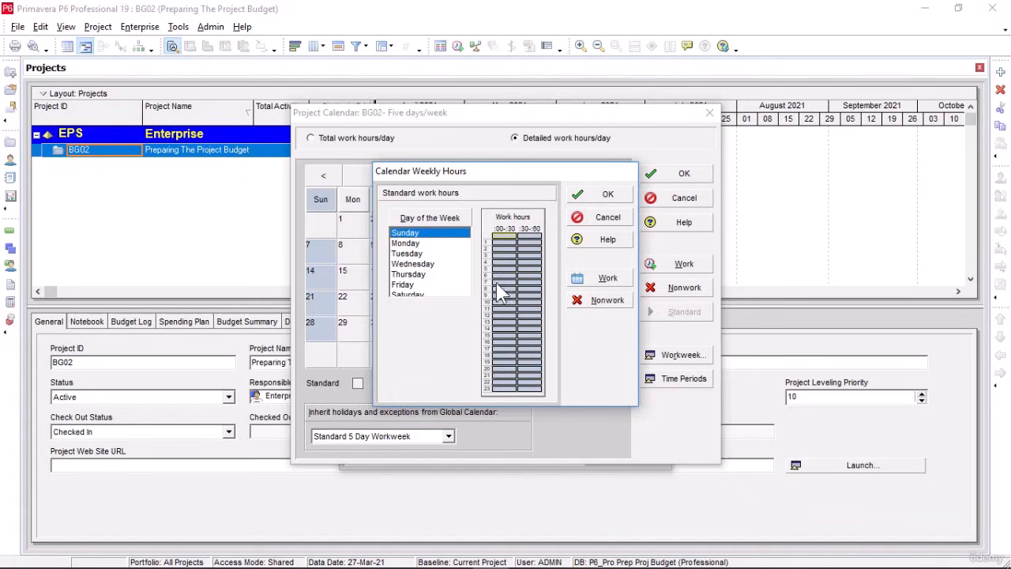
click(440, 296)
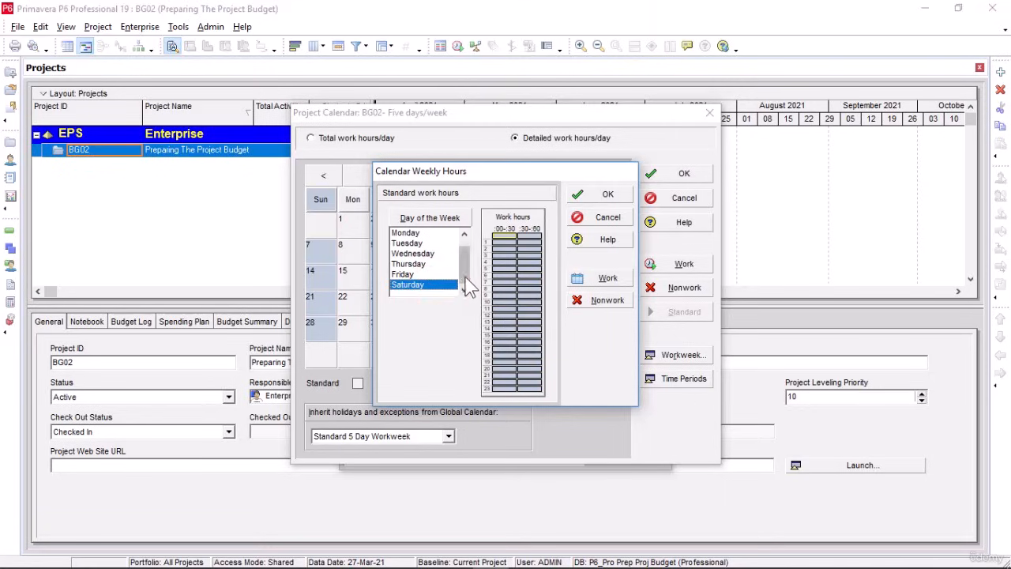
drag(465, 273, 466, 243)
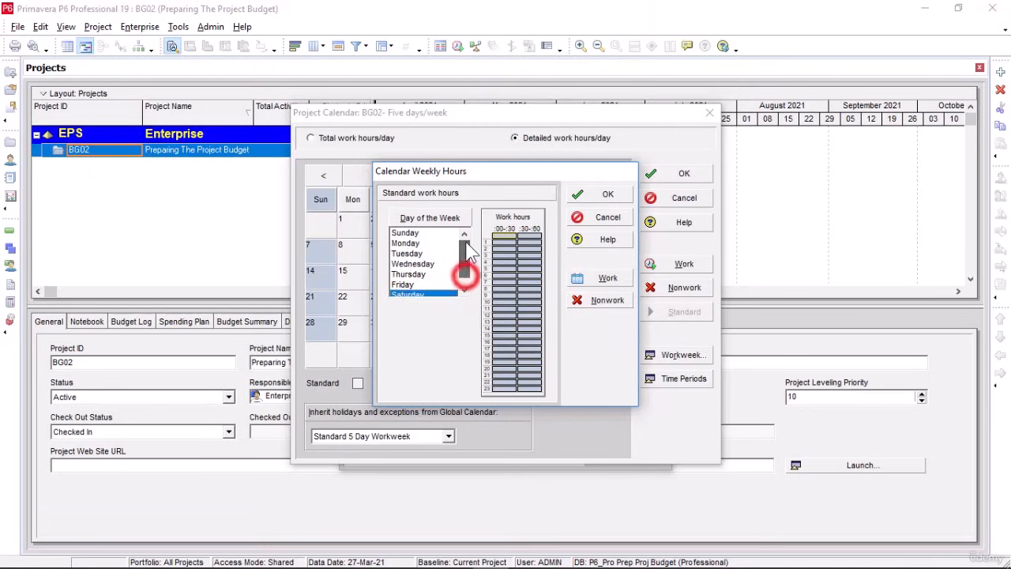
Check the standard work hours for Monday through Friday, accept the calendar settings and close the calendars.
click(414, 244)
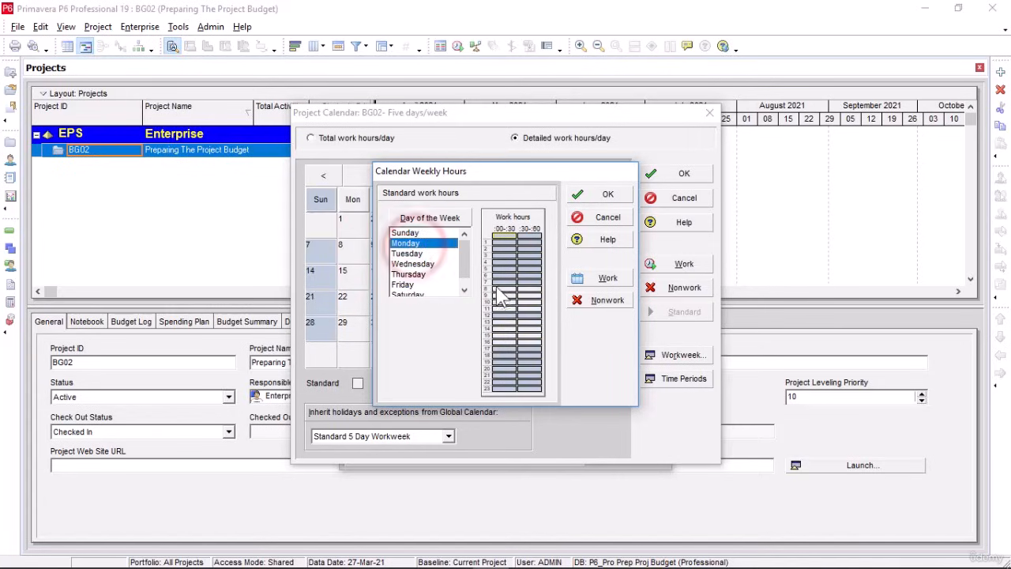
click(417, 256)
click(420, 264)
click(416, 274)
click(419, 284)
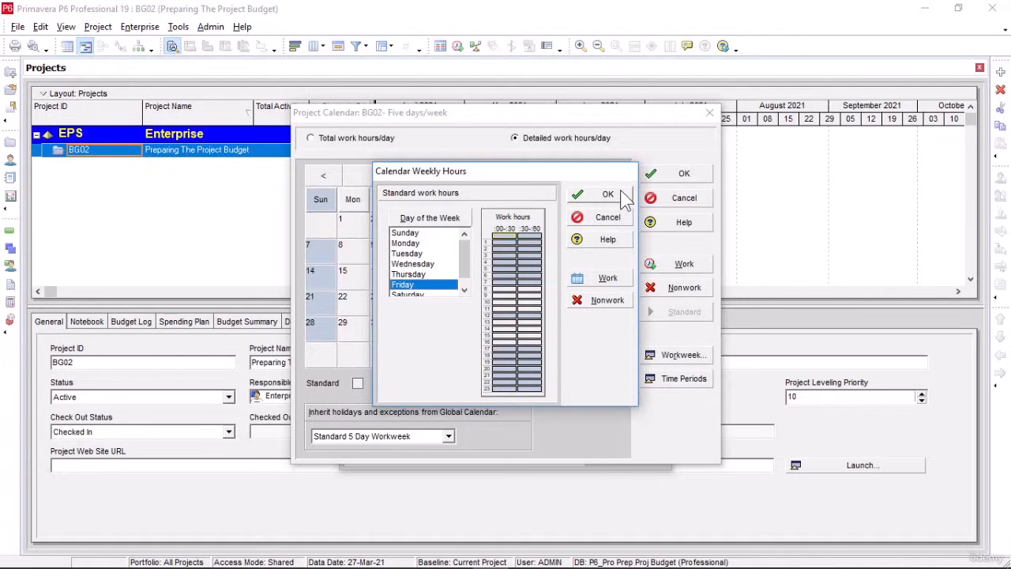
click(618, 195)
click(680, 176)
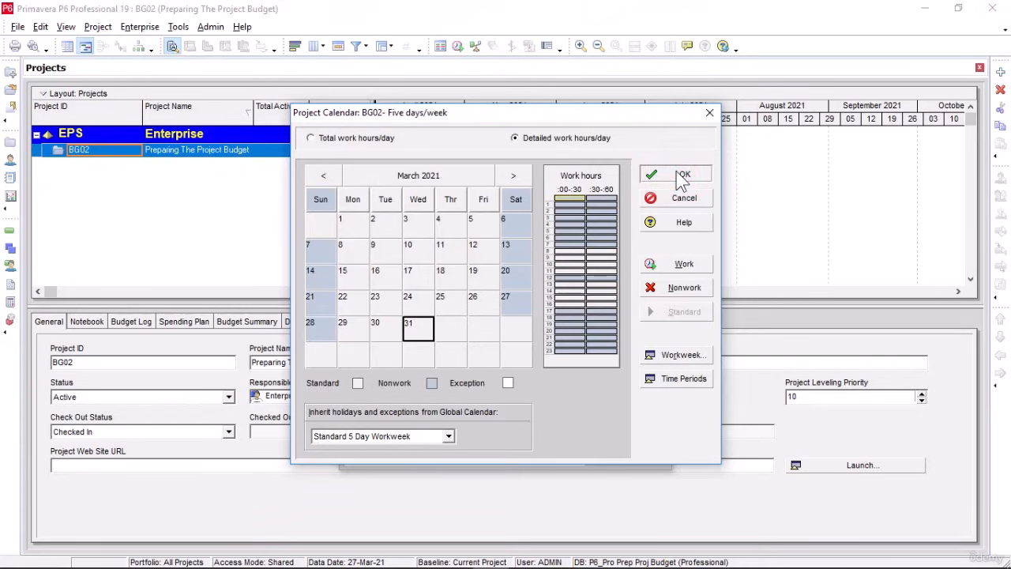
click(681, 177)
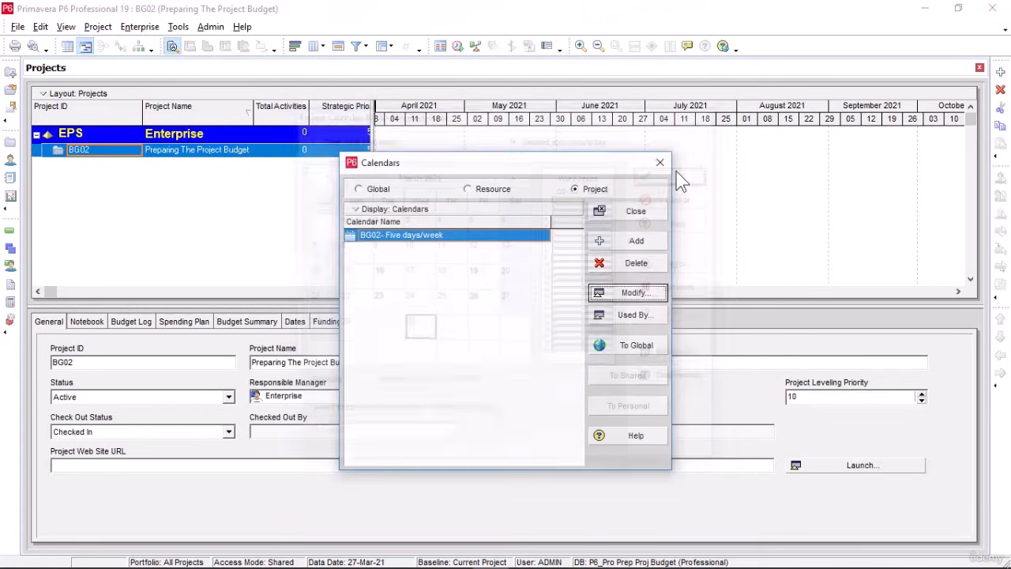
click(645, 215)
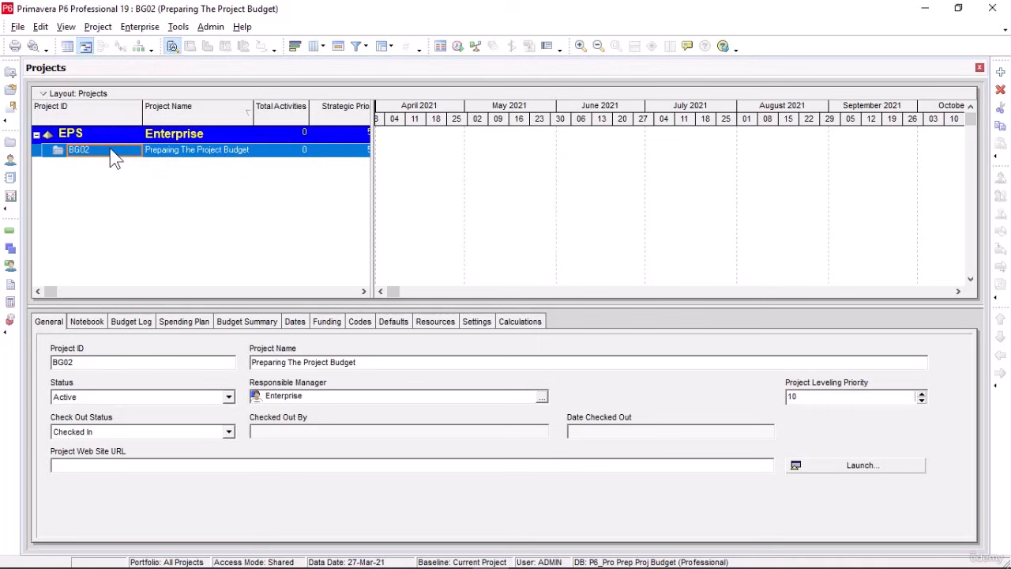
Set project BG02's default calendar for new activities to the project calendar "BG02- Five days/week".
click(351, 253)
click(400, 324)
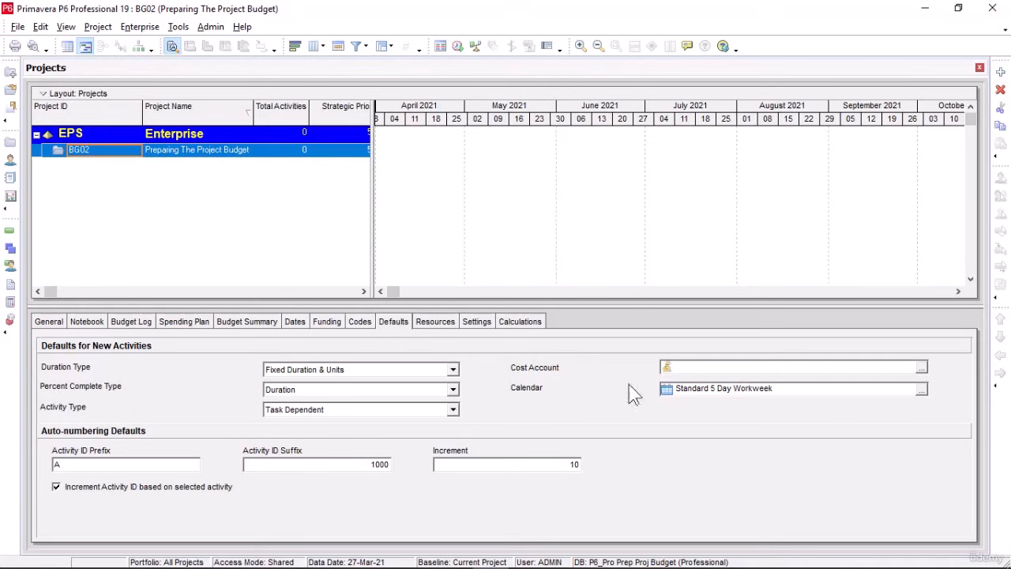
click(921, 390)
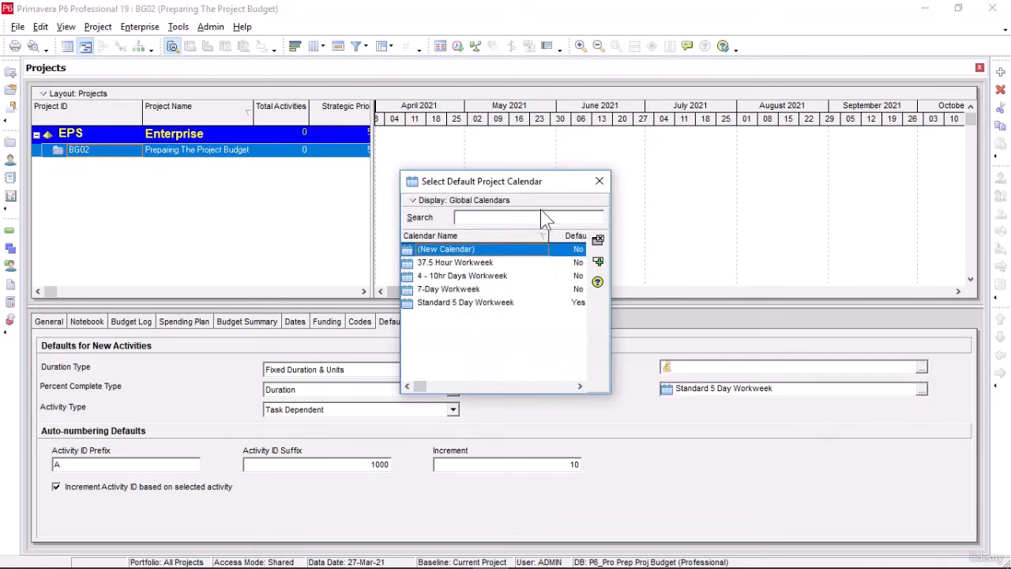
click(542, 199)
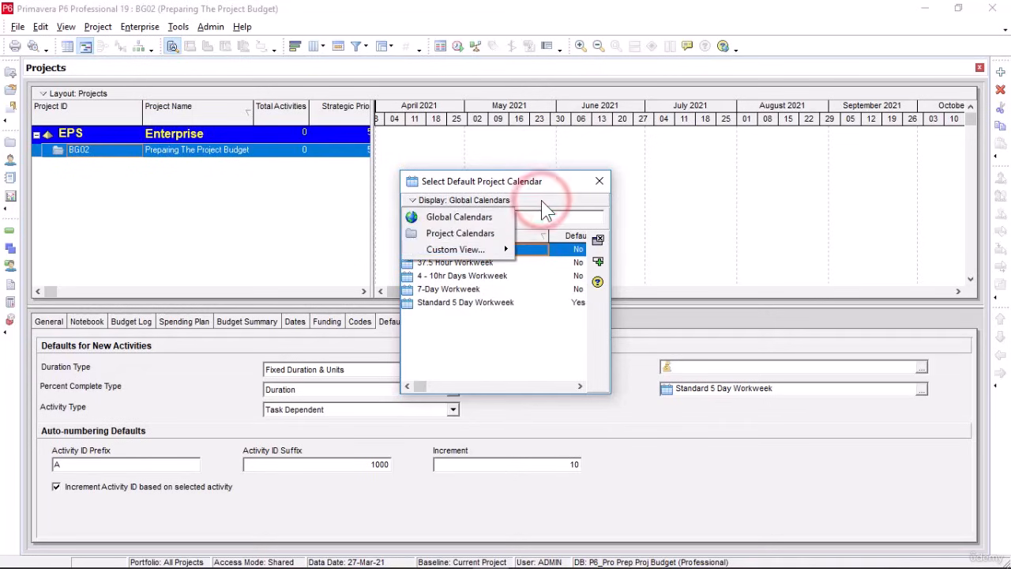
click(497, 234)
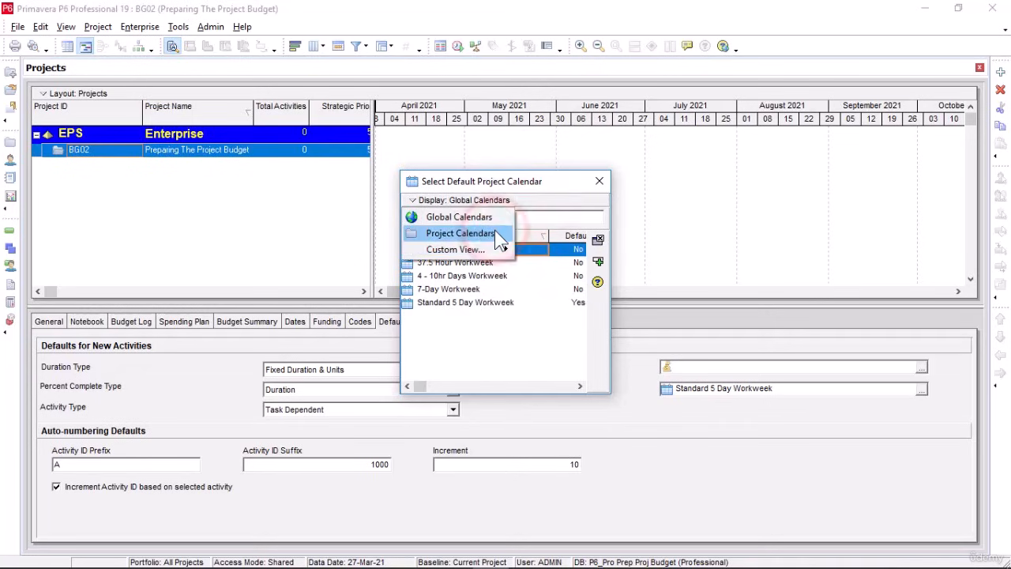
click(524, 248)
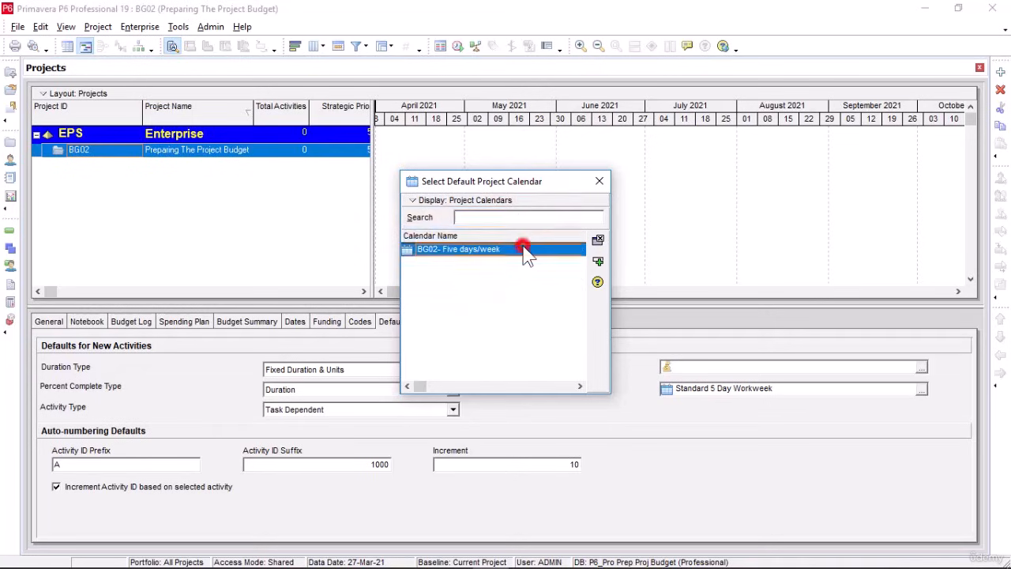
click(599, 262)
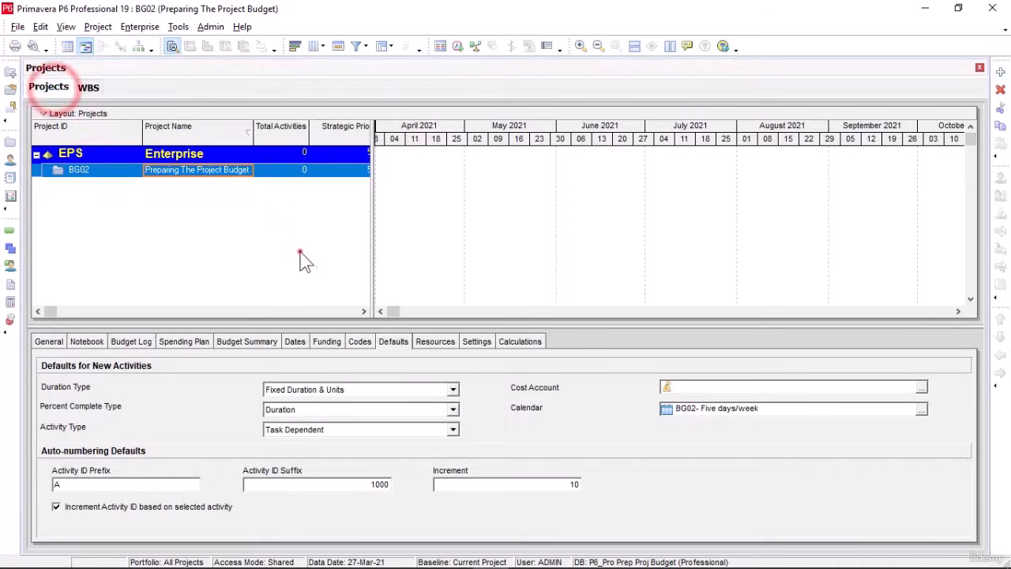
Open the WBS of project BG02 and add a first WBS element with code 1 beneath the project.
click(278, 234)
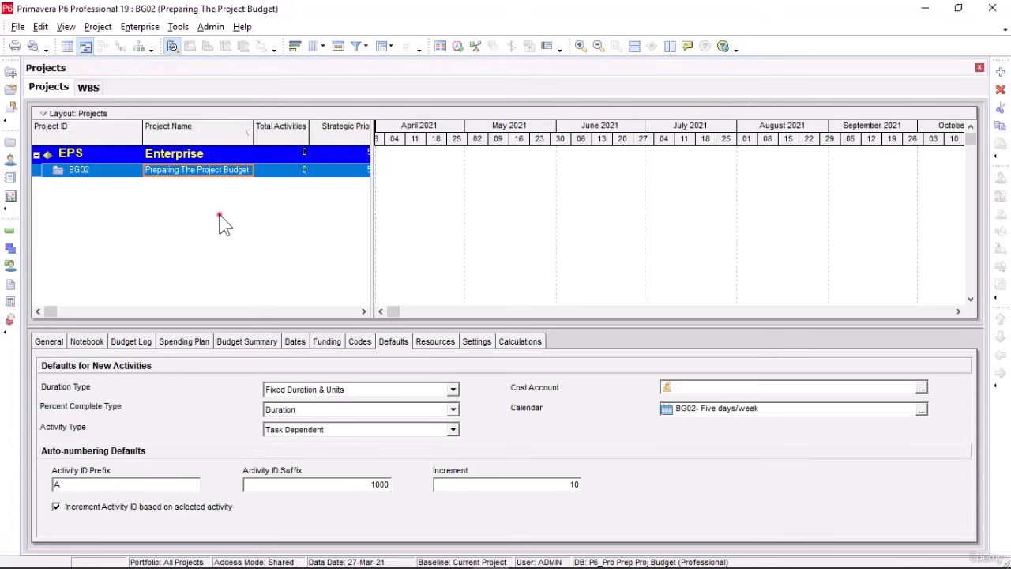
click(98, 27)
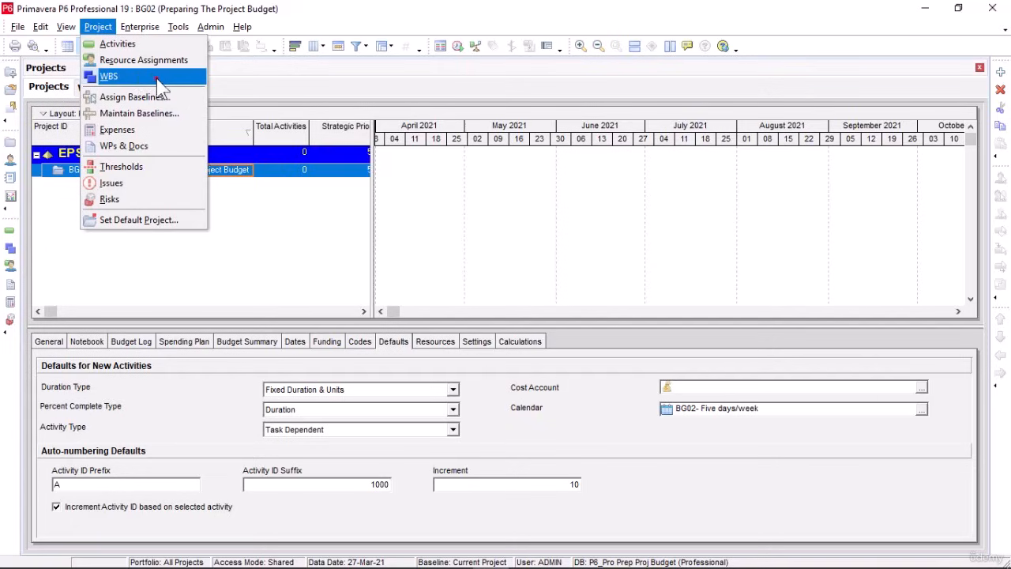
click(194, 76)
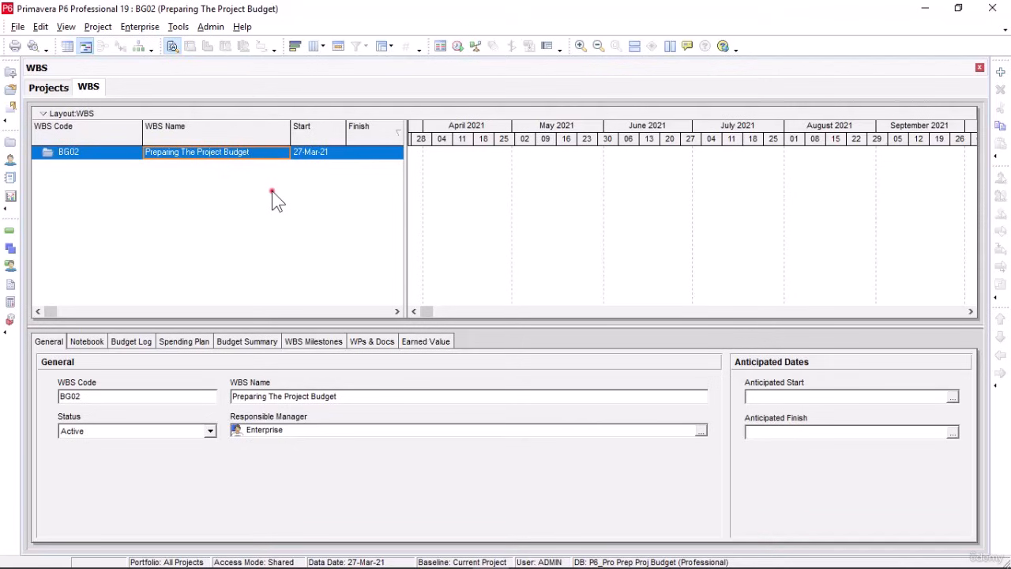
right_click(252, 155)
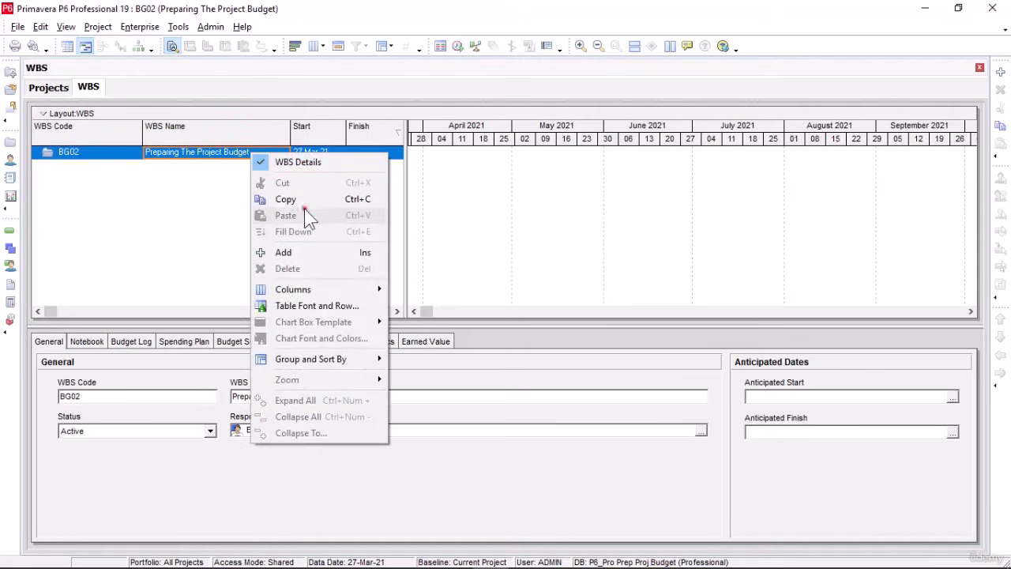
click(324, 253)
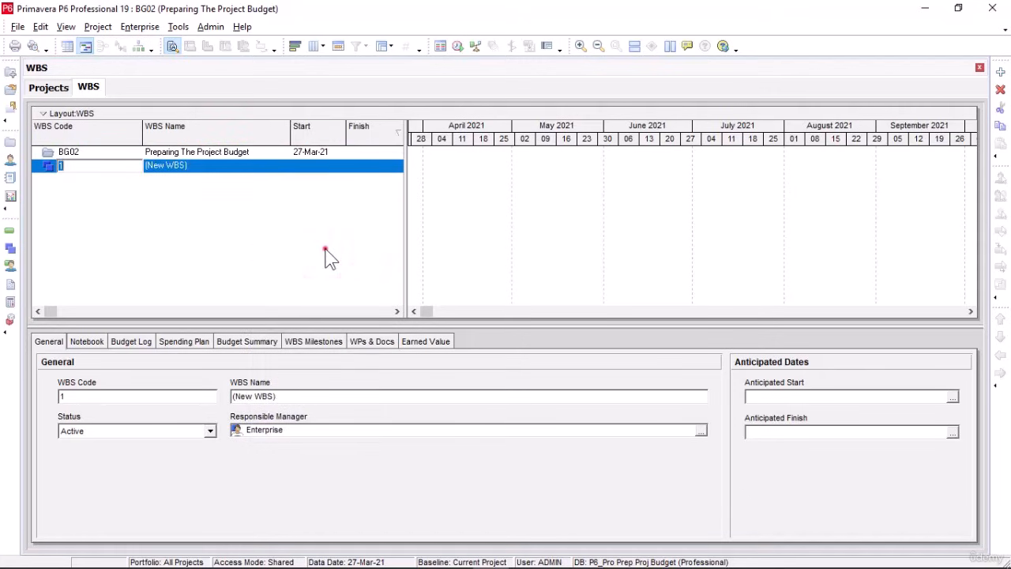
click(253, 233)
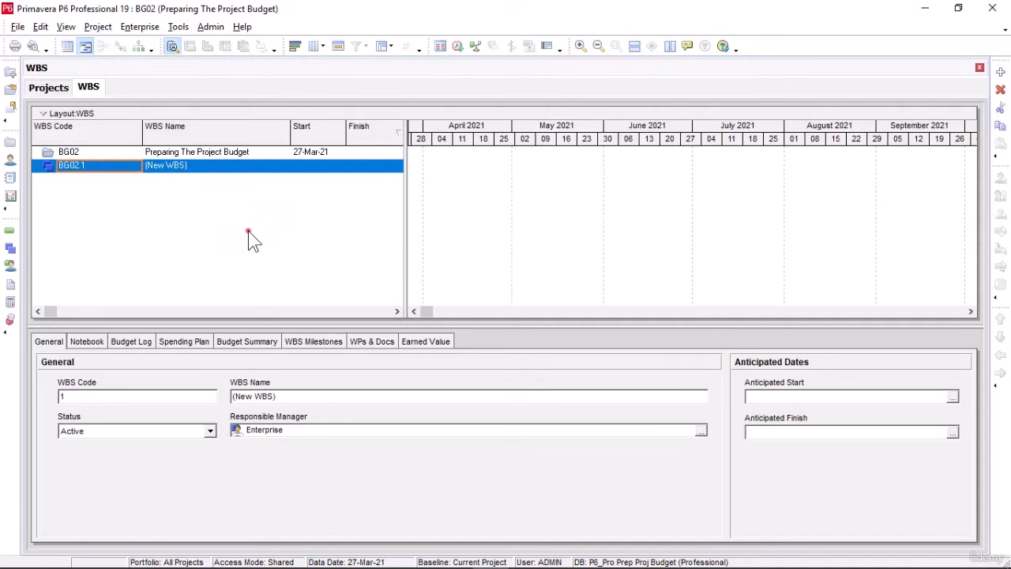
Add two more WBS elements directly beneath BG02, with codes 2 and 3.
click(218, 154)
right_click(215, 154)
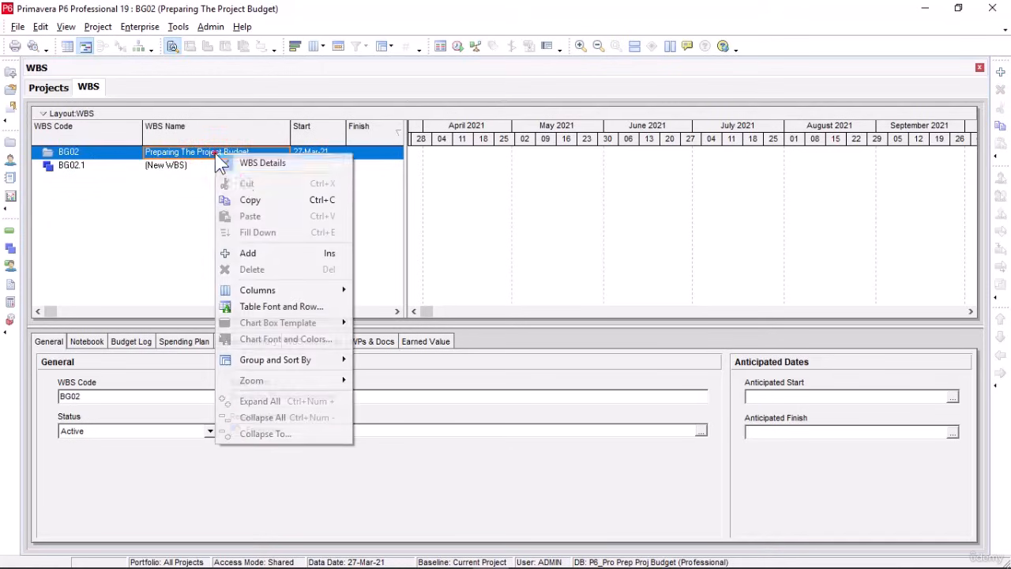
click(279, 255)
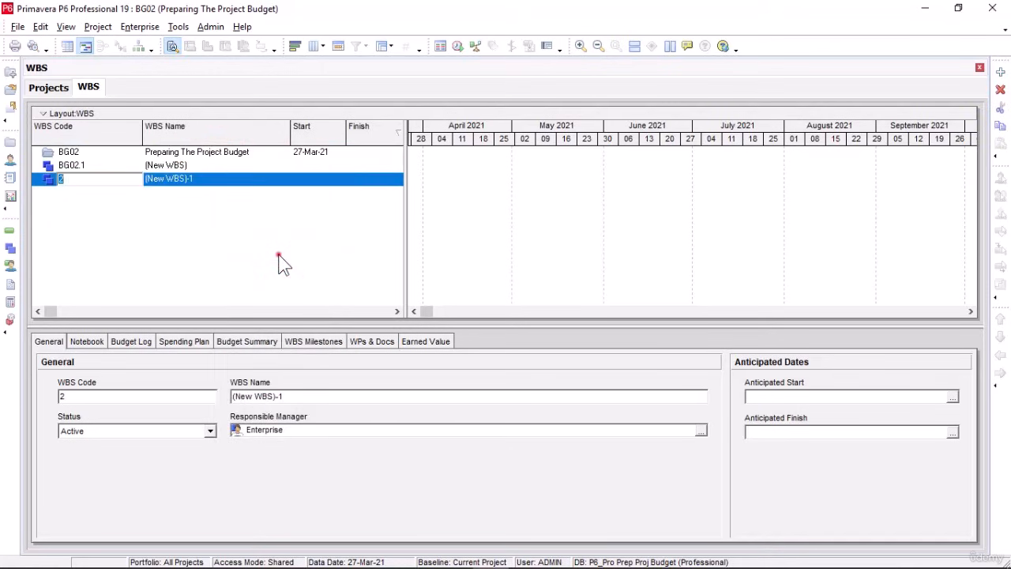
click(276, 257)
click(229, 154)
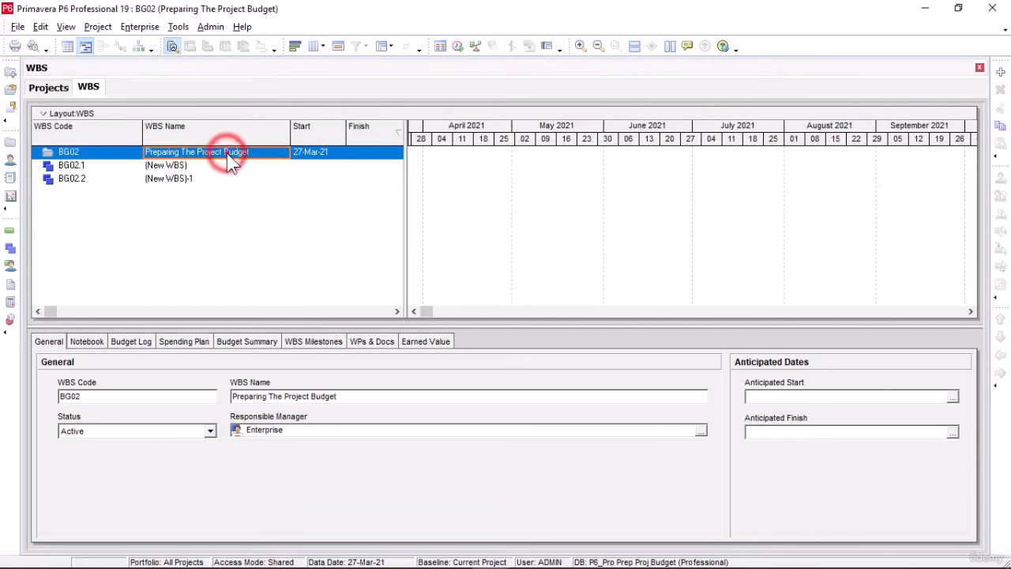
right_click(229, 155)
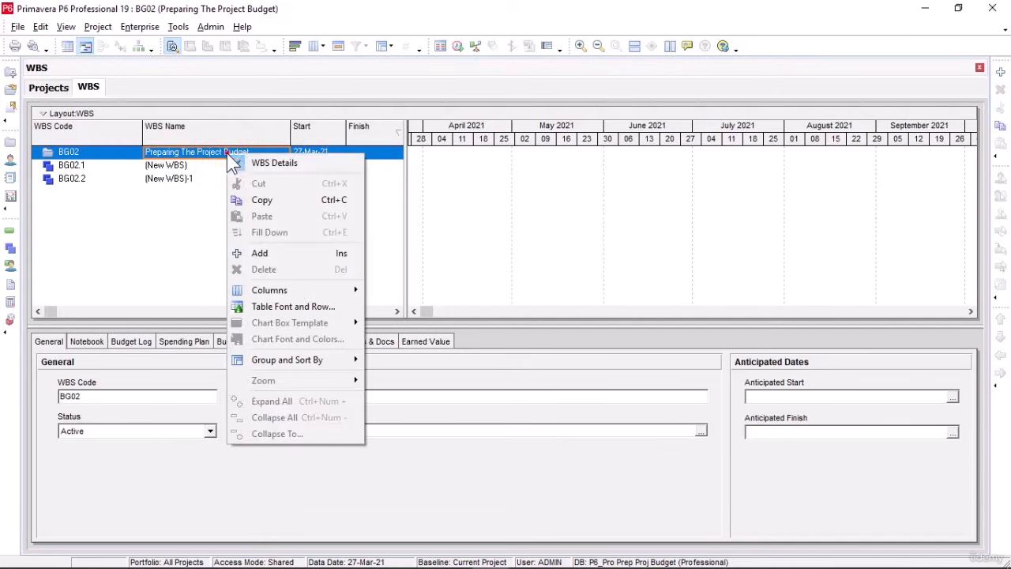
click(278, 254)
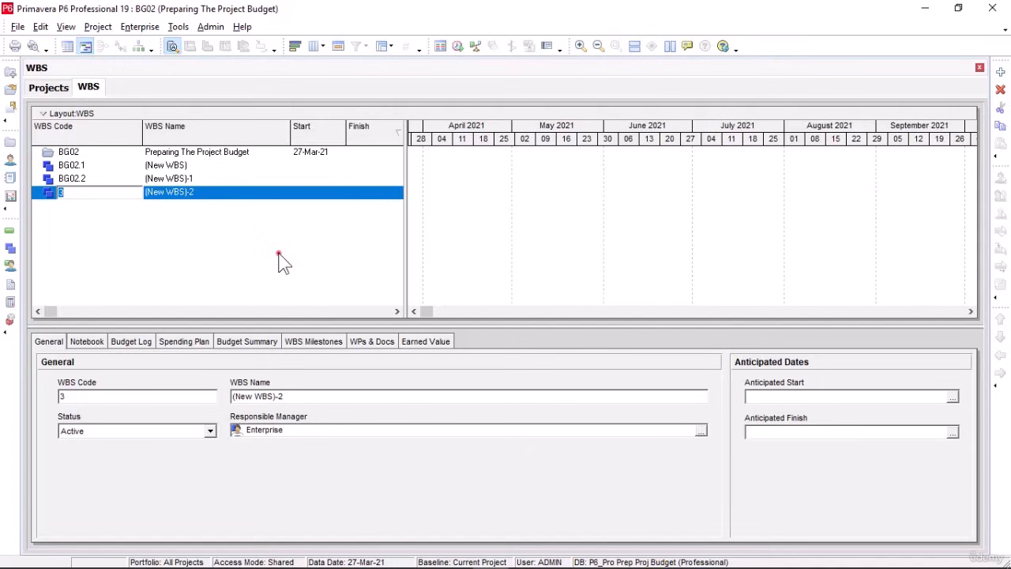
click(278, 254)
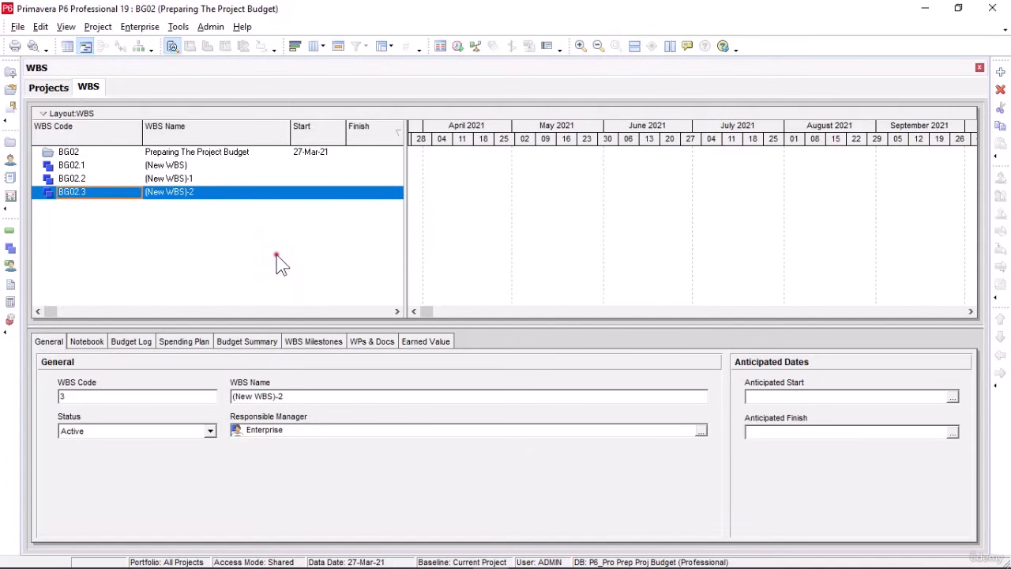
Rename WBS elements BG02.1, BG02.2 and BG02.3 as "Phase 1", "Phase 2" and "Phase 3".
click(246, 171)
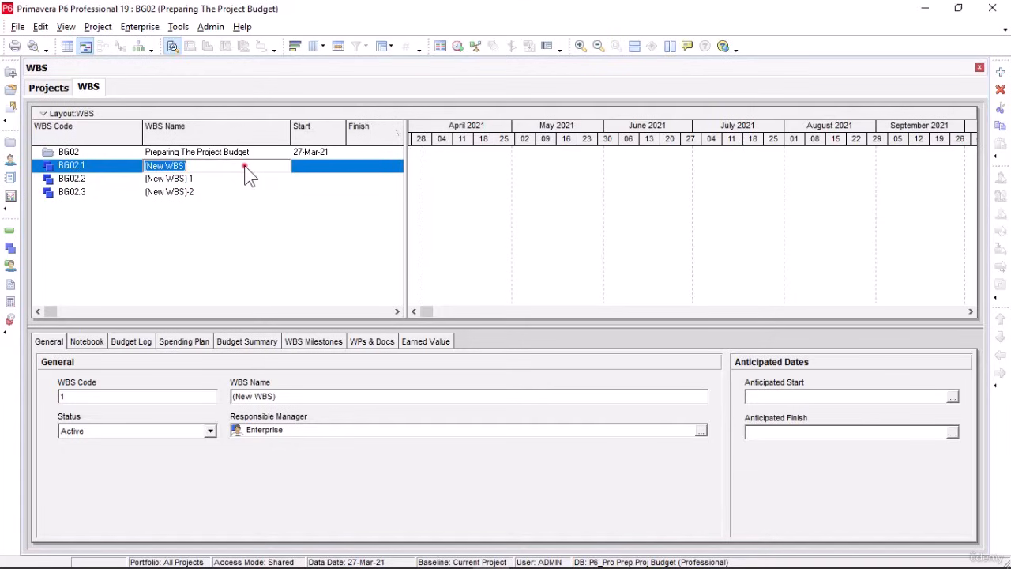
key(BackSpace)
text(Phase 1)
click(244, 178)
click(245, 180)
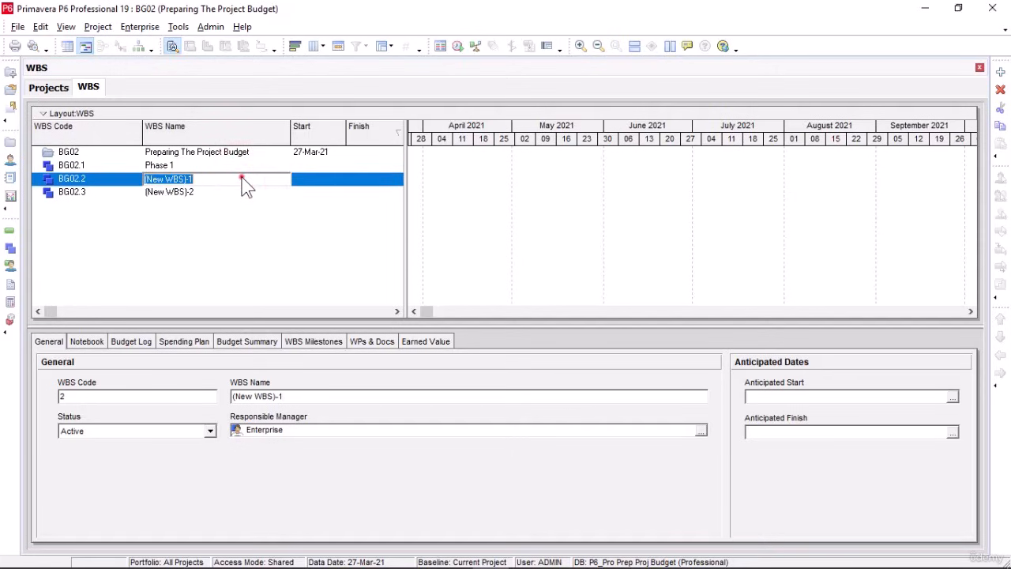
text(Phase 2)
click(256, 218)
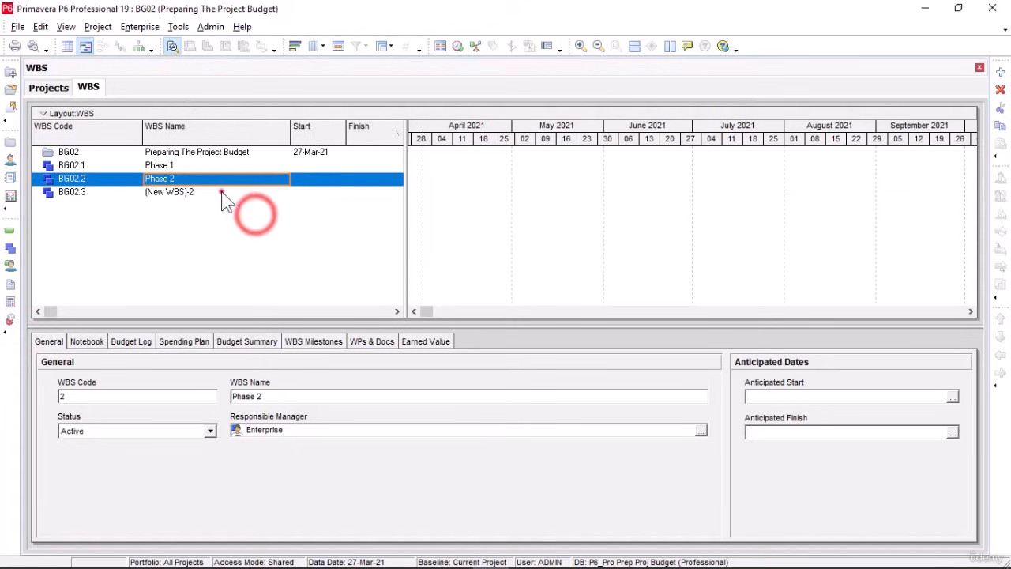
click(222, 193)
click(221, 193)
text(Phase 3)
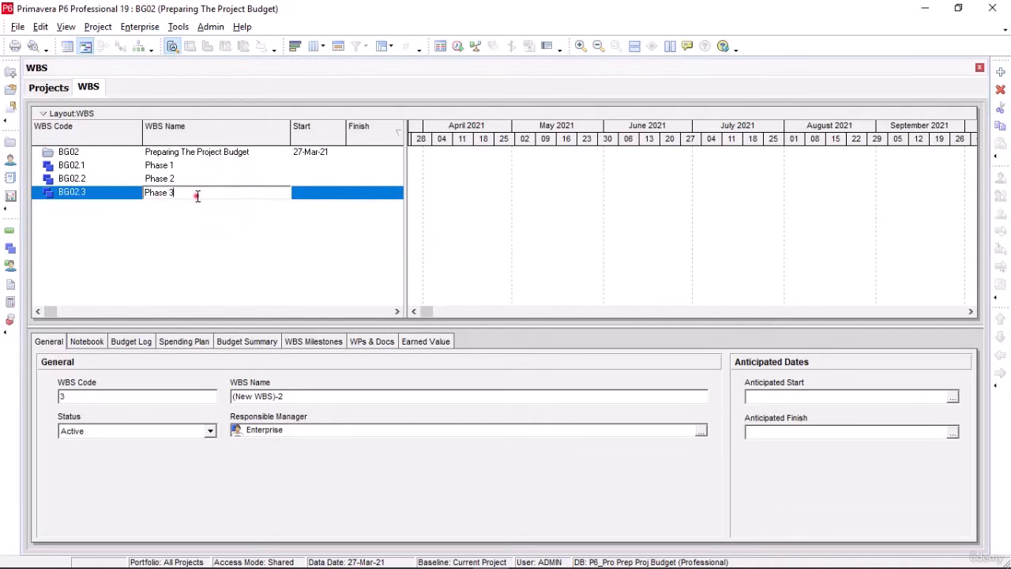
click(298, 252)
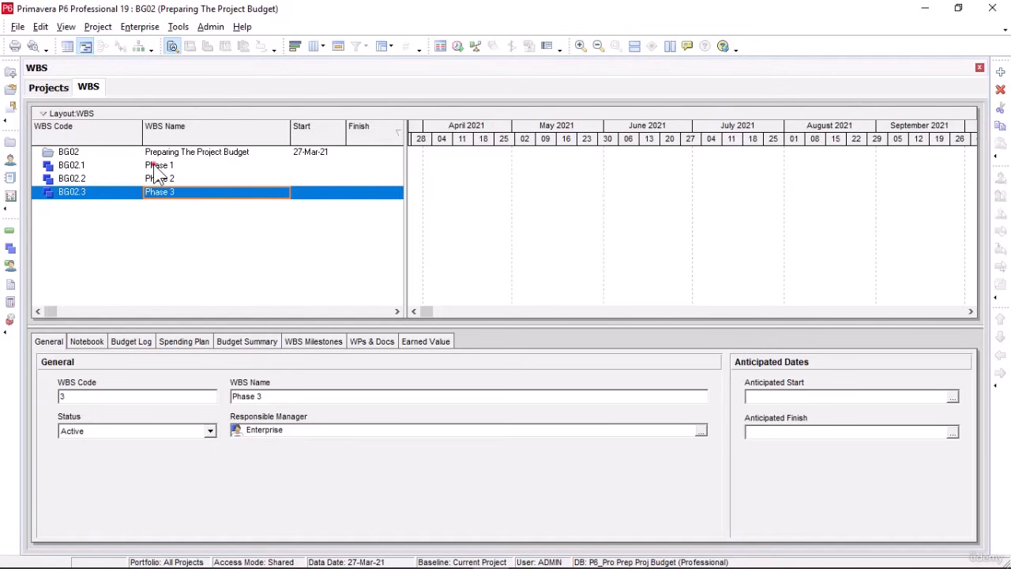
Sort the WBS list by WBS Code in descending order.
click(120, 137)
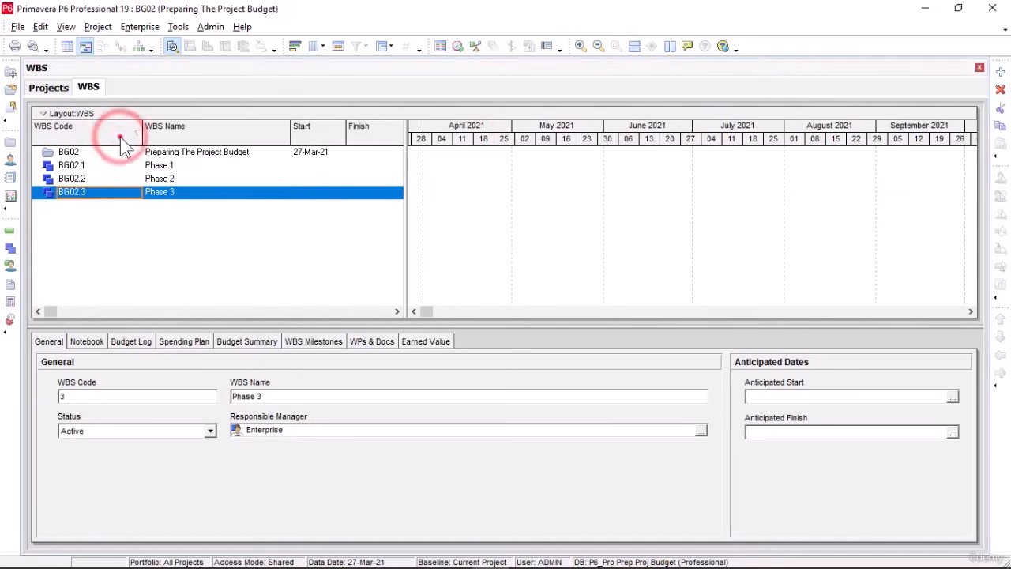
click(117, 140)
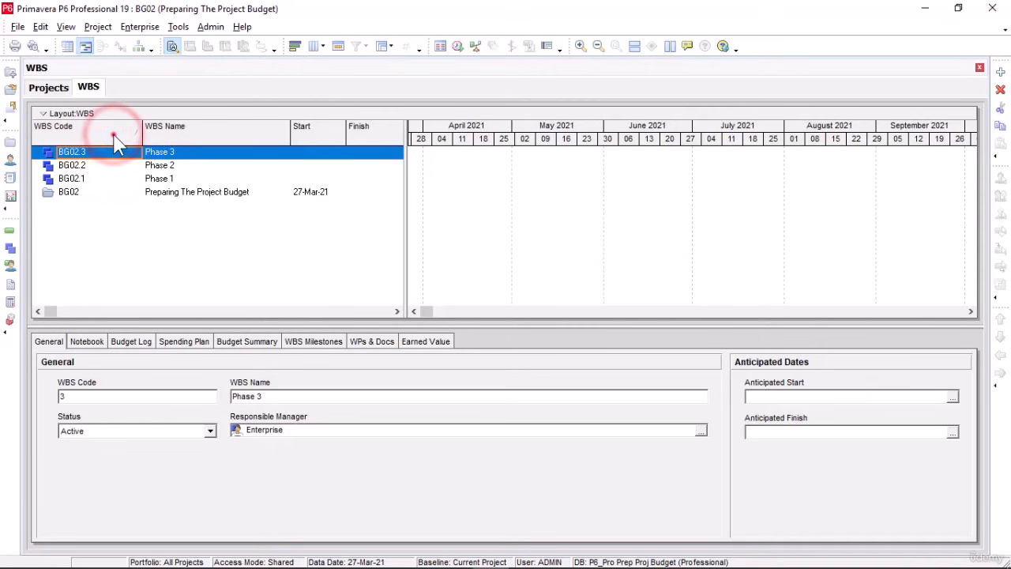
click(114, 136)
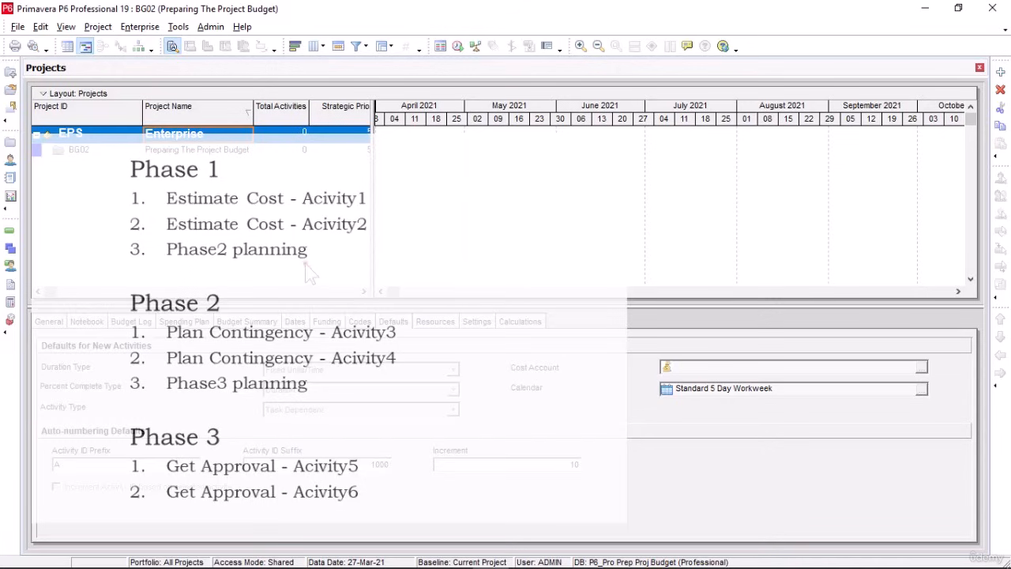
Open the project's activities and add three new activities under BG02.1 Phase 1.
click(98, 26)
click(125, 46)
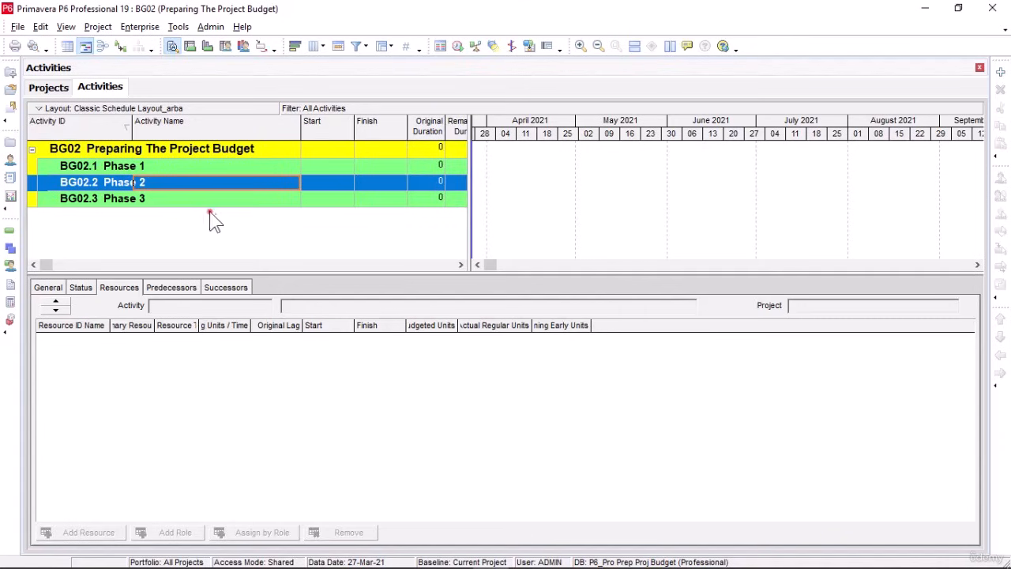
right_click(198, 169)
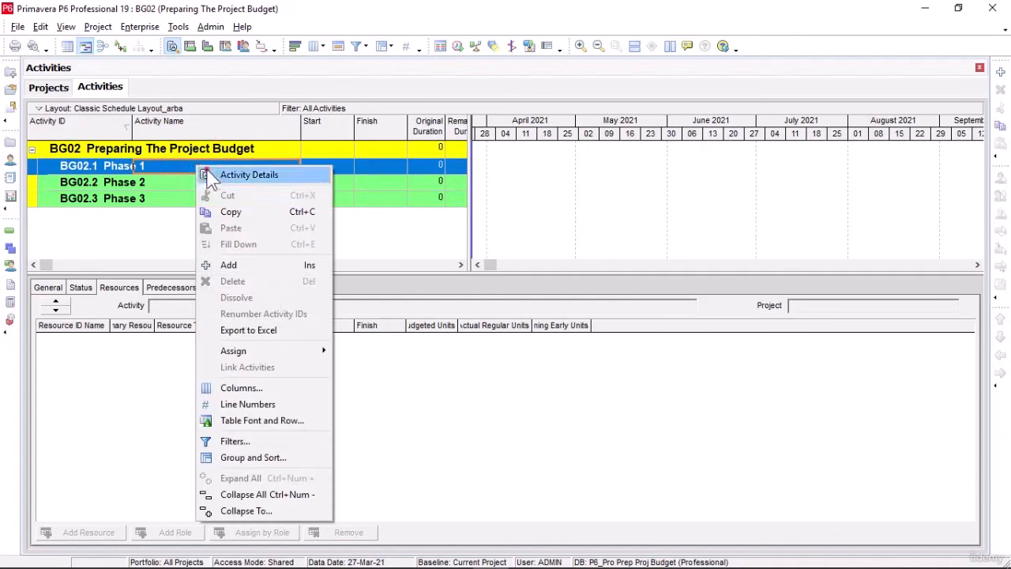
click(298, 264)
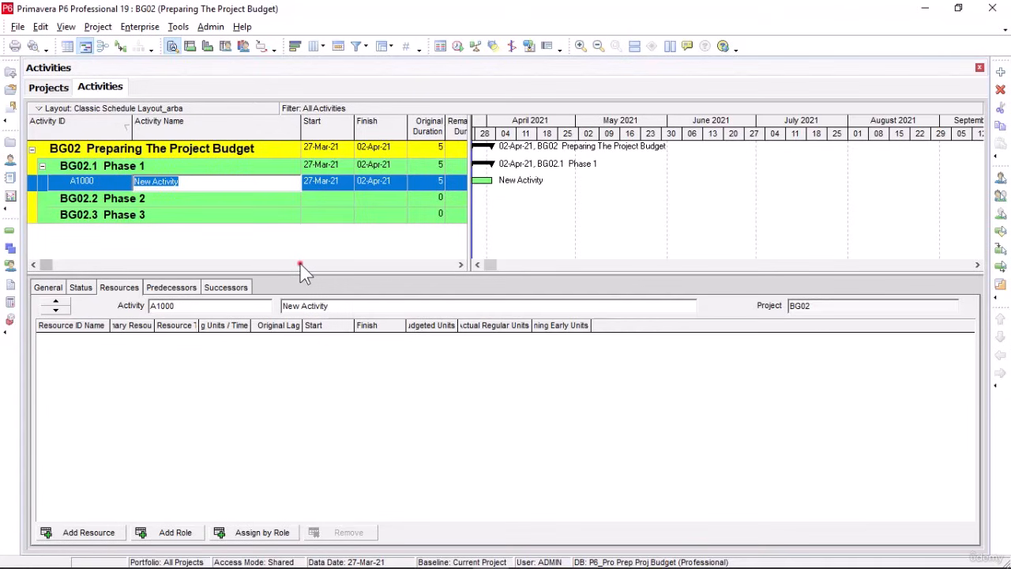
click(238, 165)
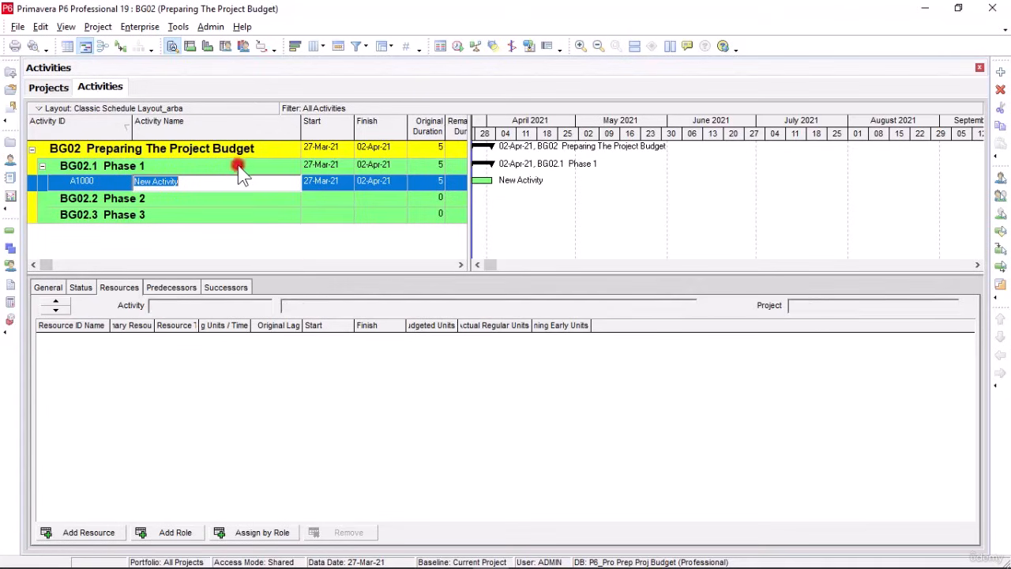
right_click(241, 166)
click(312, 265)
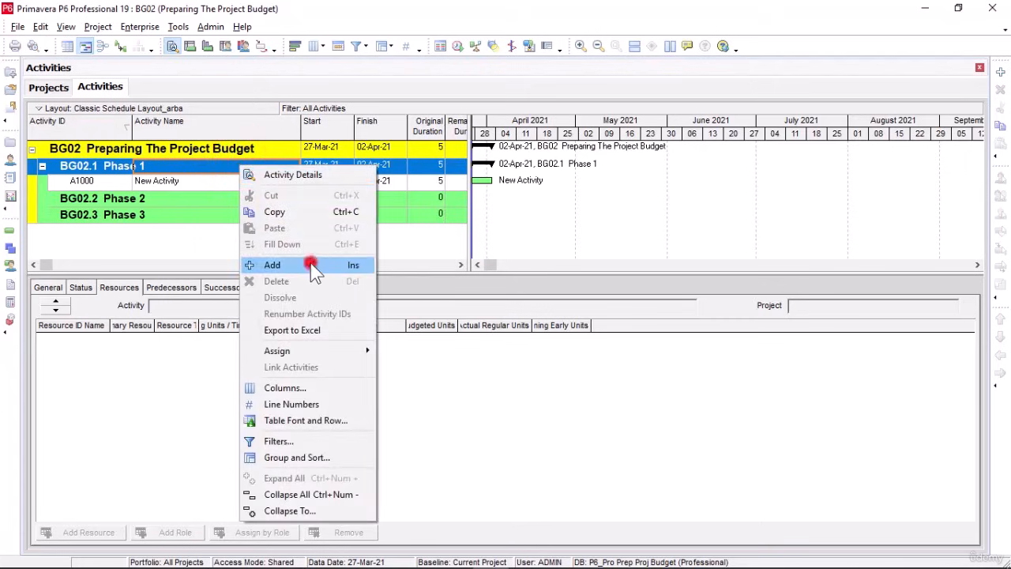
click(218, 170)
right_click(220, 172)
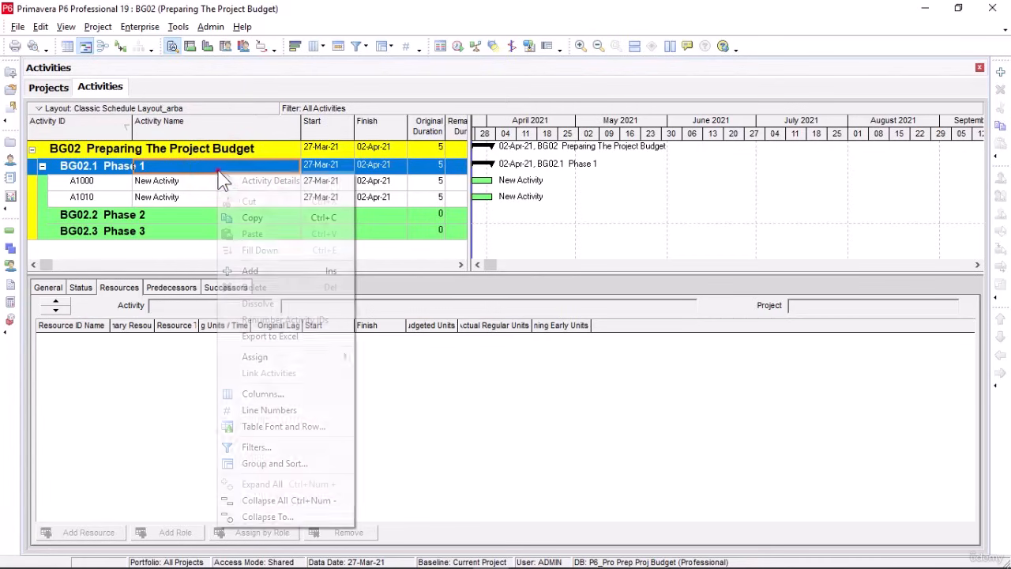
click(272, 268)
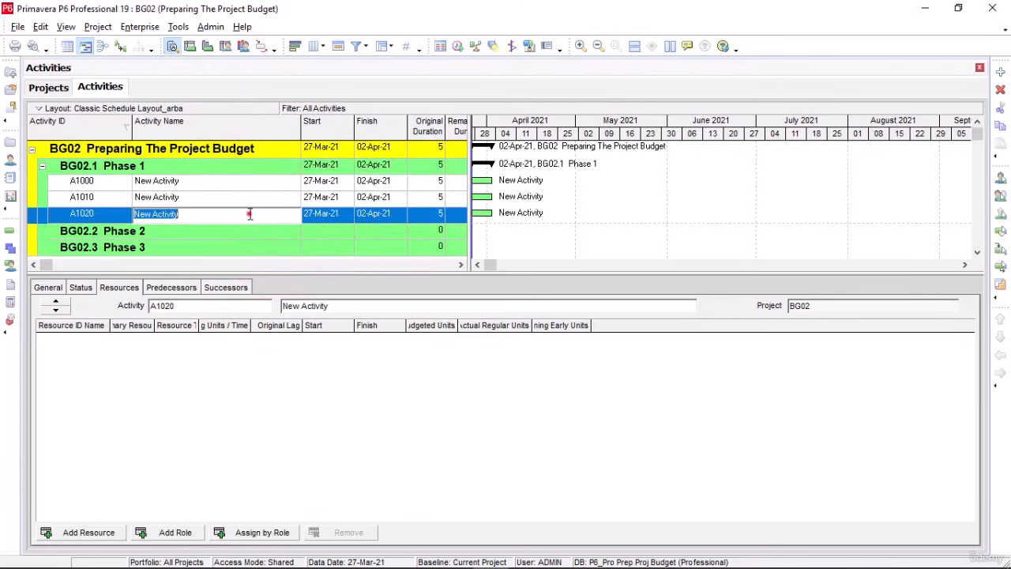
Rename activity A1000 as "Estimate Cost-Activity1" and activity A1010 as "Estimate Cost-Activity 2".
click(247, 181)
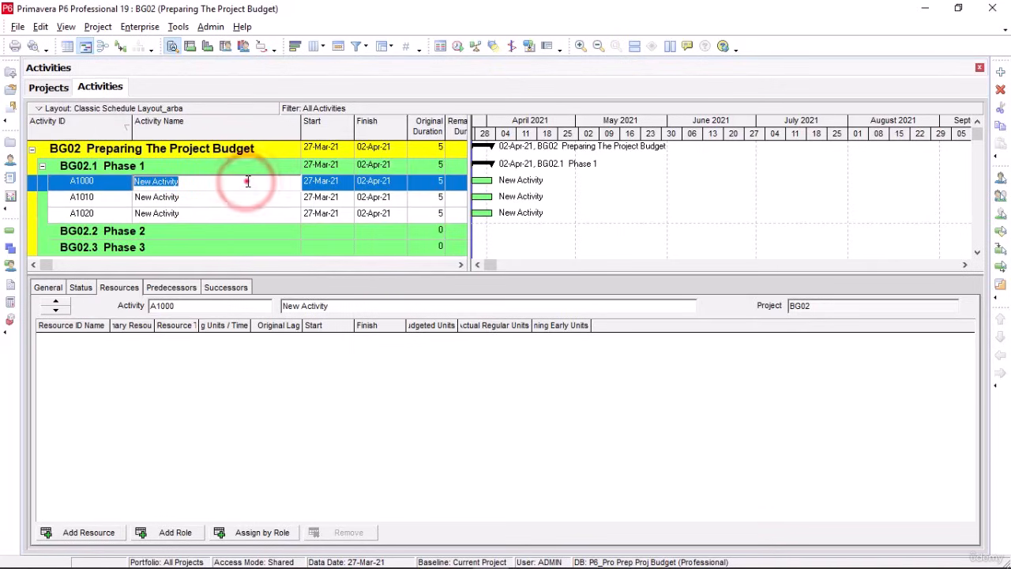
text(Estimate Cost-Activity1)
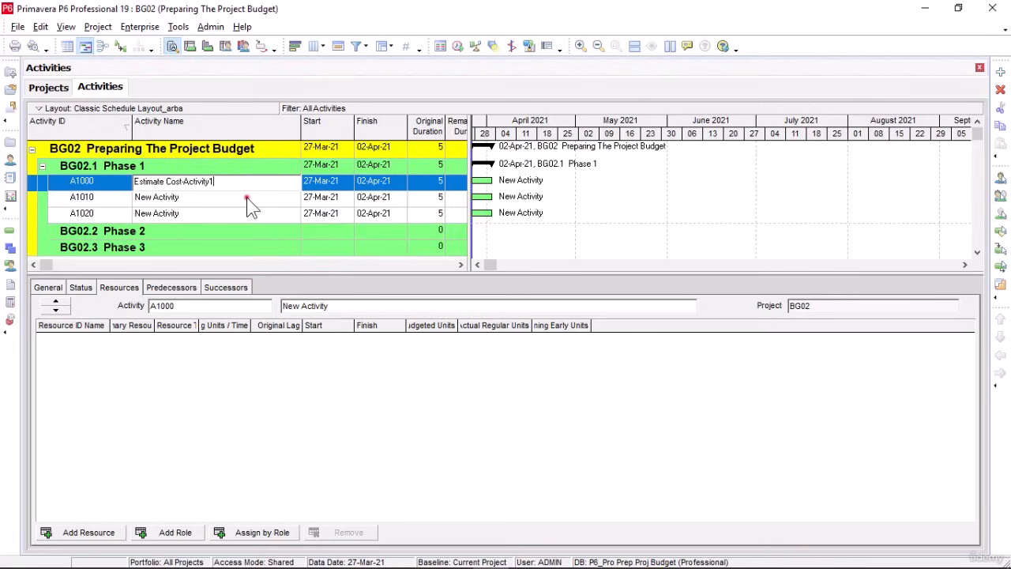
click(248, 198)
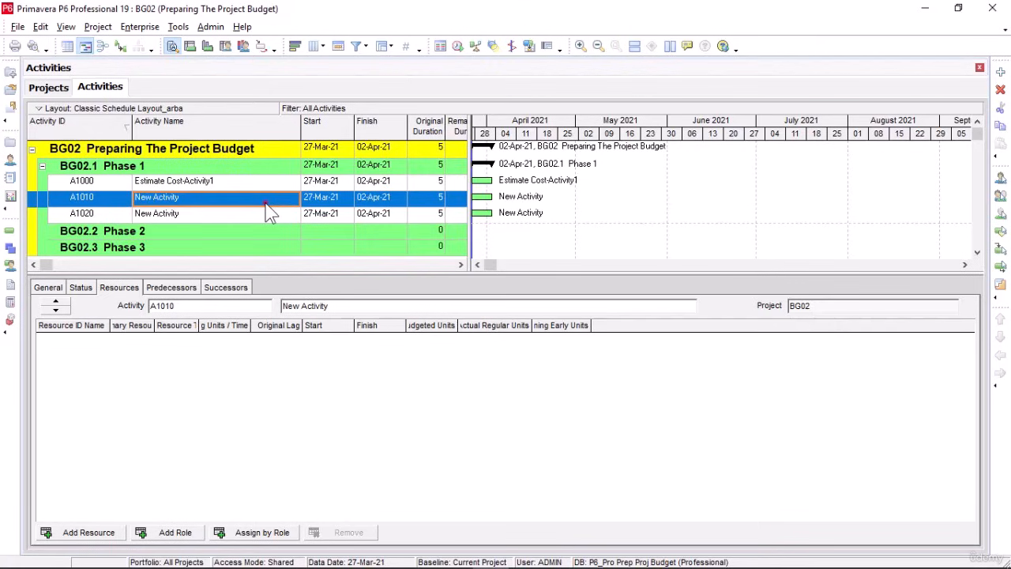
click(265, 202)
drag(241, 199, 132, 191)
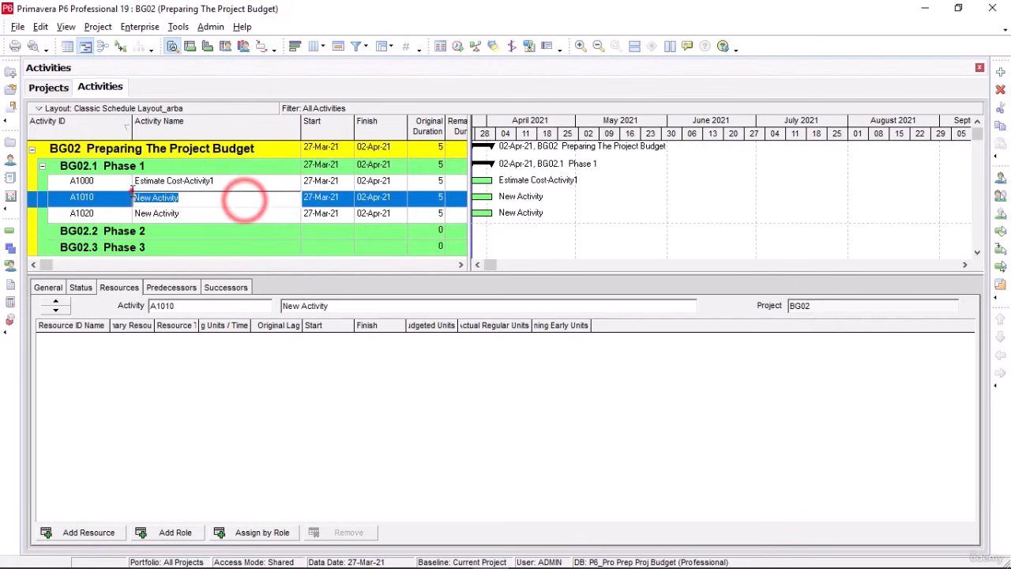
text(Estimate Cost-Activity1)
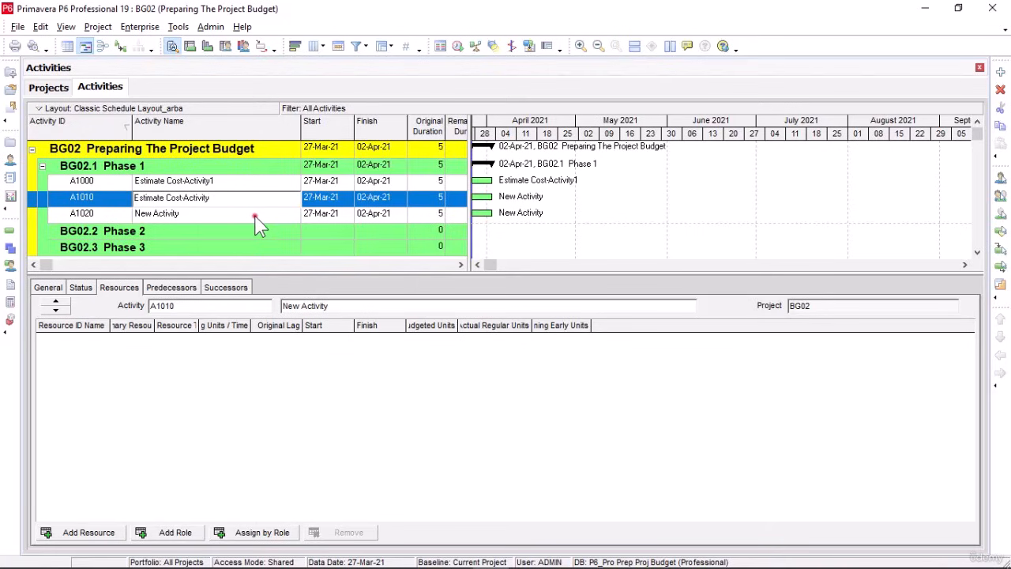
text(2)
Rename activity A1020, the third one under Phase 1, as "Phase 2 Planning".
click(248, 216)
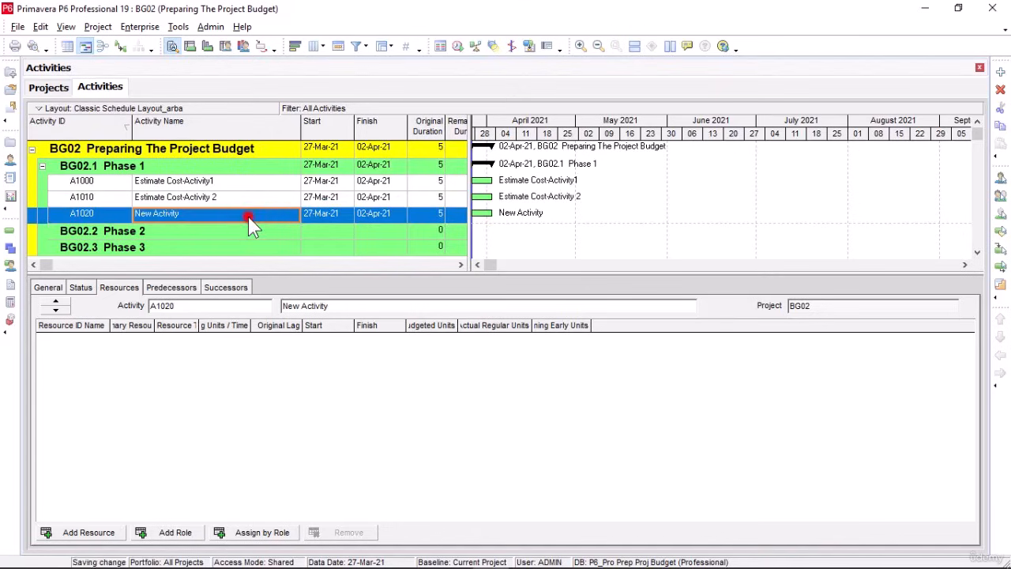
click(248, 216)
key(shift+Home)
text(Phase)
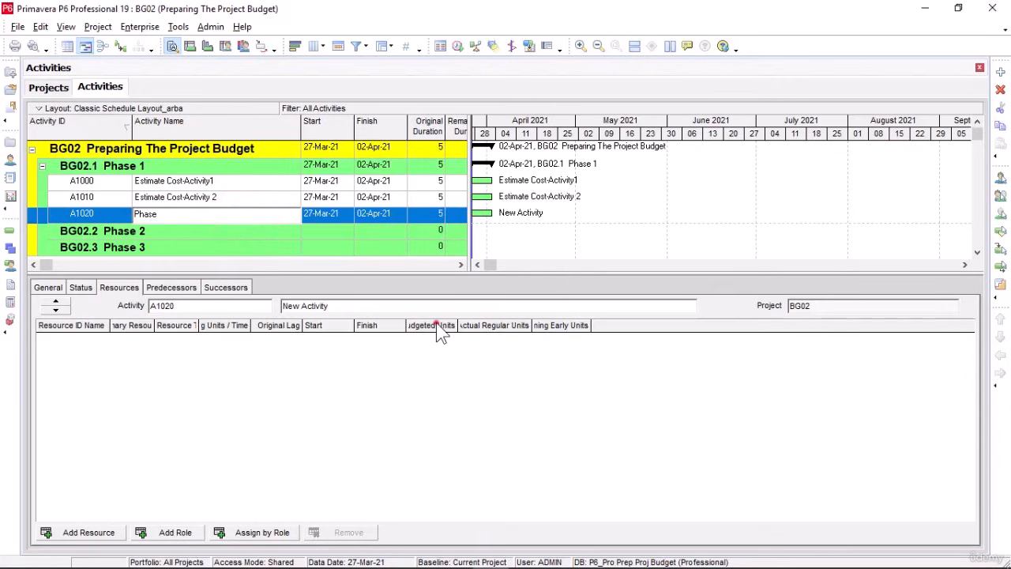
text( 2 Planning)
Add three new activities under BG02.2 Phase 2.
click(215, 232)
right_click(215, 232)
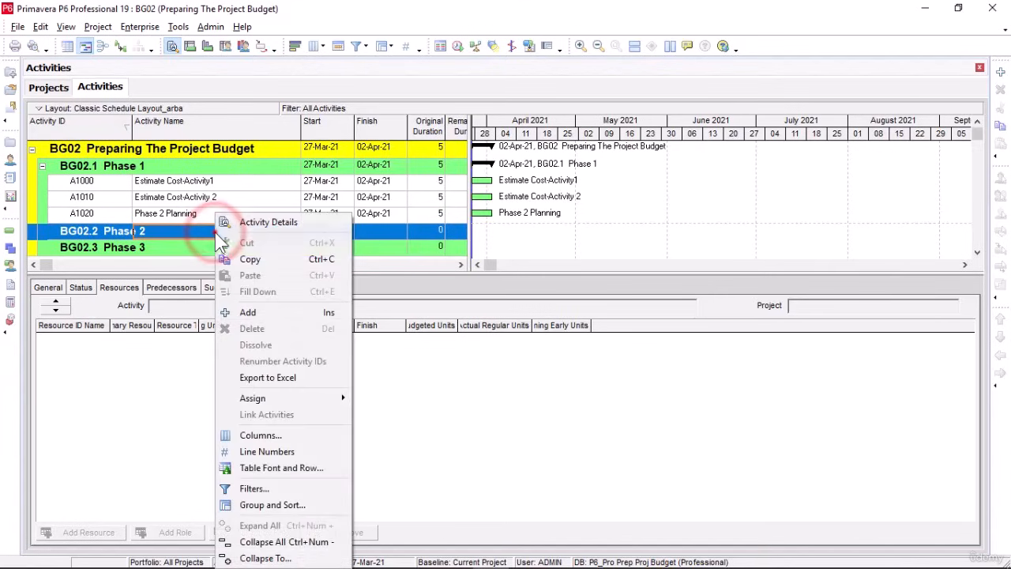
click(282, 312)
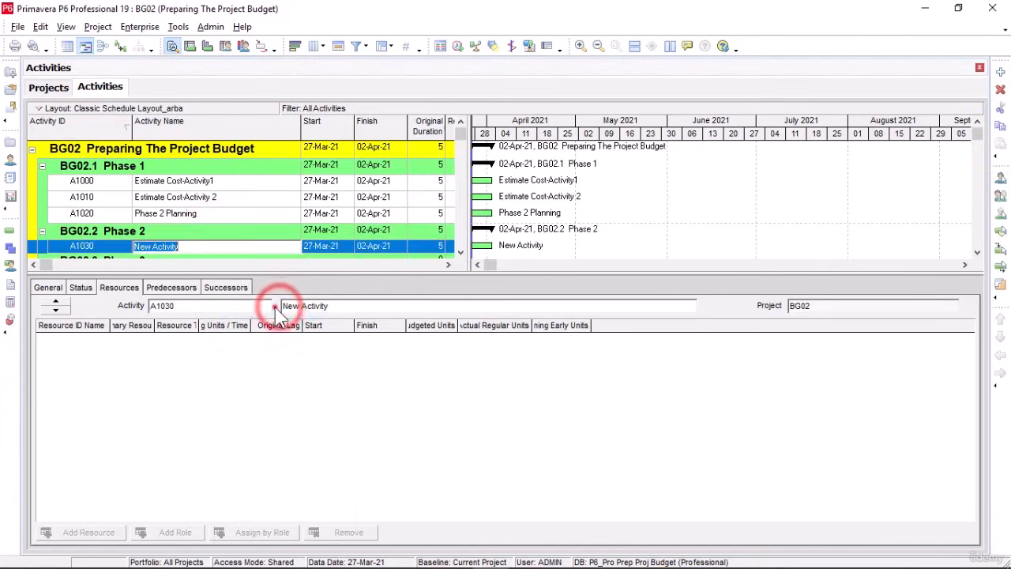
right_click(225, 229)
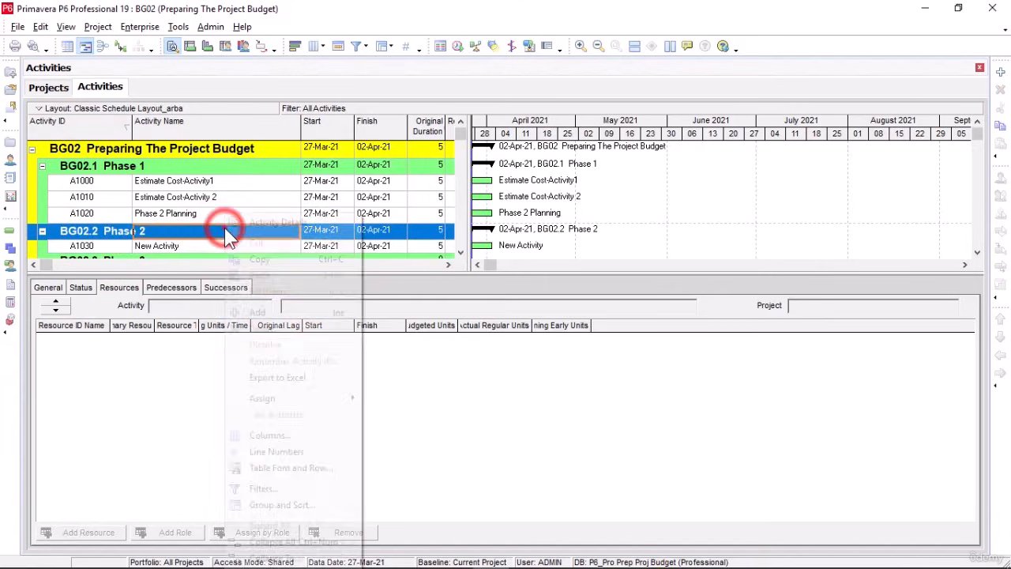
click(294, 316)
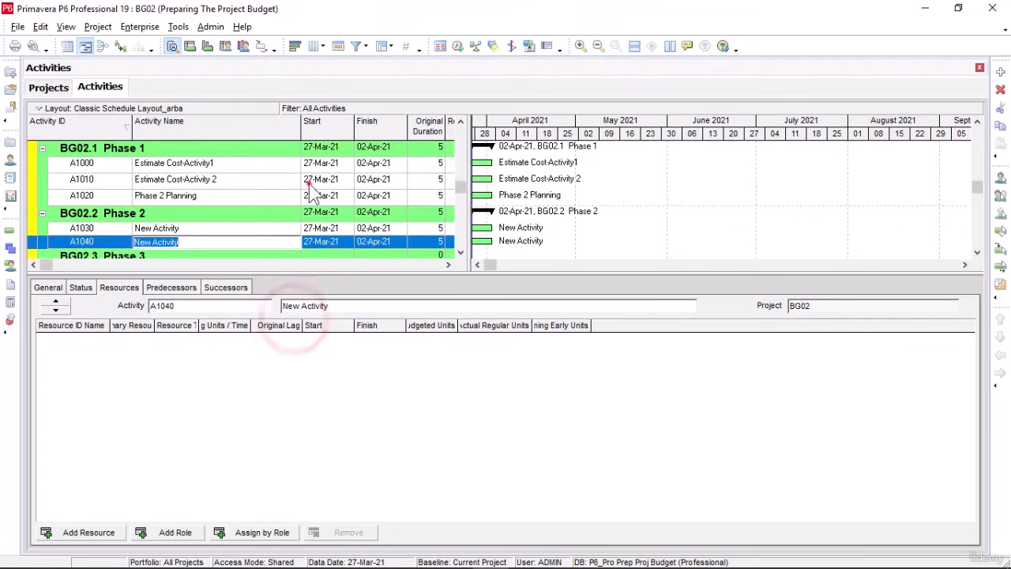
right_click(217, 215)
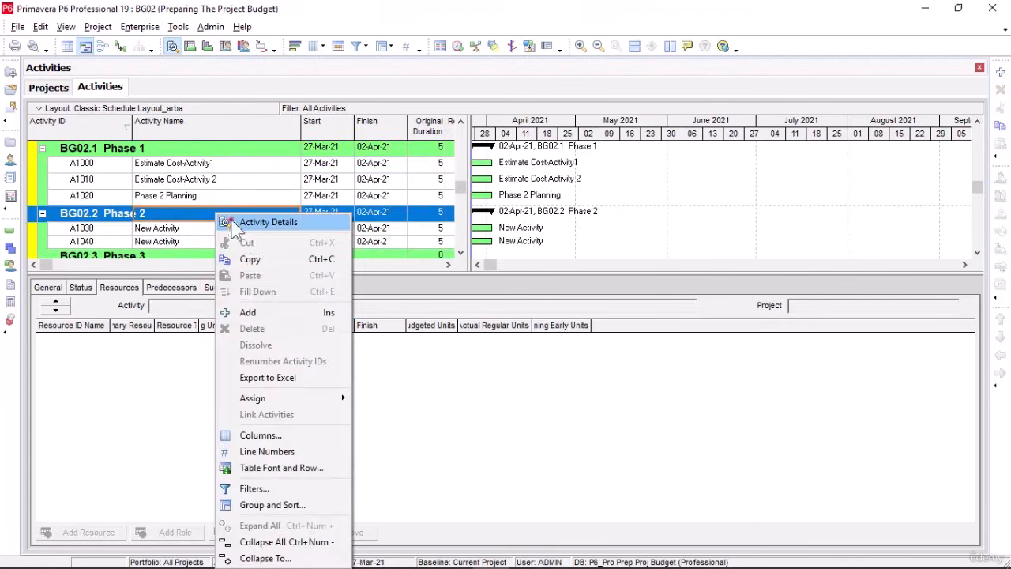
click(282, 312)
click(276, 400)
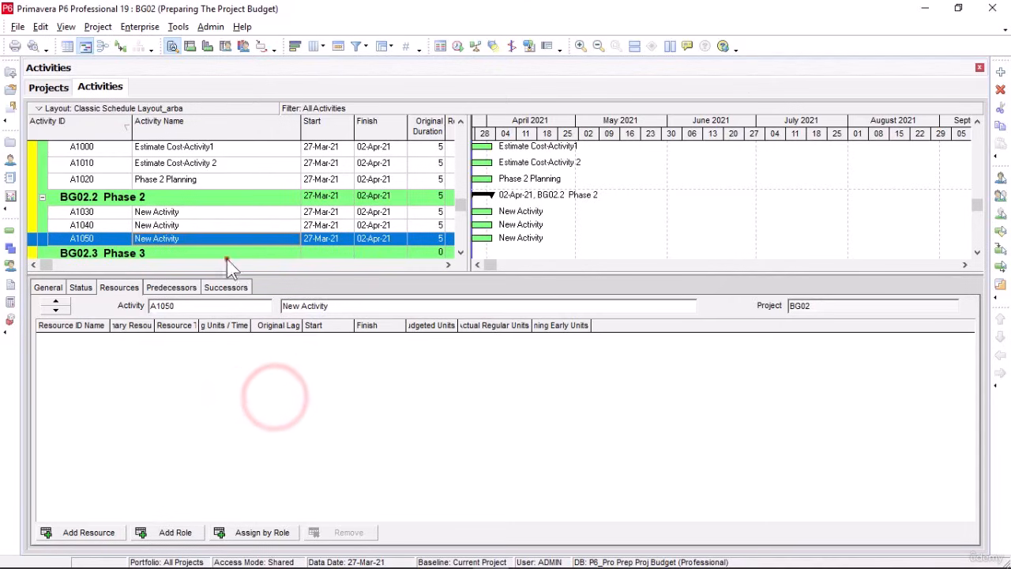
Rename activity A1030 as "Plan Contingency - Activity3" and reuse that name for A1040 as "Plan Contingency - Activity4".
click(212, 216)
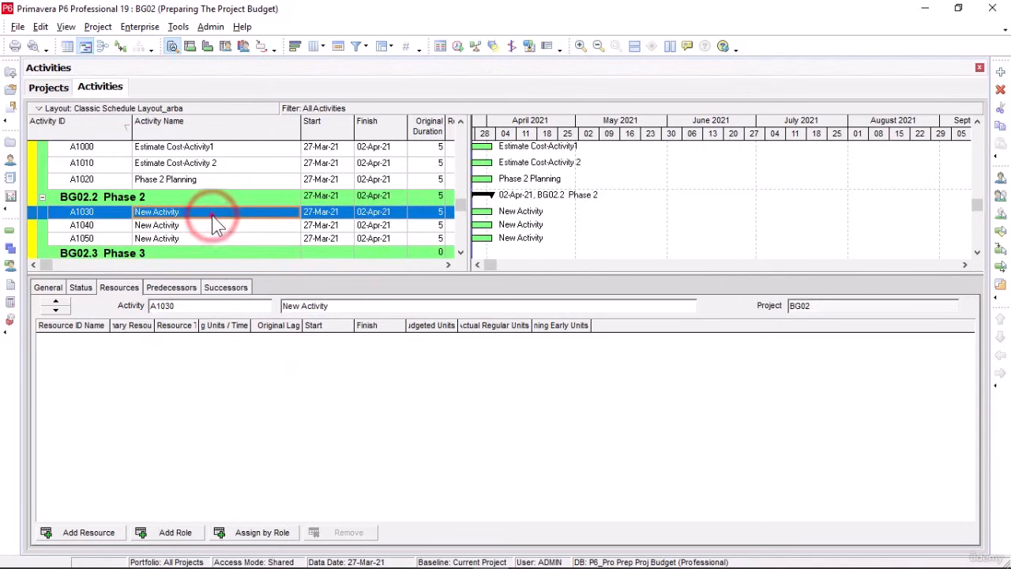
click(212, 215)
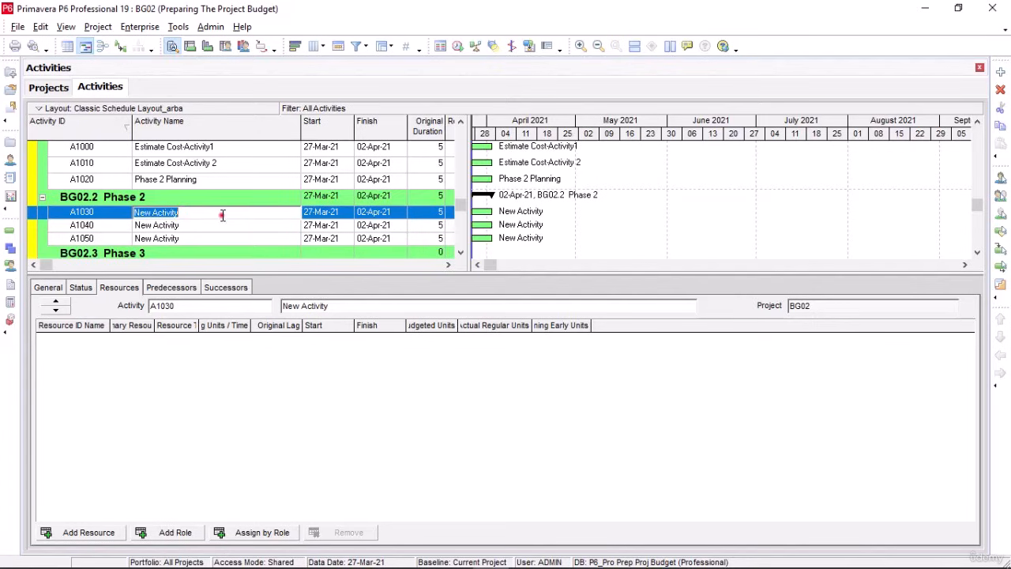
text(P)
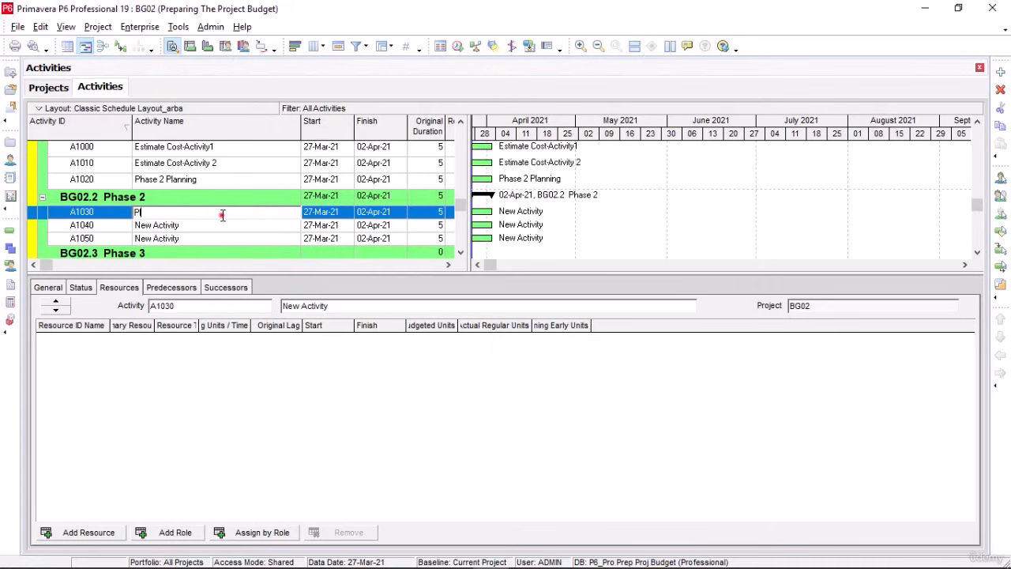
text(lan Contingency - Activity3)
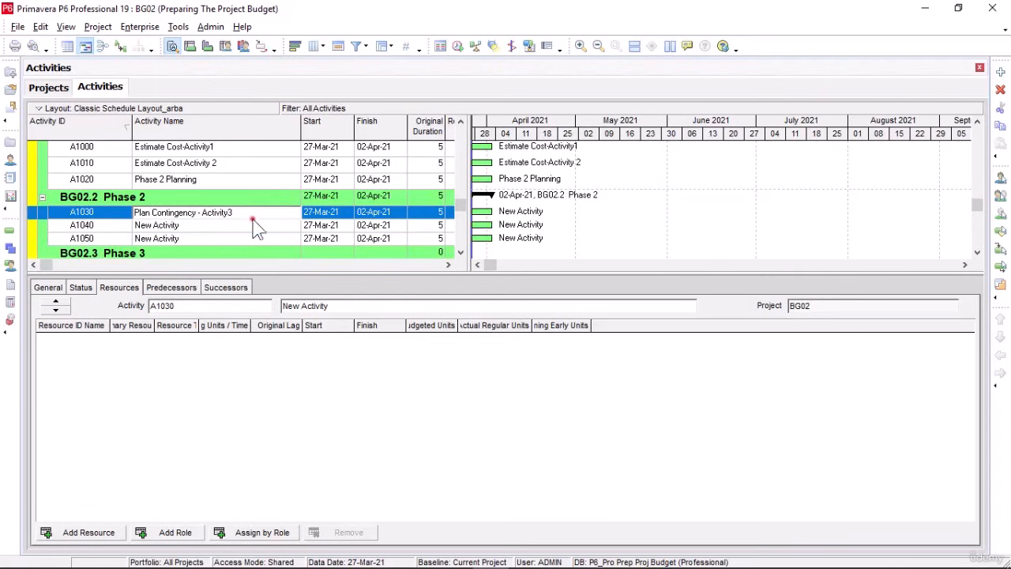
click(246, 212)
key(ctrl+c)
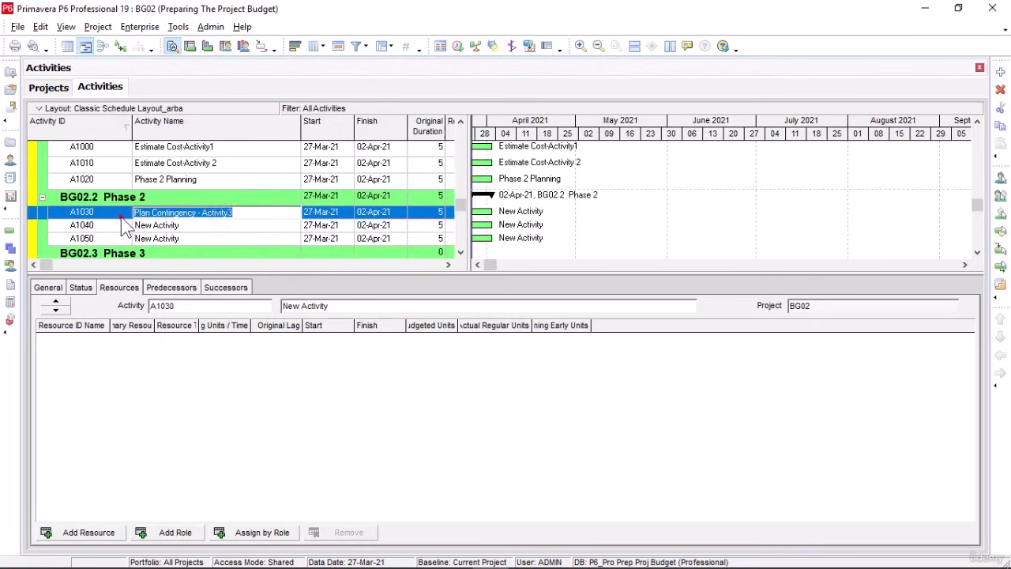
click(216, 227)
key(ctrl+v)
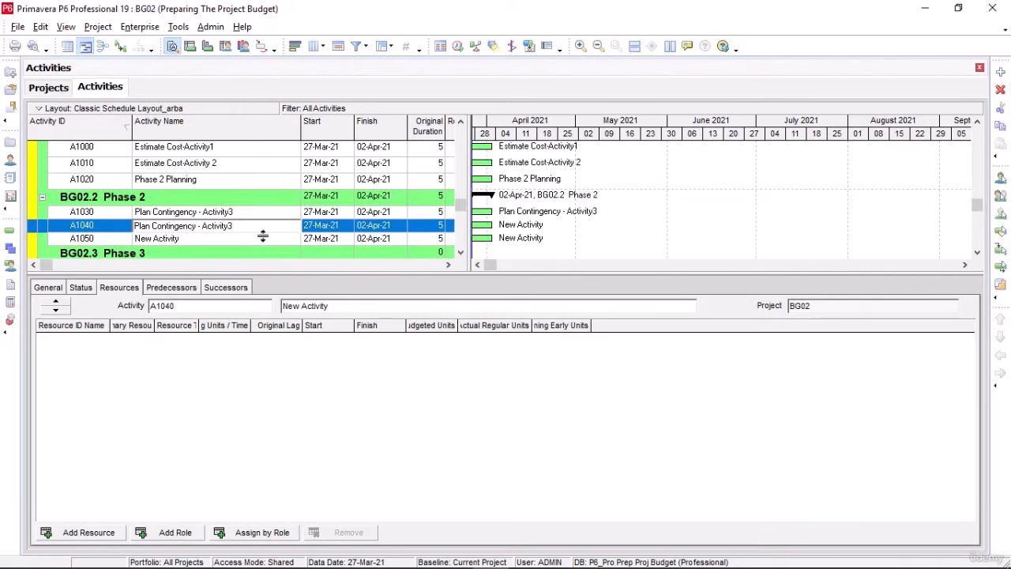
key(BackSpace)
text(4)
Rename activity A1050, the third one under Phase 2, as "Phase 3 Planning".
click(193, 252)
click(191, 238)
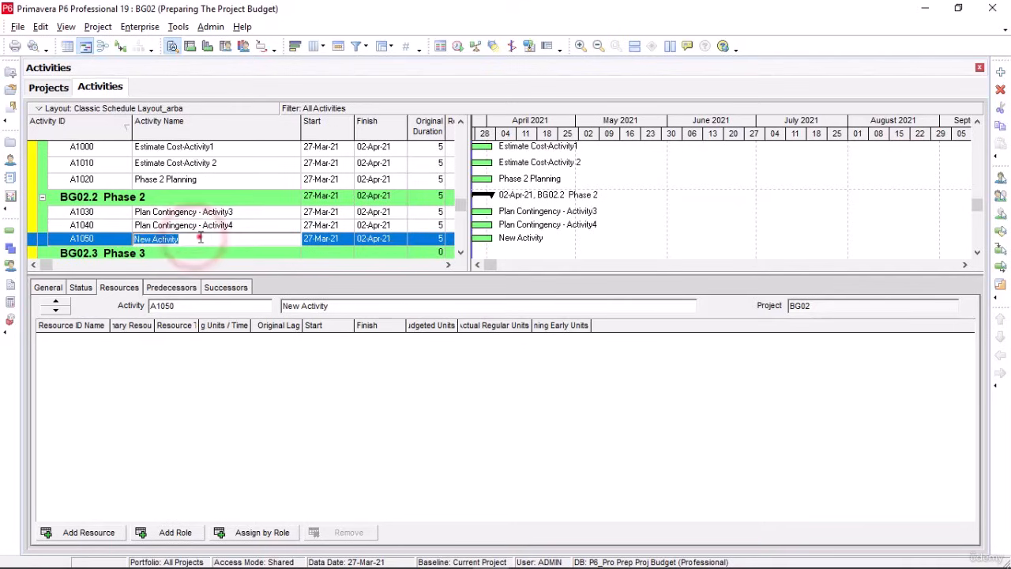
text(Phase)
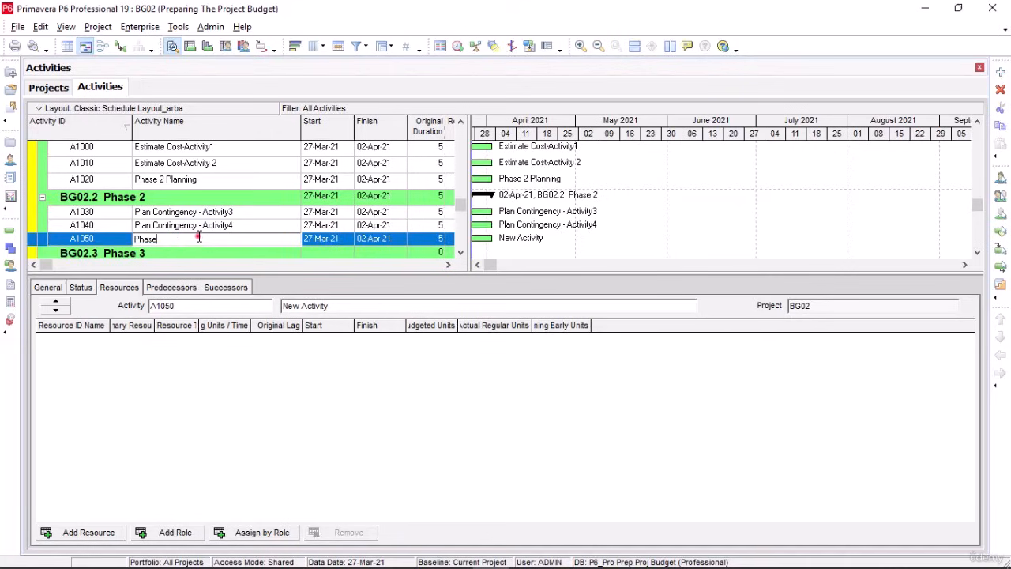
text( 3 Planning)
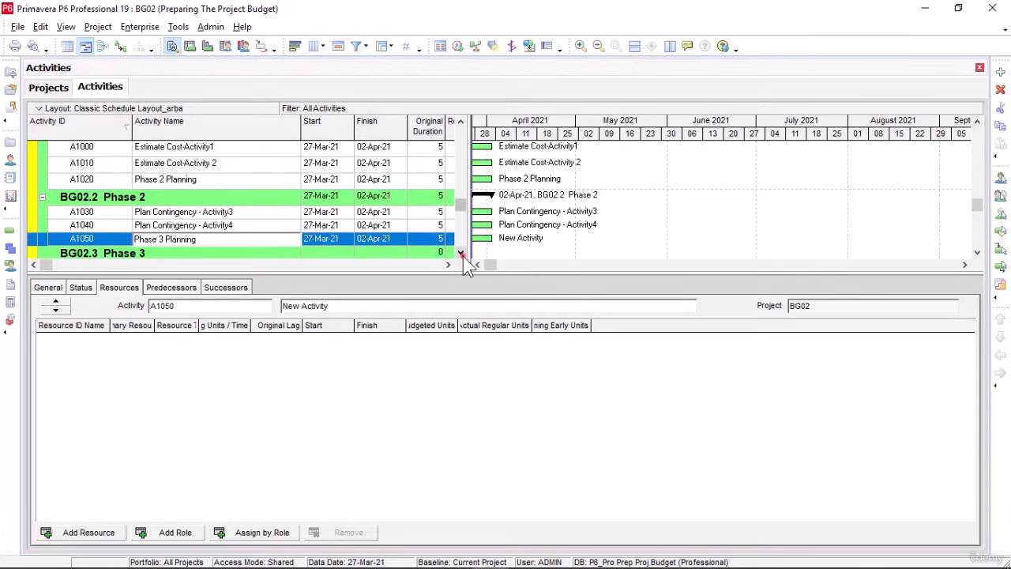
Add two new activities under BG02.3 Phase 3.
click(462, 253)
click(241, 239)
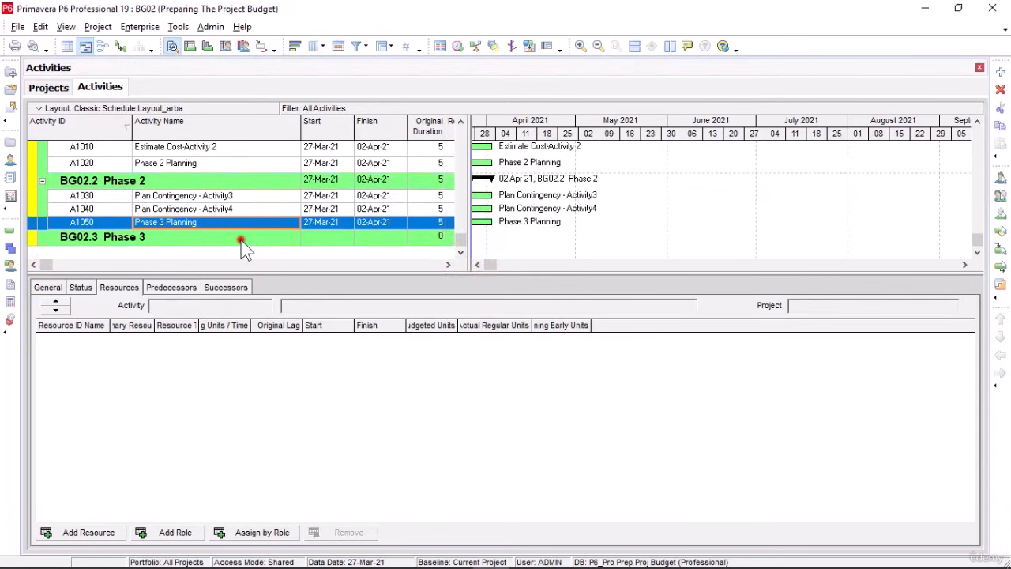
right_click(242, 239)
click(309, 314)
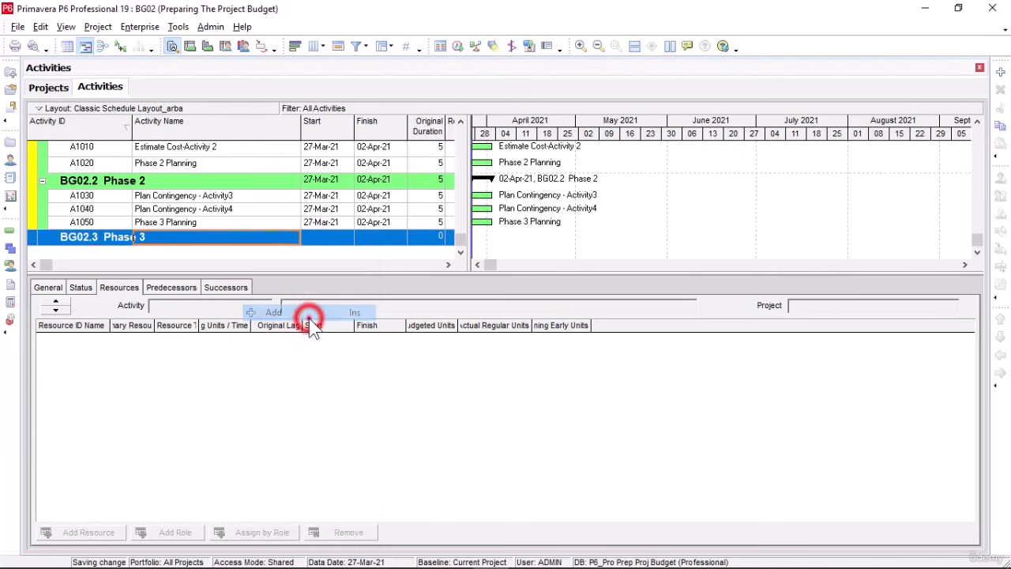
right_click(228, 231)
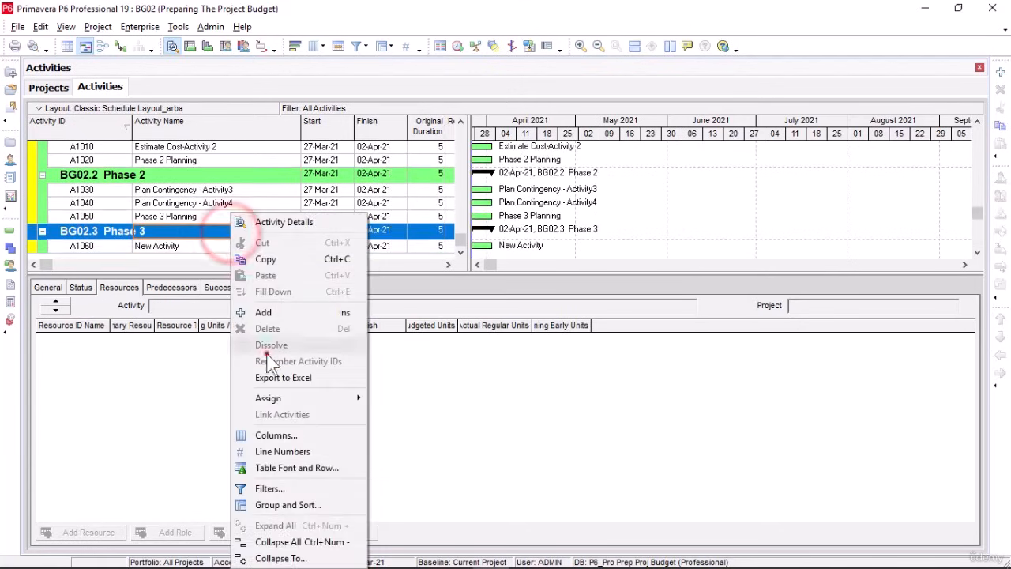
click(272, 314)
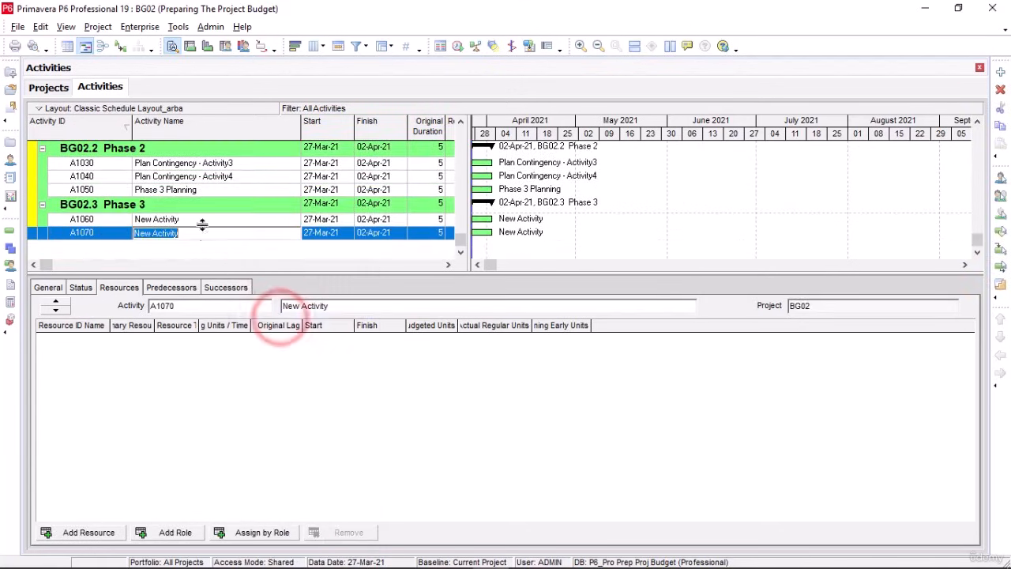
Rename activity A1060, the first one under Phase 3, as "Get Apprival - Activity5".
click(198, 219)
text(Get Appr)
text(ival)
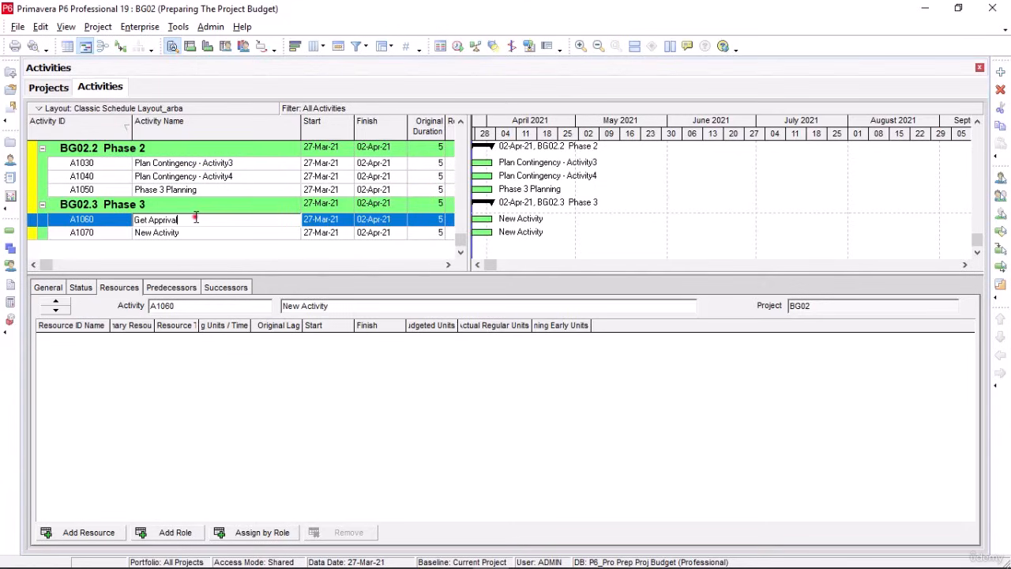
text( - Activity)
key(BackSpace)
key(BackSpace)
key(BackSpace)
text(ity5)
Copy A1060's name to activity A1070 under Phase 3 and edit it to "Get Apprival - Activity6".
click(230, 216)
key(ctrl+c)
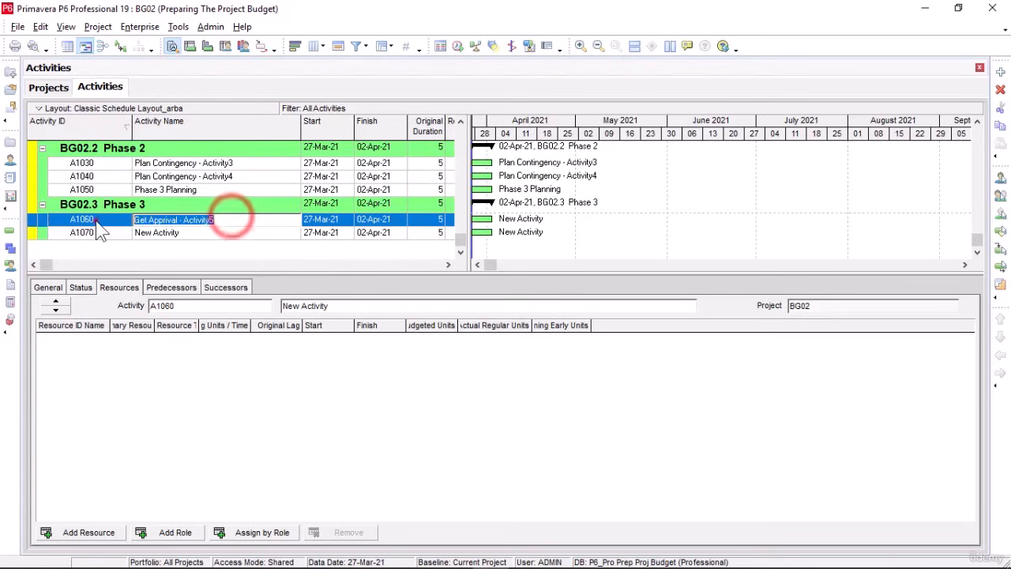
click(194, 234)
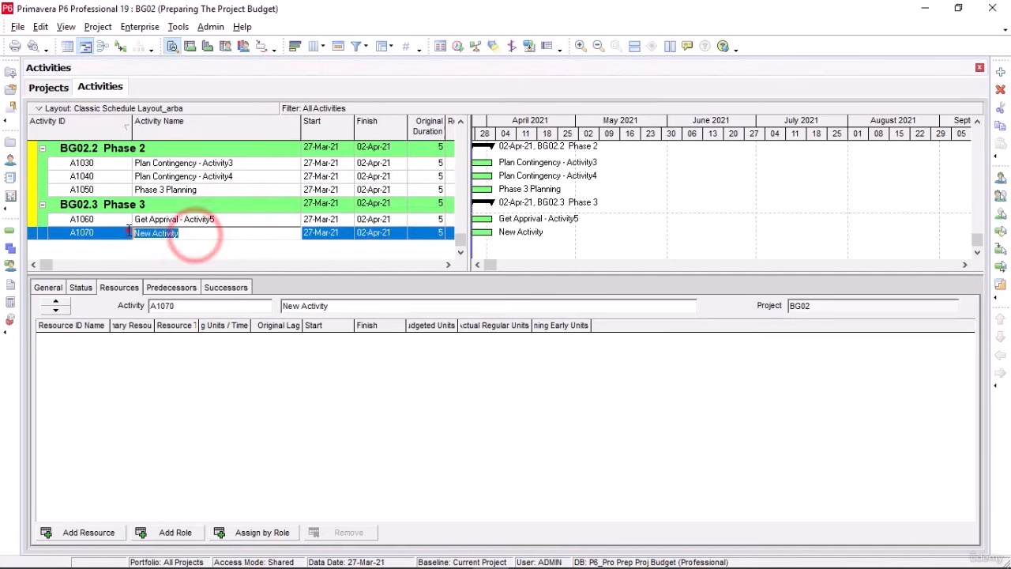
key(ctrl+v)
click(267, 240)
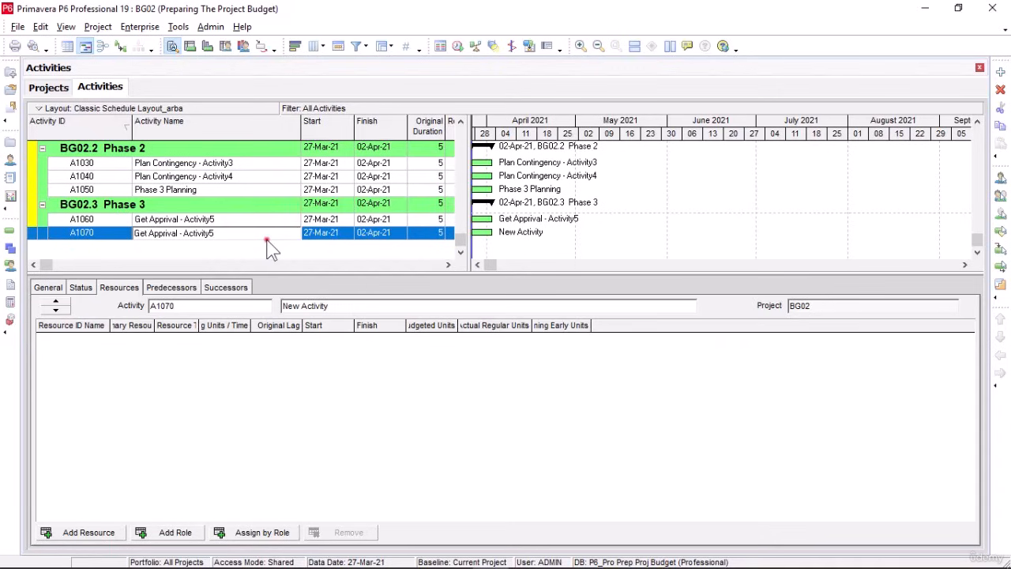
key(BackSpace)
text(6)
click(270, 249)
Assign activity A1000 "Estimate Cost-Activity1" as the predecessor of A1010 "Estimate Cost-Activity 2".
drag(363, 268, 363, 357)
click(420, 224)
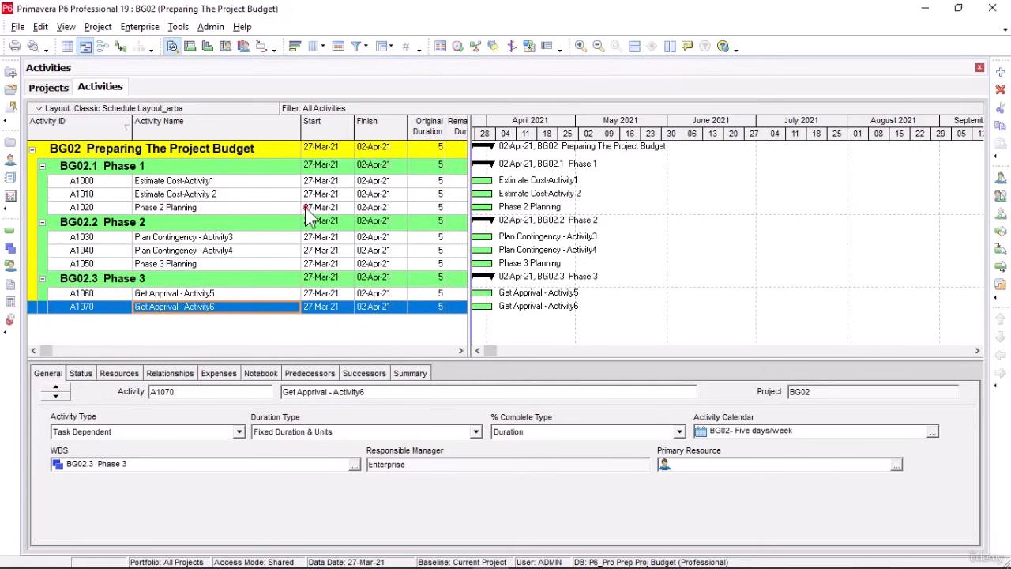
click(123, 198)
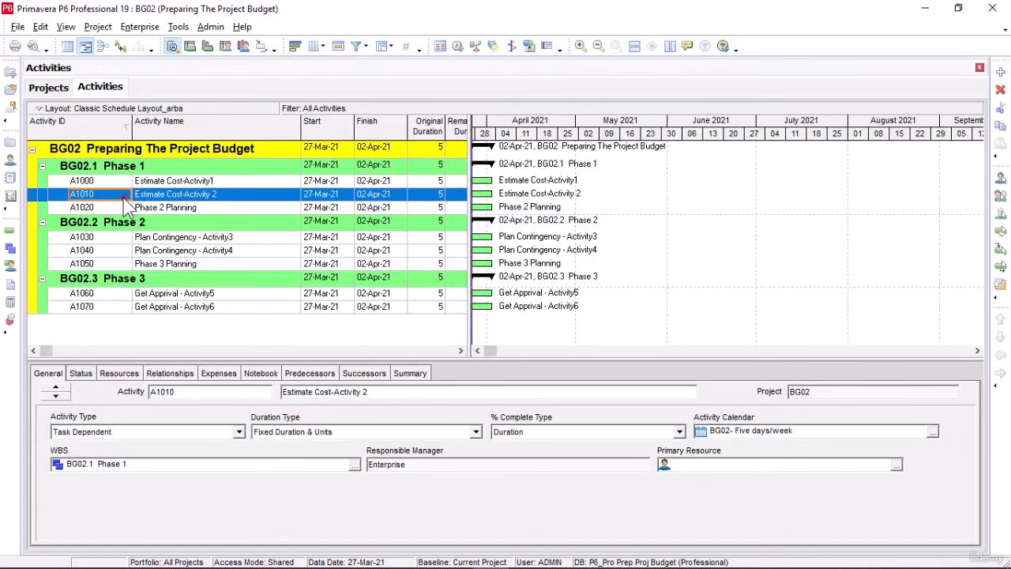
click(192, 378)
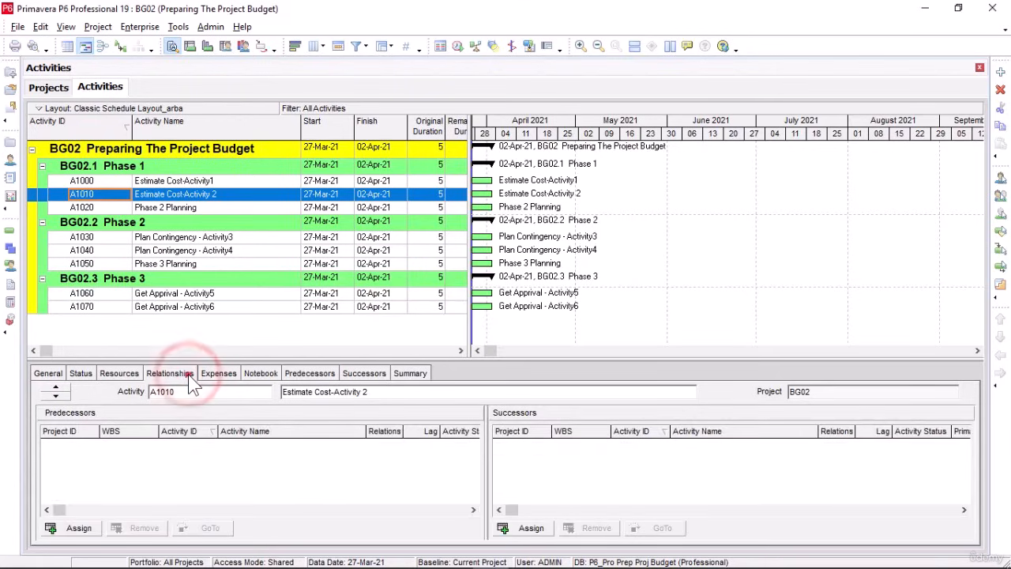
click(94, 530)
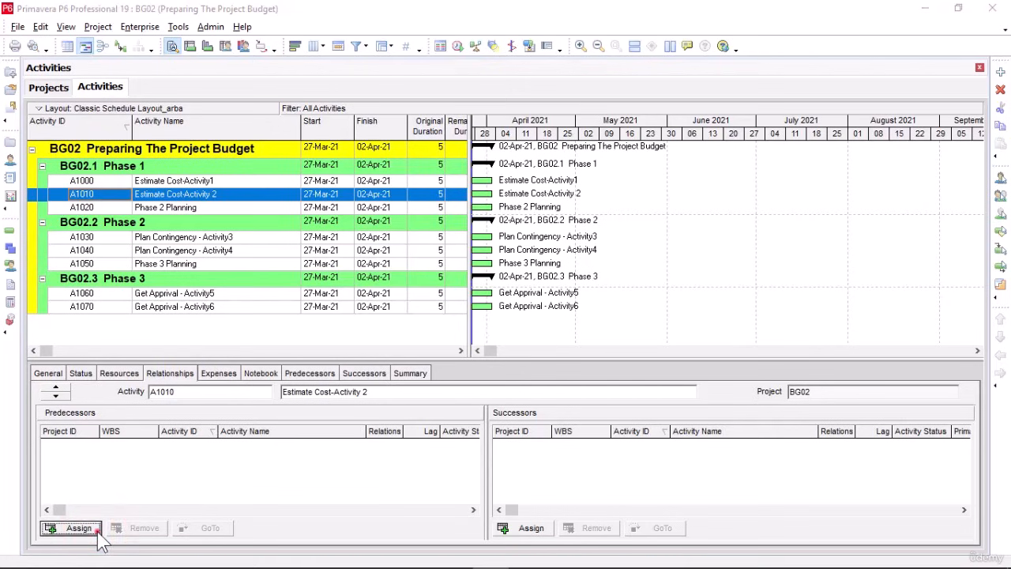
drag(610, 289, 902, 278)
click(656, 296)
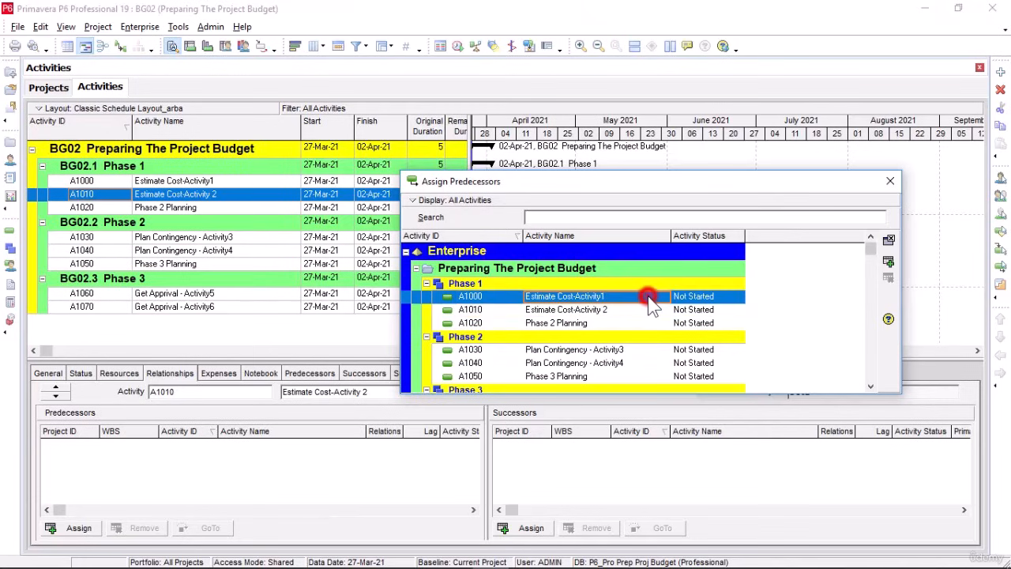
drag(689, 171, 727, 81)
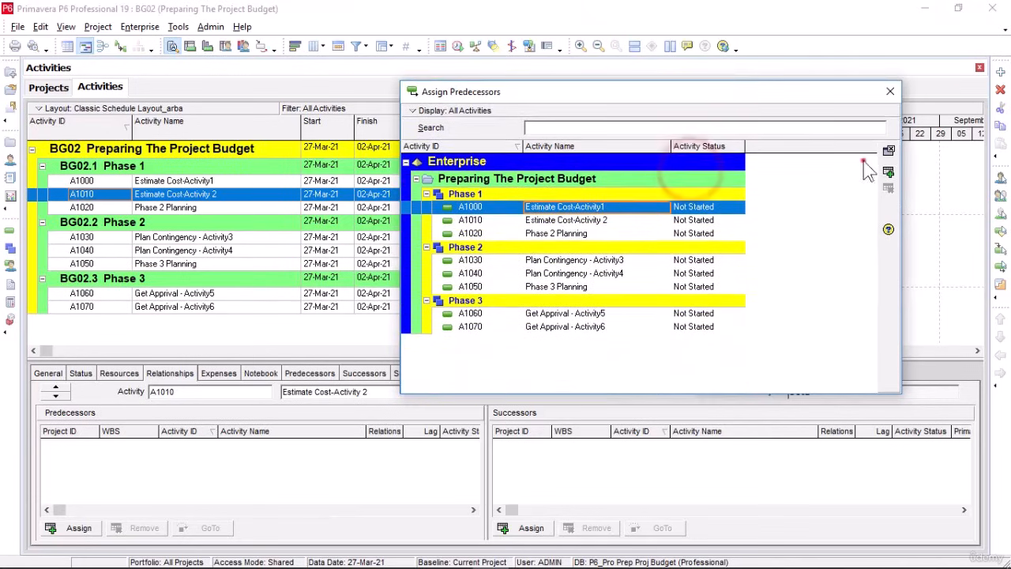
click(889, 172)
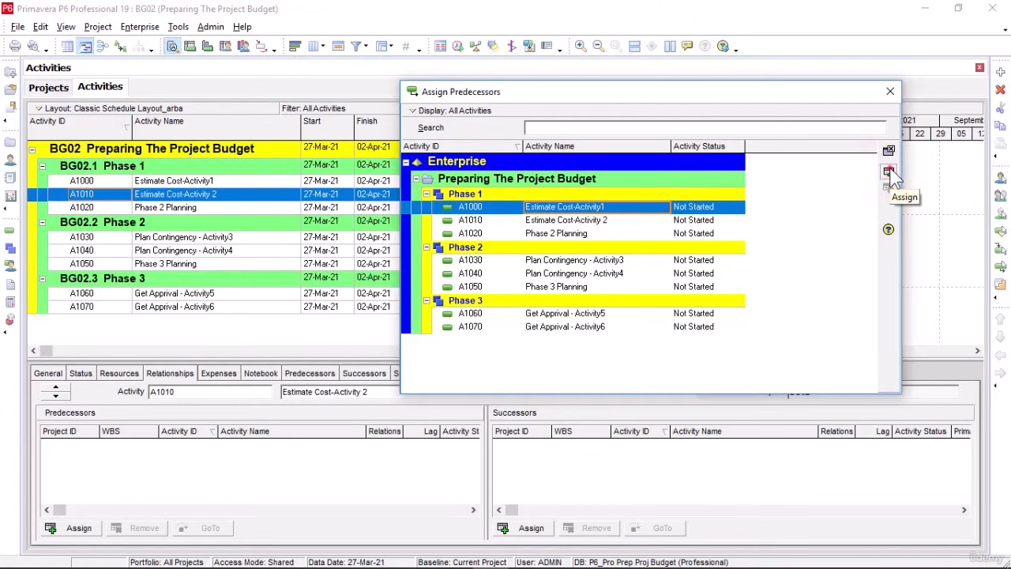
click(889, 171)
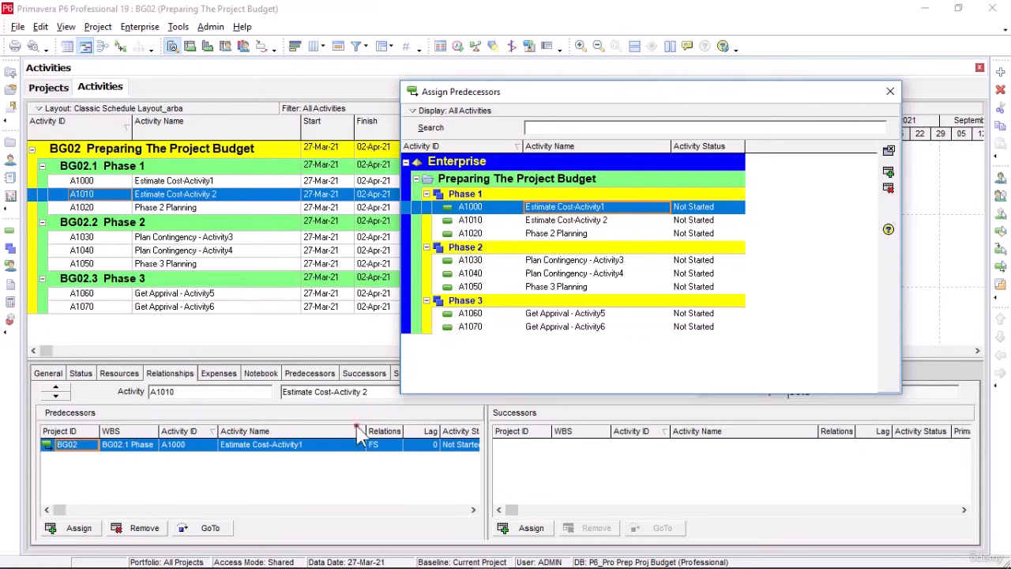
Assign A1010 as the predecessor of A1020 "Phase 2 Planning", and A1020 as the predecessor of A1030 "Plan Contingency - Activity3".
click(212, 210)
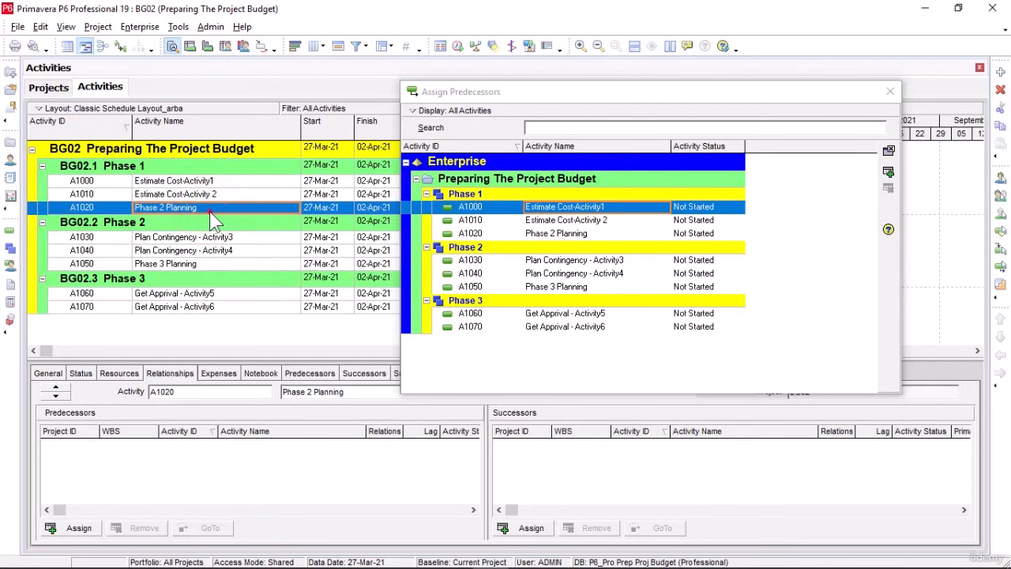
click(555, 222)
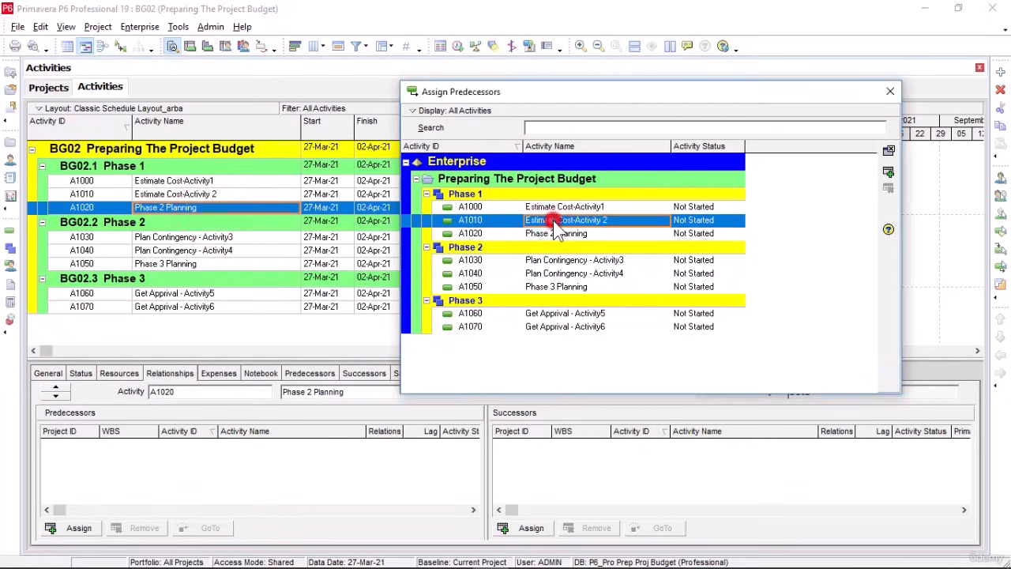
click(888, 172)
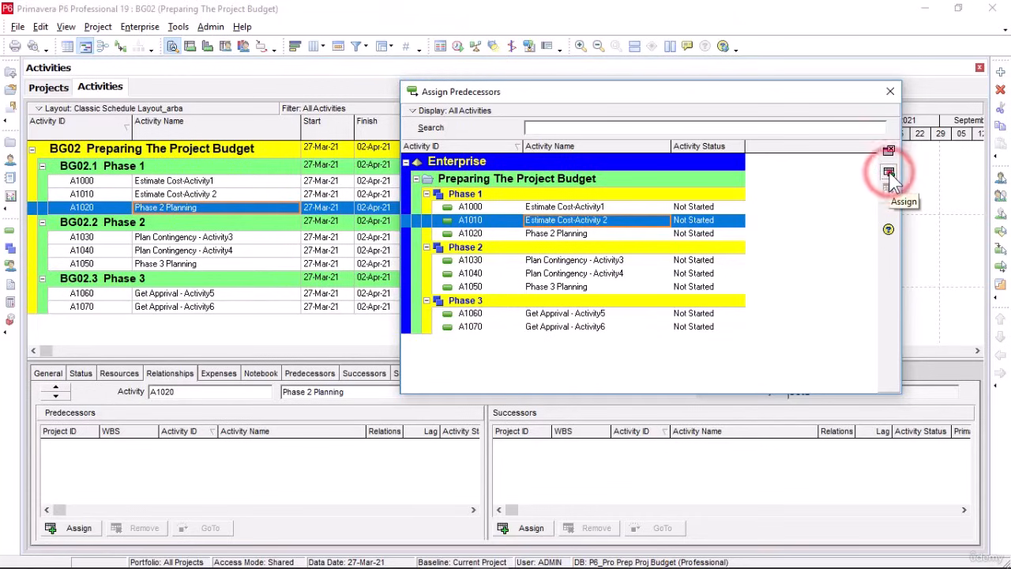
click(889, 173)
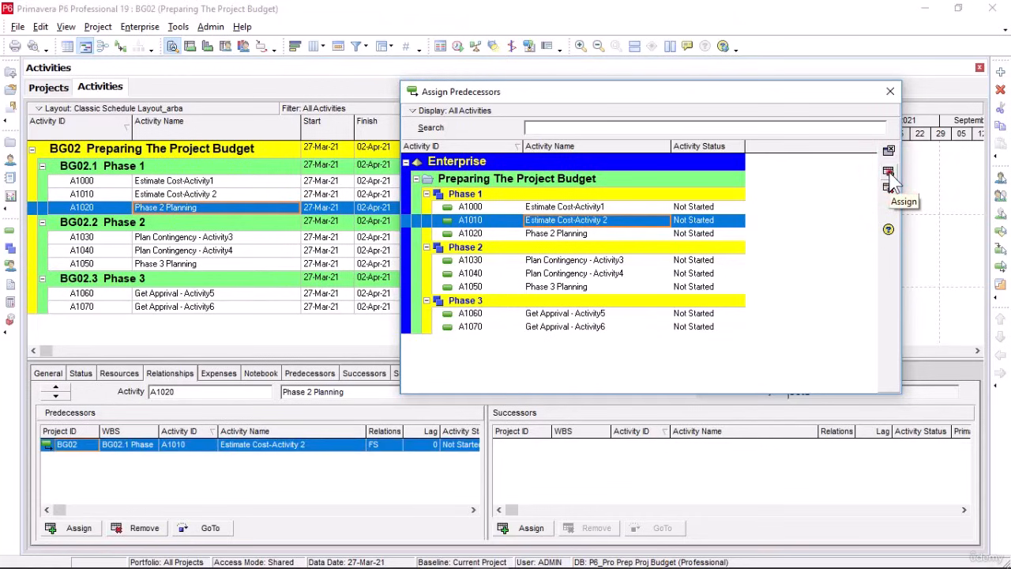
click(258, 237)
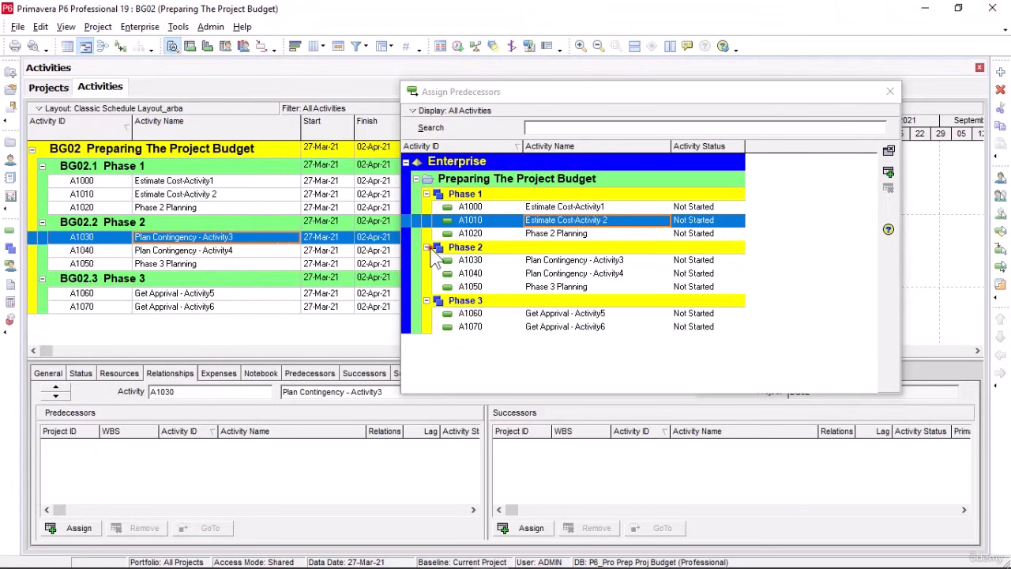
click(552, 233)
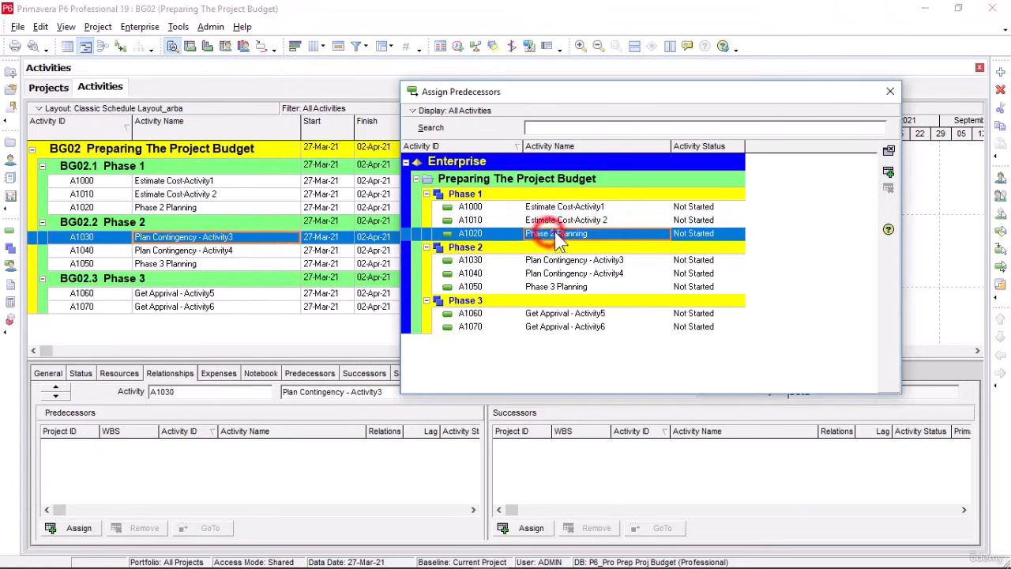
click(891, 173)
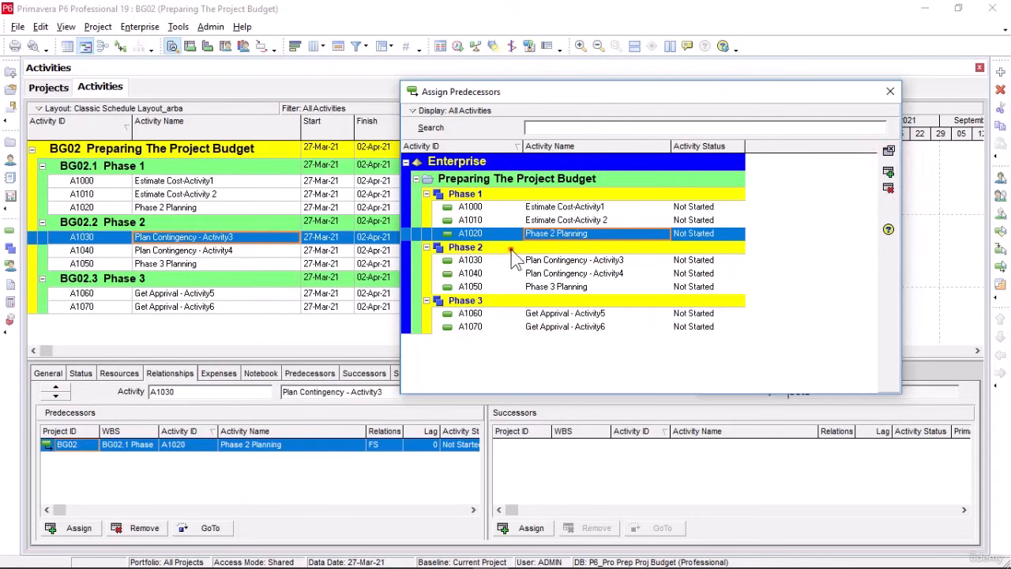
Assign A1030 as the predecessor of A1040 "Plan Contingency - Activity4", and A1040 as the predecessor of A1050 "Phase 3 Planning".
click(214, 253)
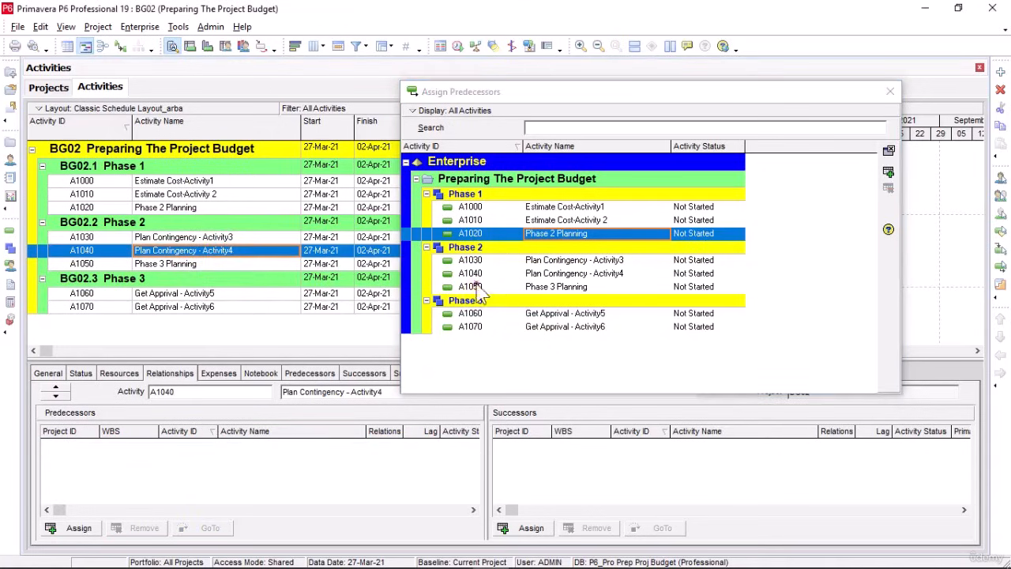
click(616, 261)
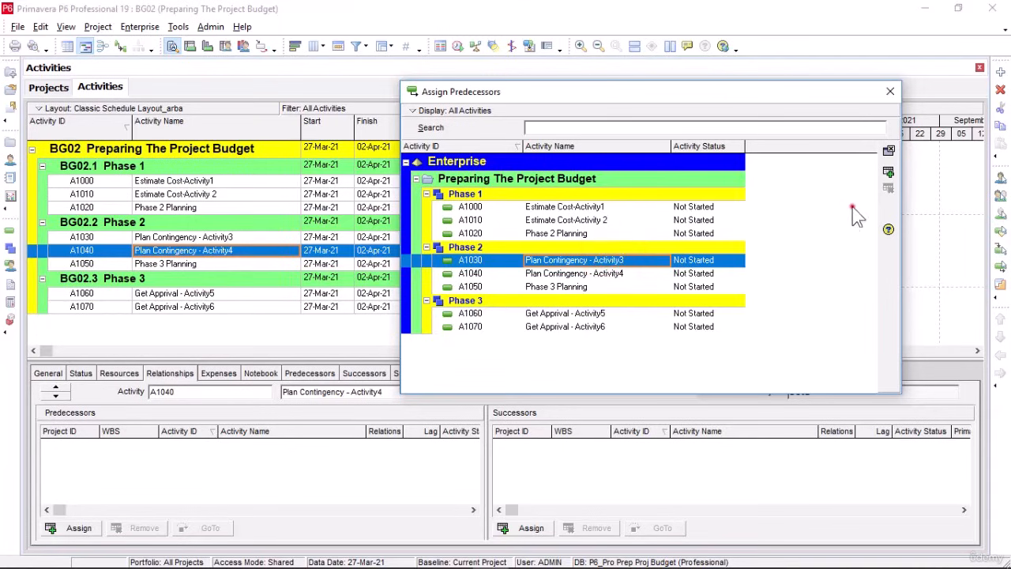
click(889, 173)
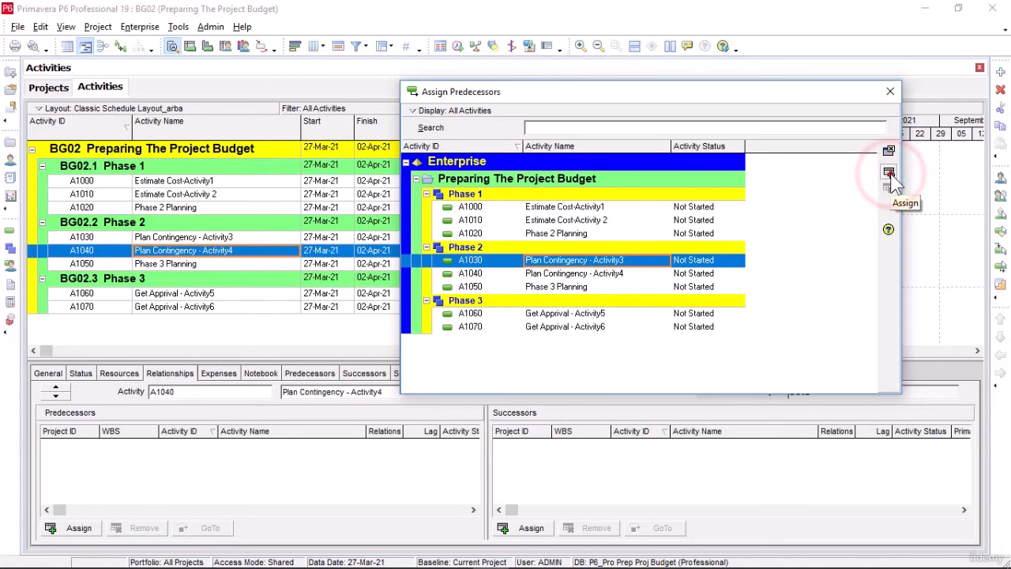
drag(640, 96, 710, 82)
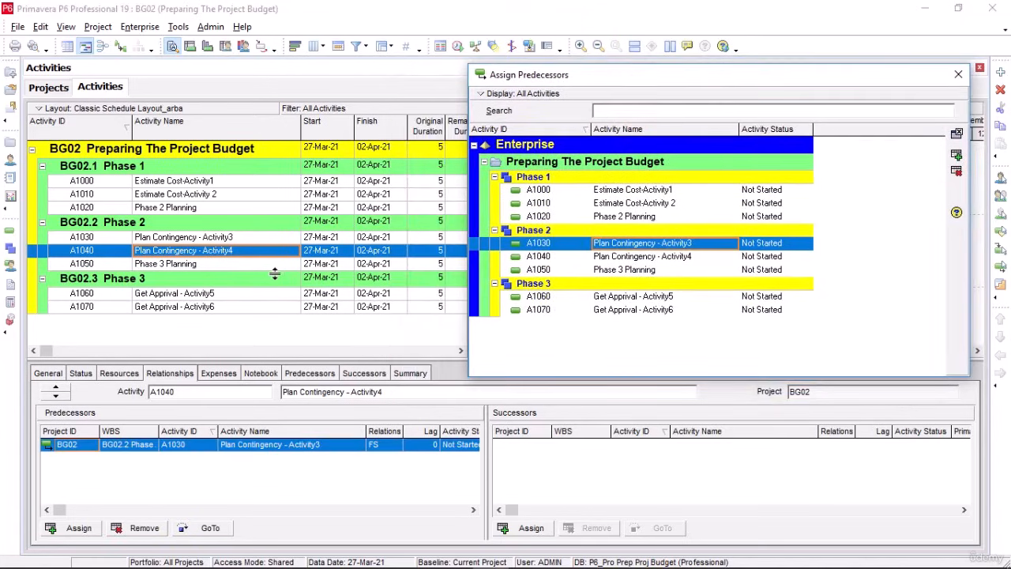
click(246, 264)
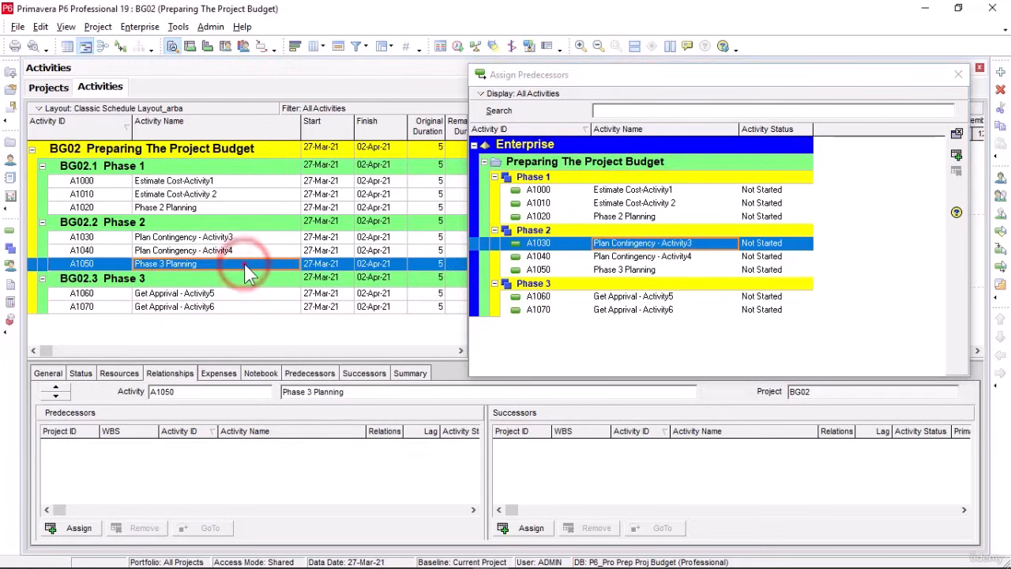
click(648, 270)
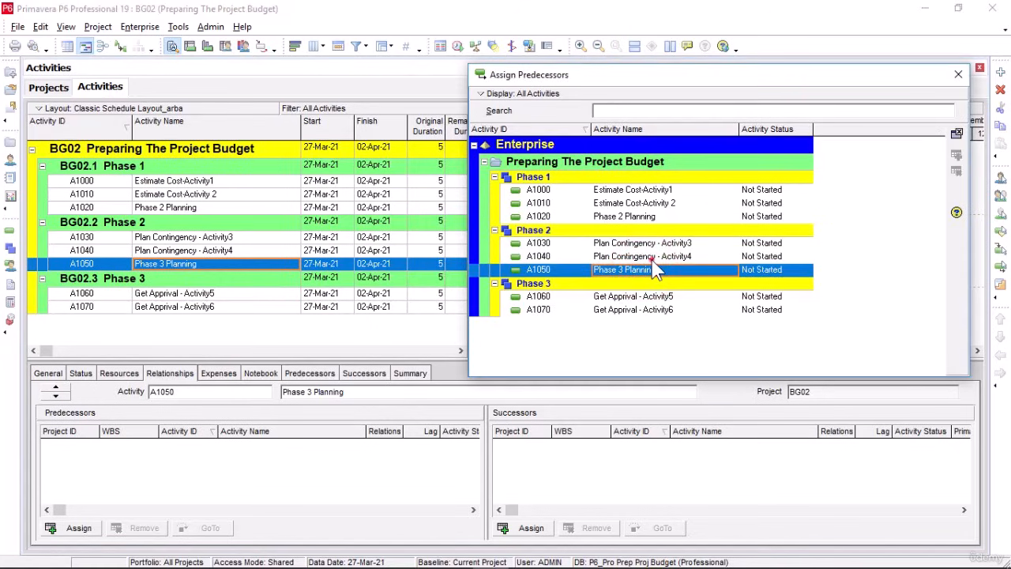
click(648, 257)
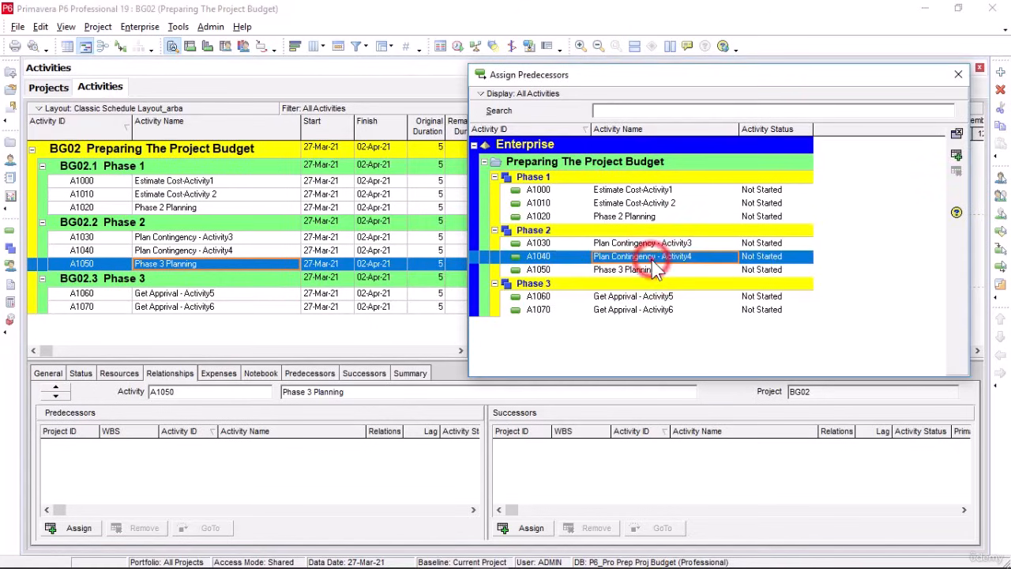
click(957, 155)
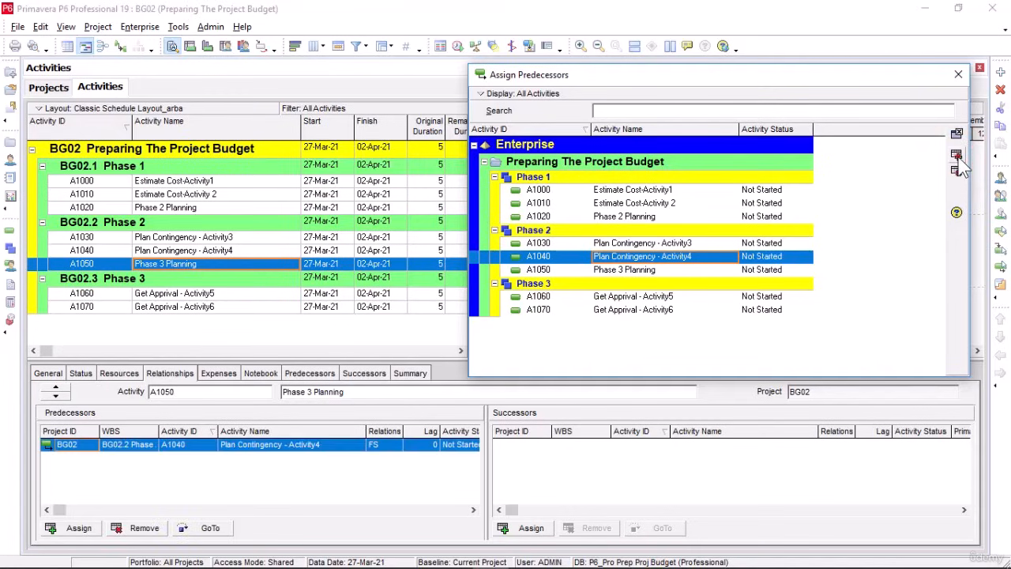
Assign A1050 as the predecessor of A1060 and A1060 as the predecessor of A1070, closing the predecessor assignment.
click(253, 294)
click(256, 292)
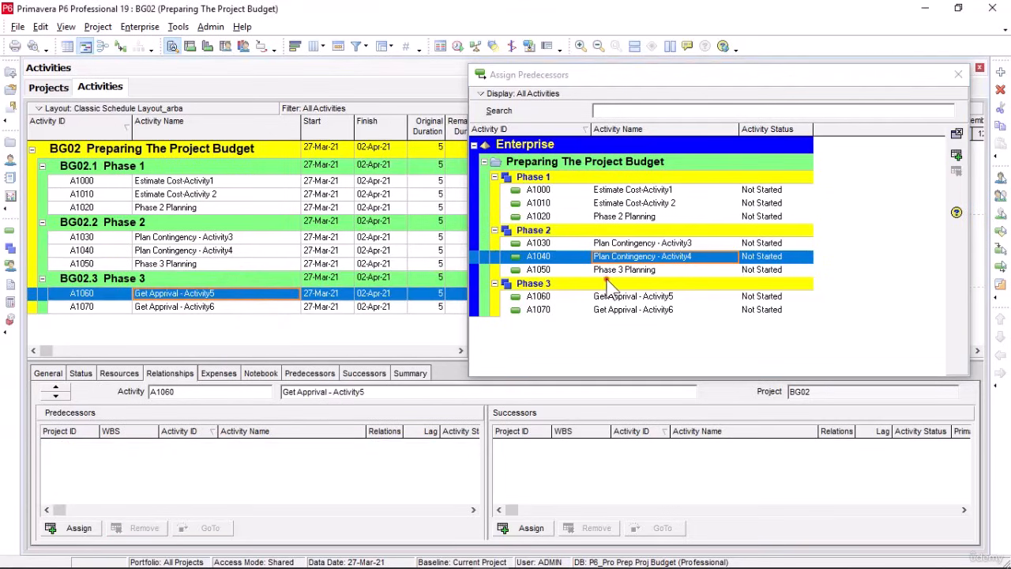
click(686, 269)
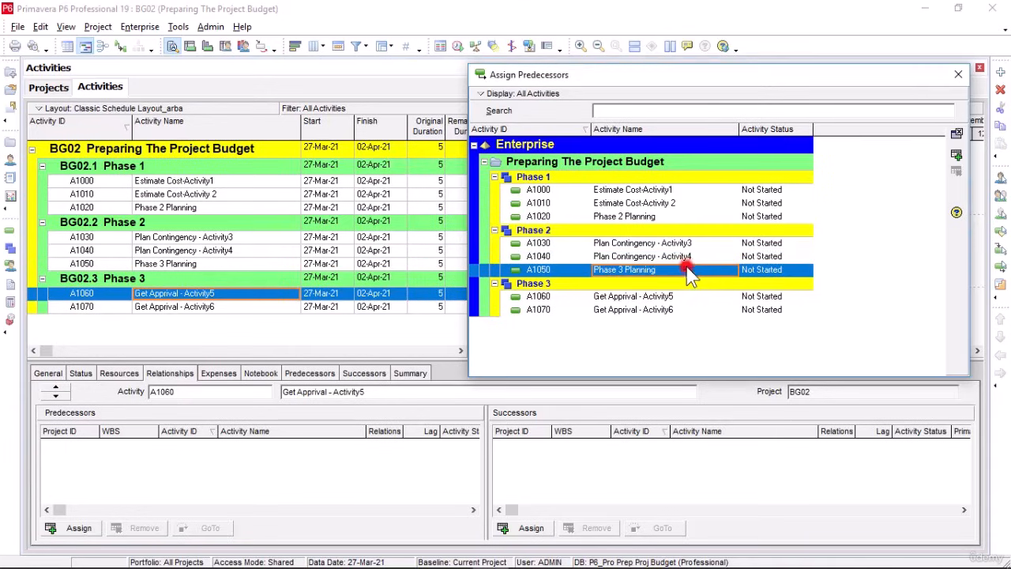
click(956, 154)
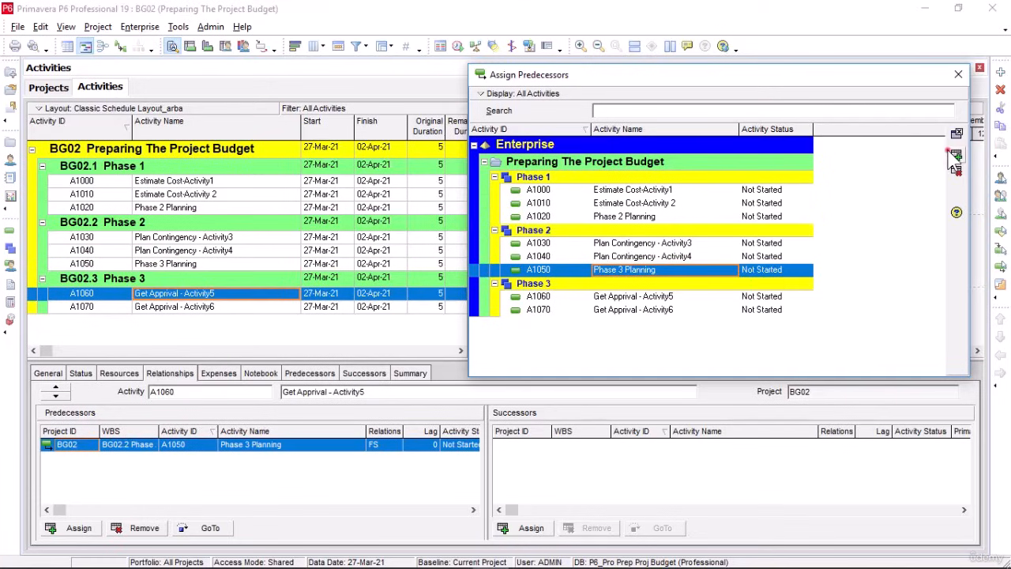
click(238, 308)
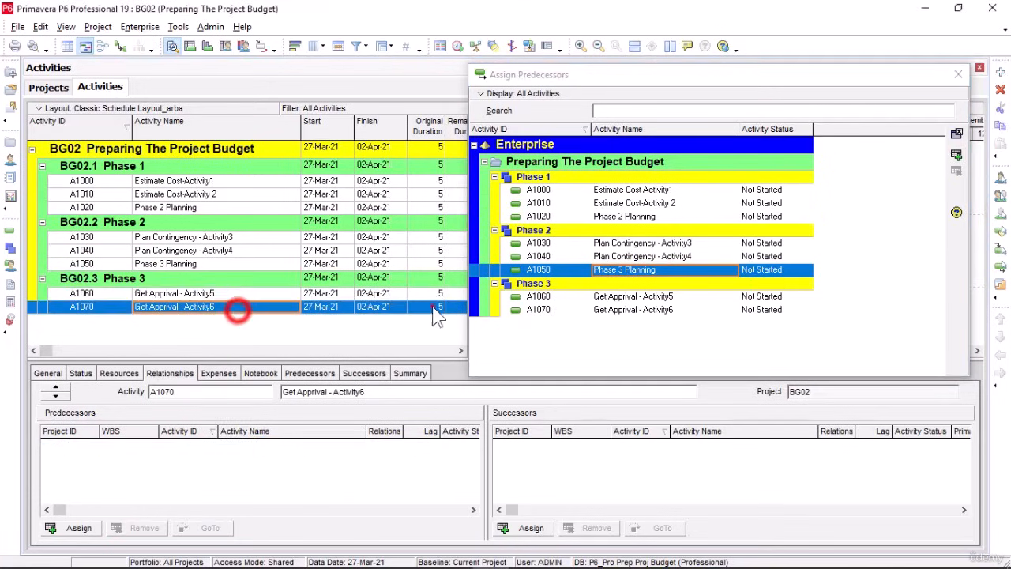
click(654, 298)
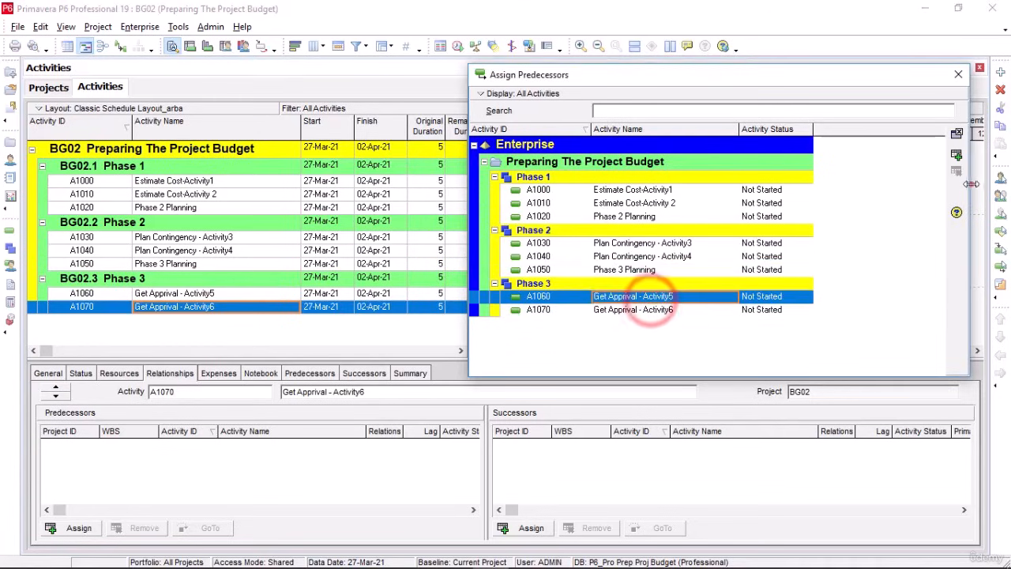
click(959, 155)
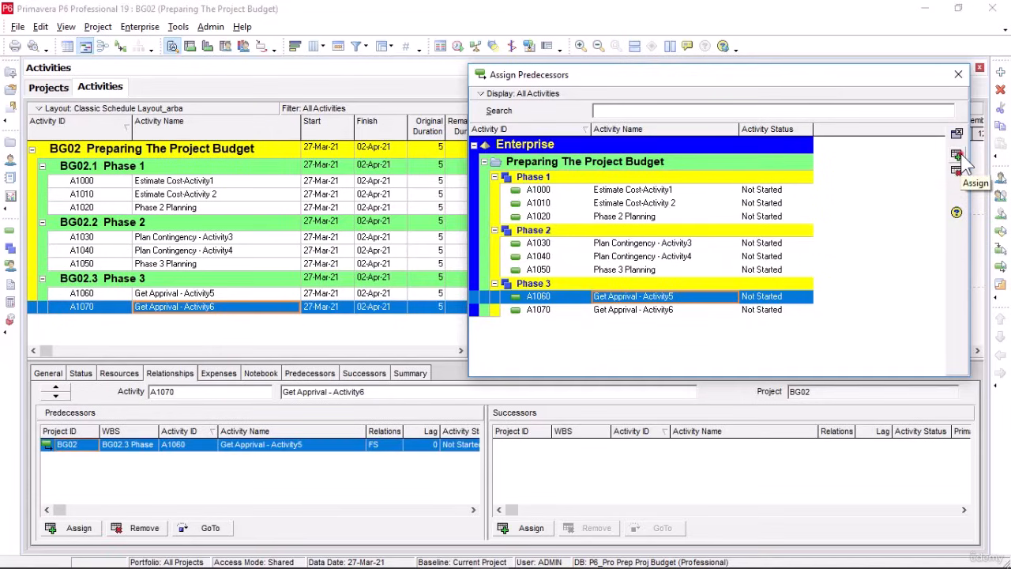
click(943, 78)
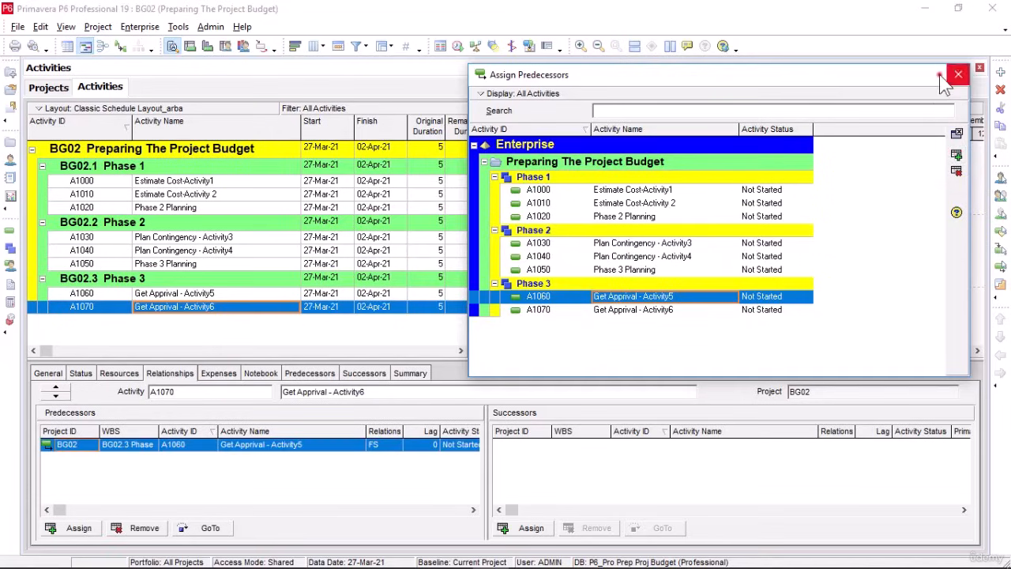
click(953, 76)
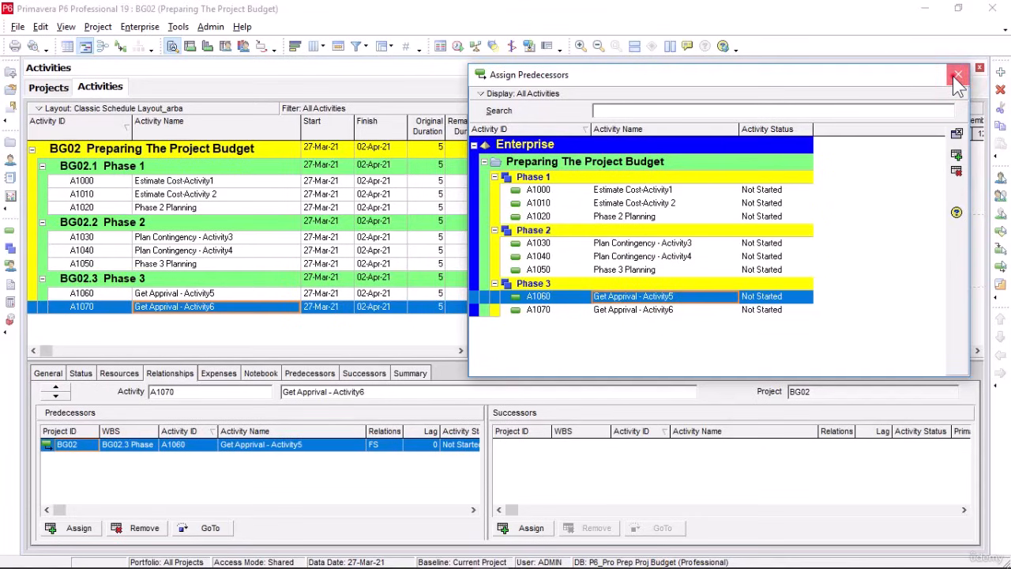
Close the predecessor assignment and schedule the project with the current data date of 27-Mar-21.
click(956, 79)
click(618, 273)
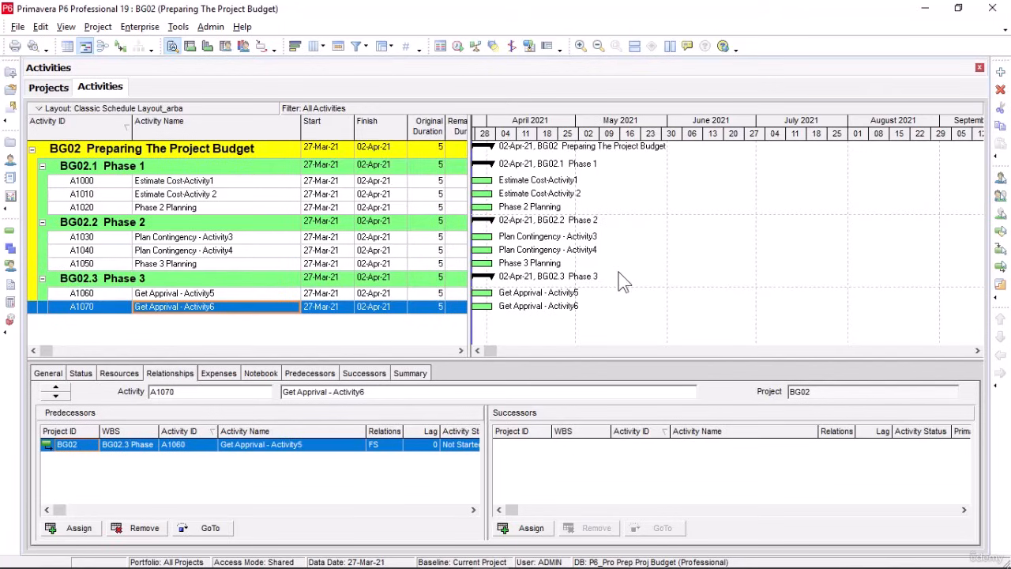
click(180, 28)
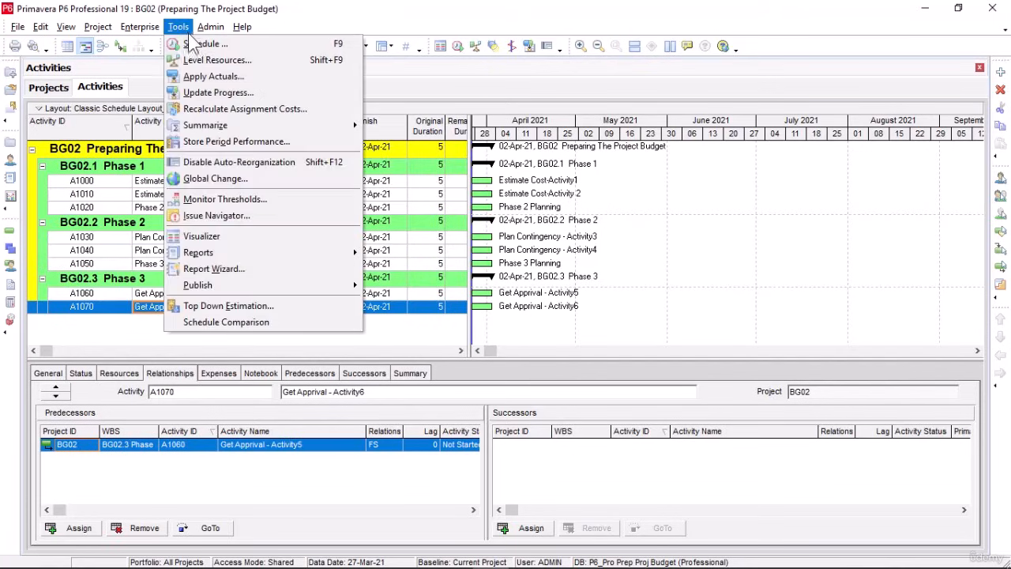
click(241, 45)
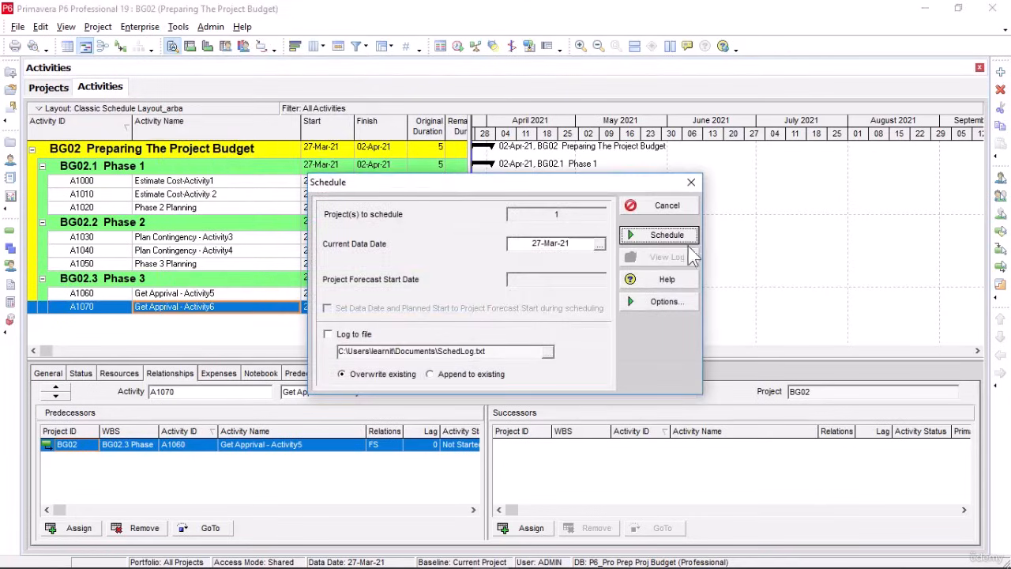
click(679, 235)
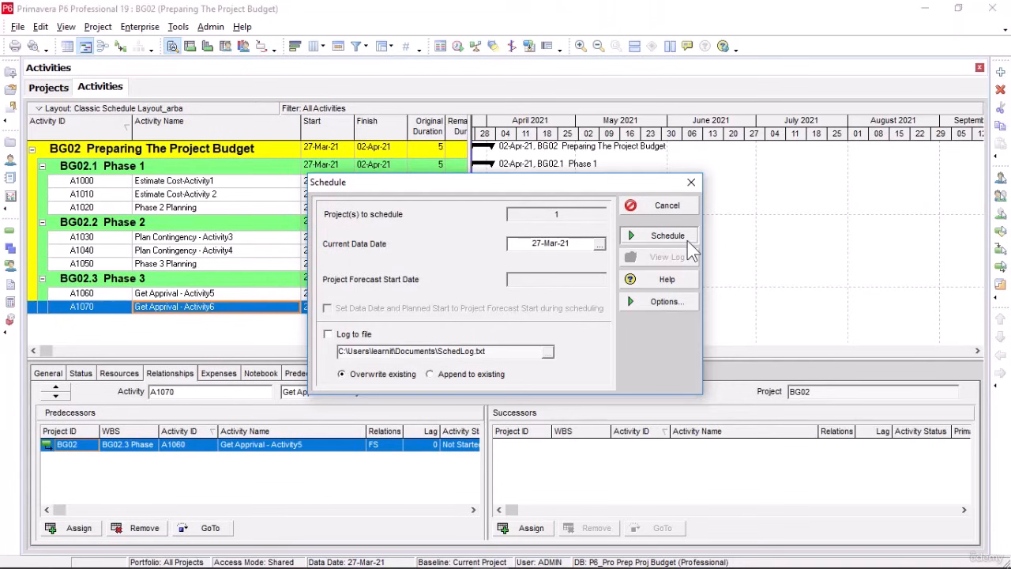
click(680, 236)
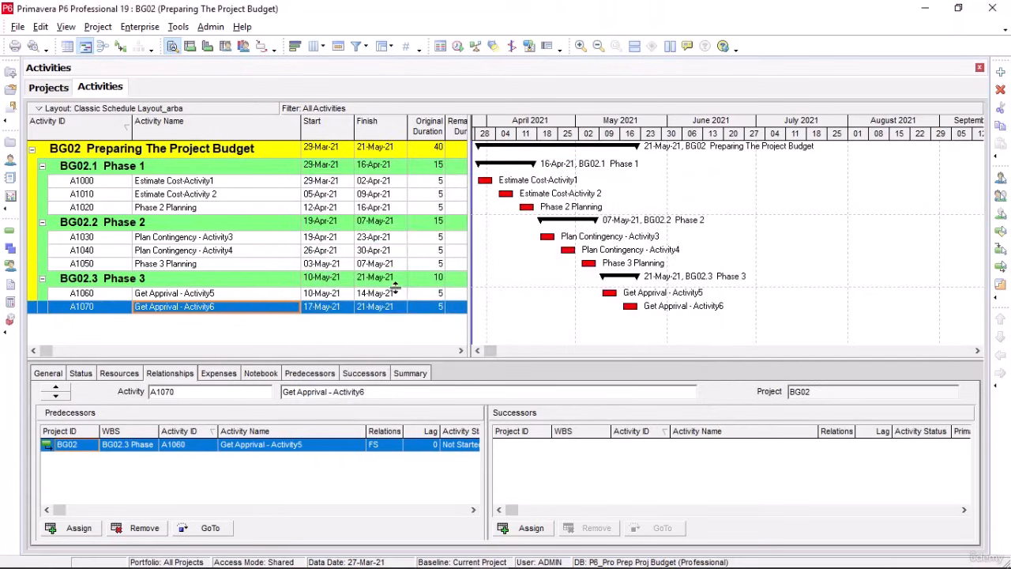
Show the relationship lines on the Gantt chart and shift the timescale to bring all activity bars into view.
click(121, 48)
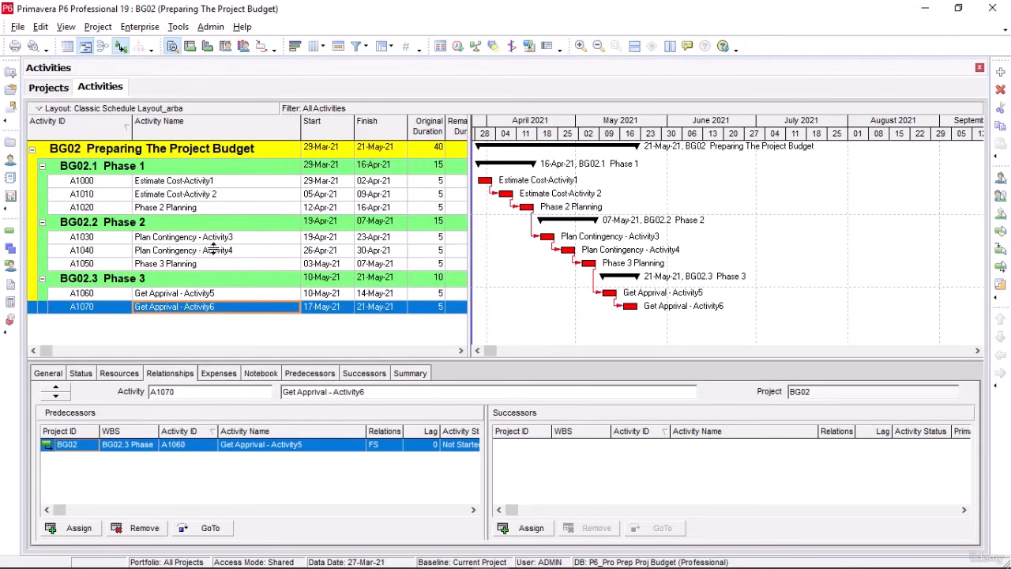
click(479, 352)
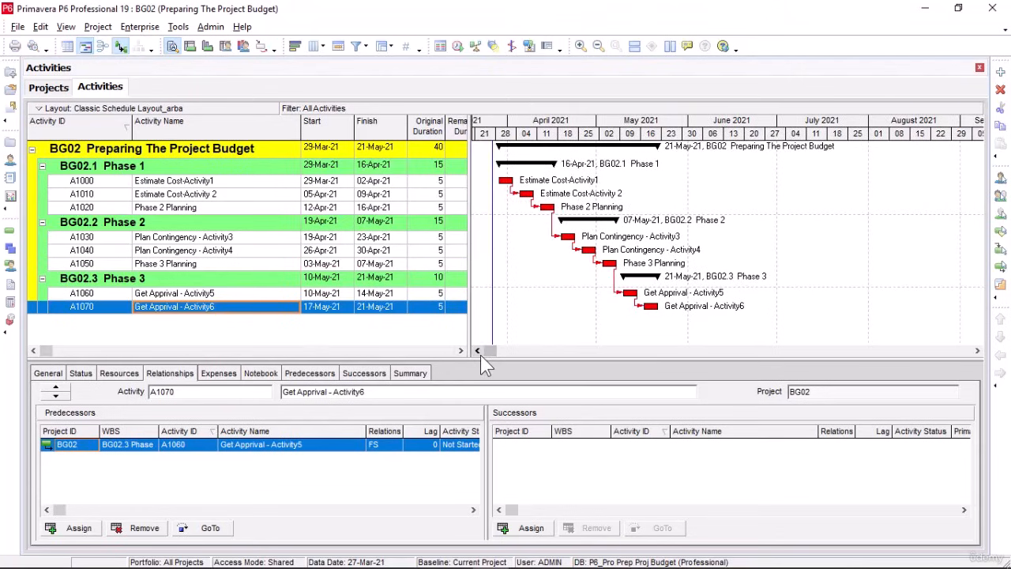
click(479, 352)
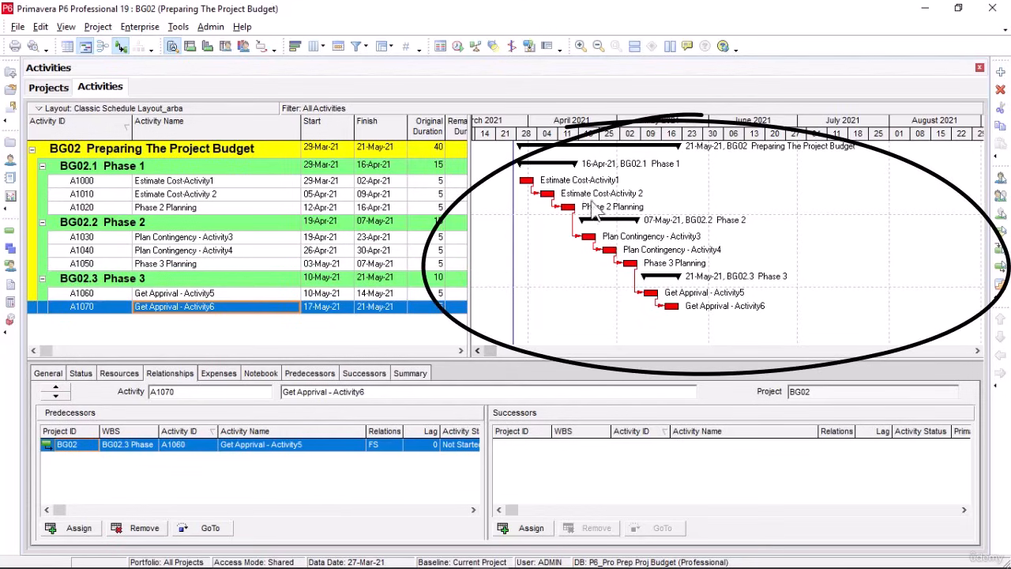
drag(663, 237, 812, 346)
Examine the relationship types available for A1030's predecessor A1020, keeping FS.
click(392, 446)
click(397, 447)
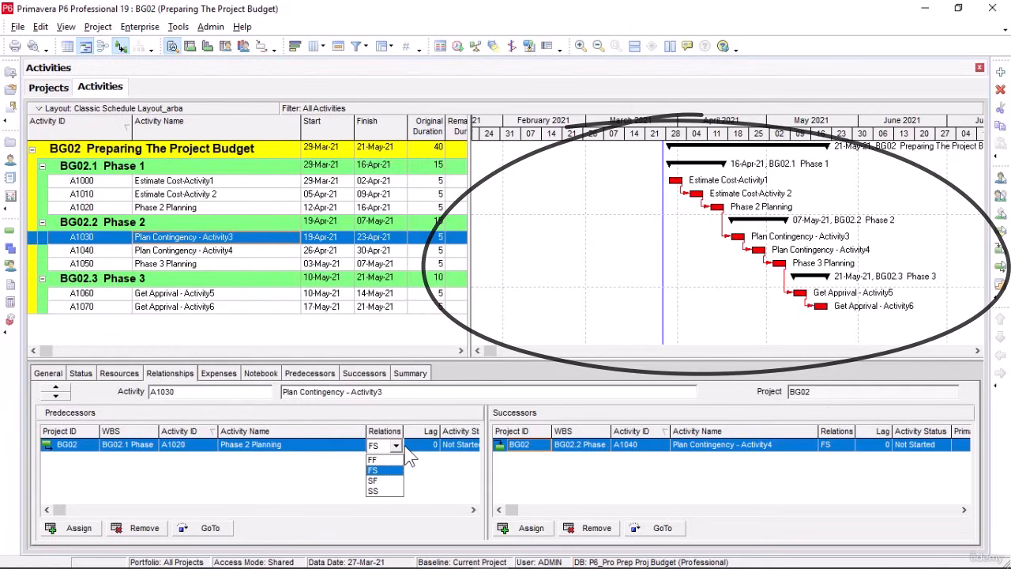
click(444, 478)
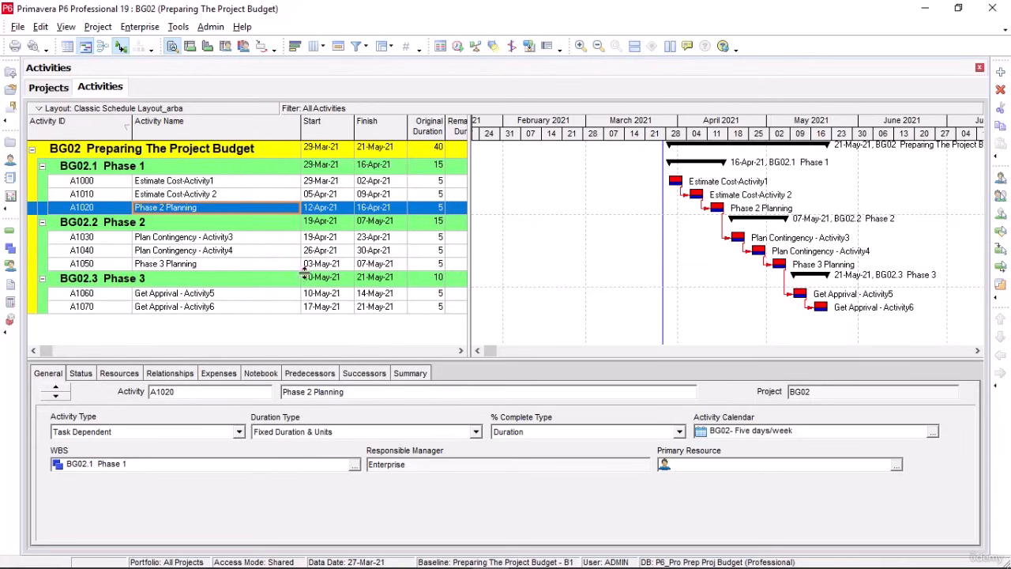
Open the enterprise resources and add a new resource with the ID BJT001.
click(150, 30)
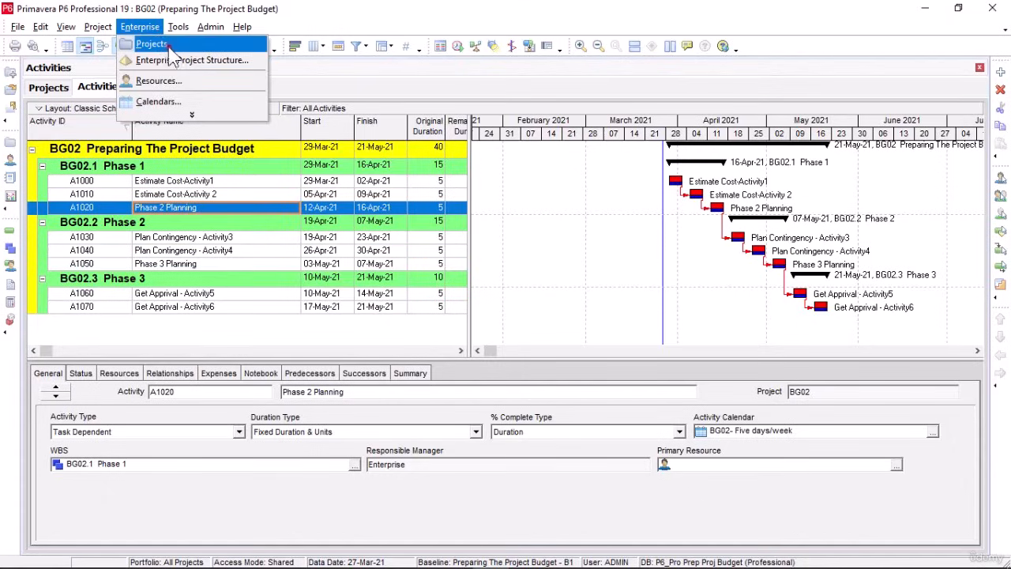
click(210, 82)
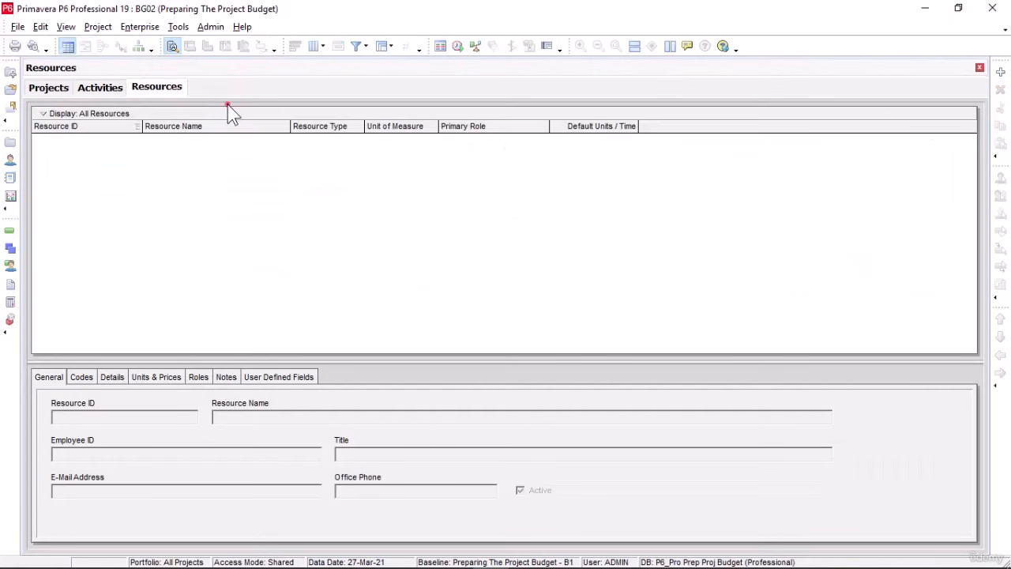
right_click(263, 191)
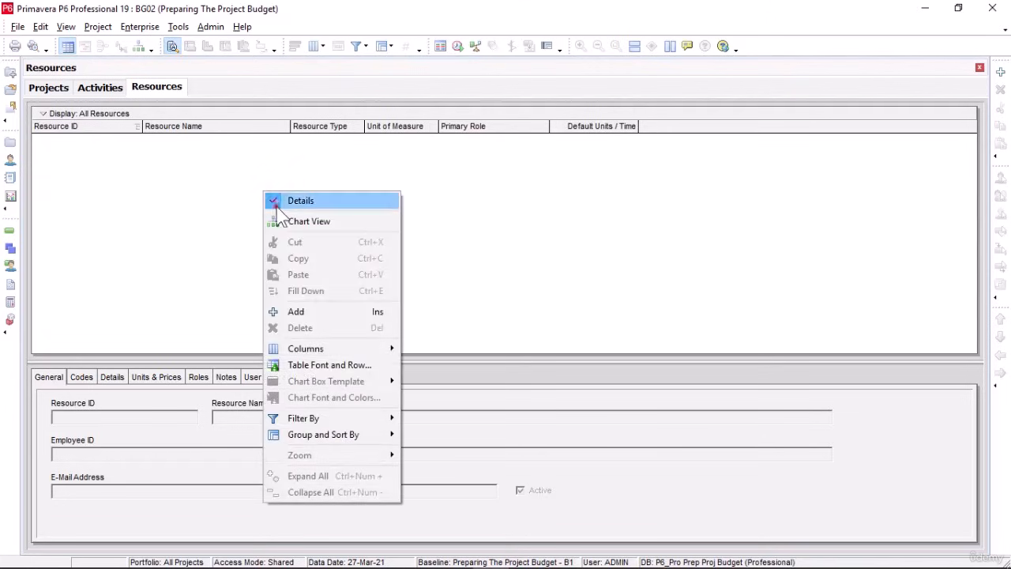
click(318, 311)
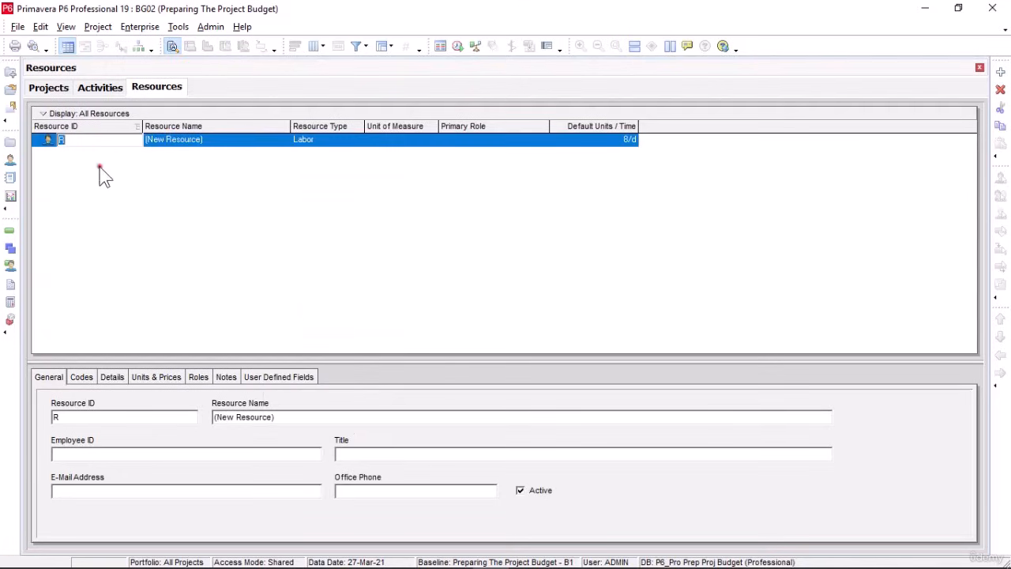
click(98, 147)
text(BJT001)
Name resource BJT001 "Preparing Project Budget" and set its resource type to Labor.
click(246, 143)
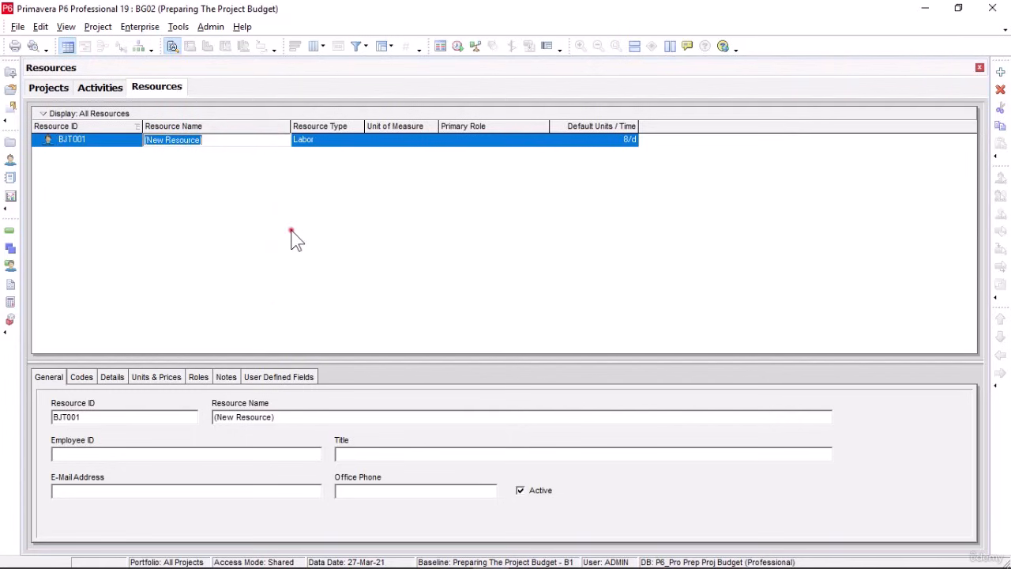
text(Pre)
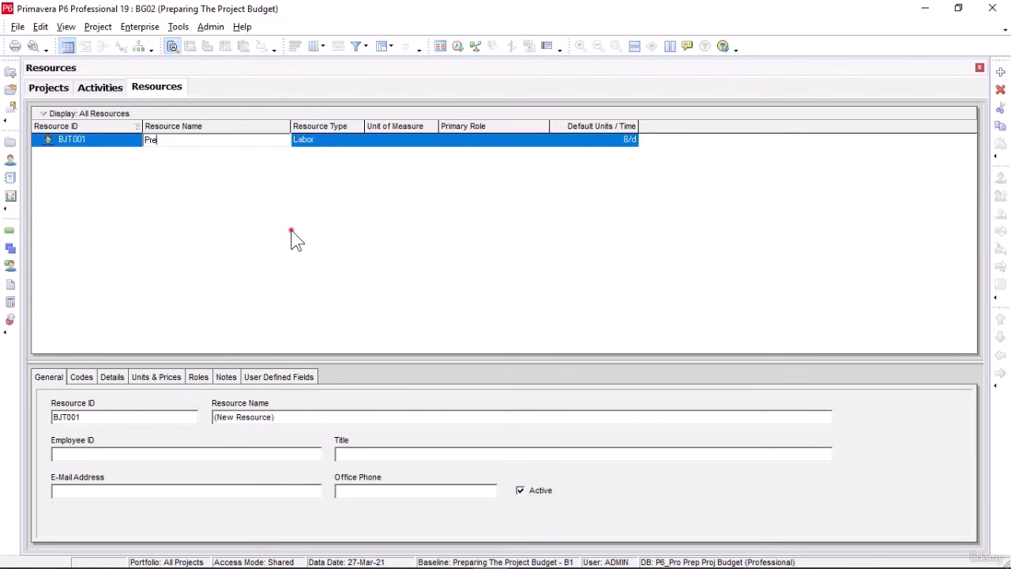
text(paring Project Budget)
click(413, 223)
click(348, 140)
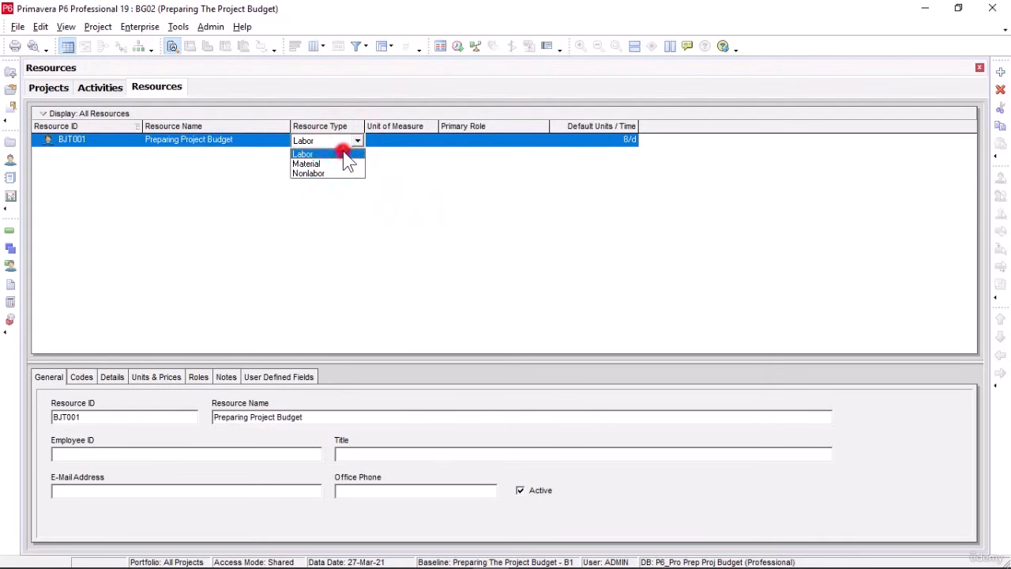
click(341, 153)
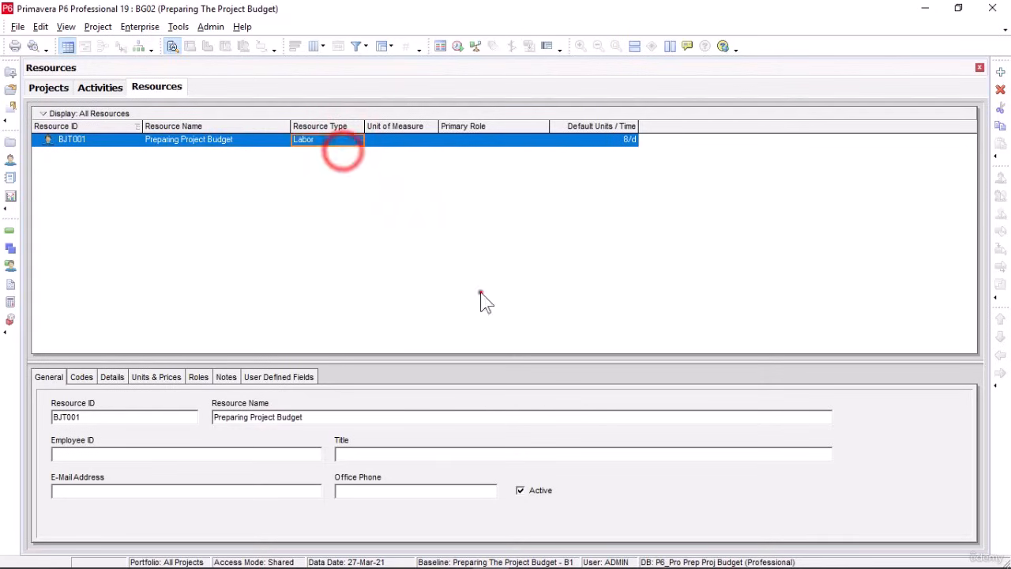
Review the calendar and default units per time in the details of resource BJT001.
click(118, 377)
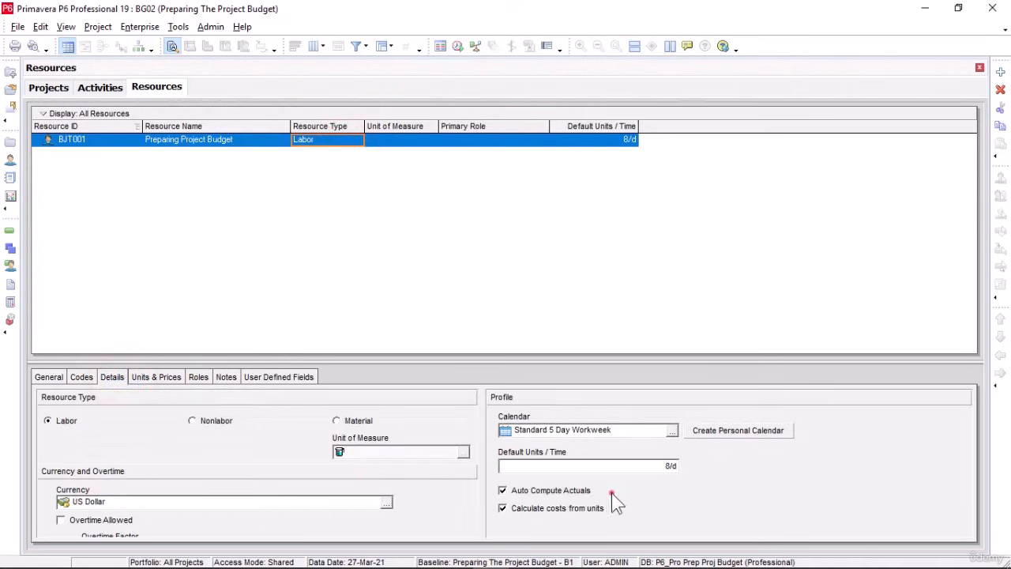
click(648, 467)
drag(648, 467, 478, 466)
click(250, 221)
Add two new child resources under BJT001 "Preparing Project Budget".
right_click(131, 143)
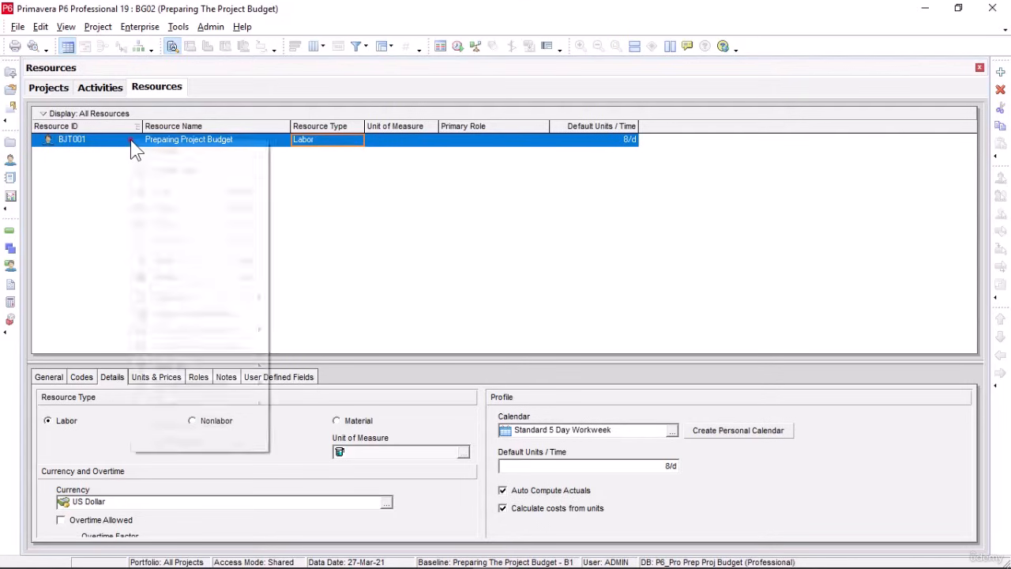
click(185, 259)
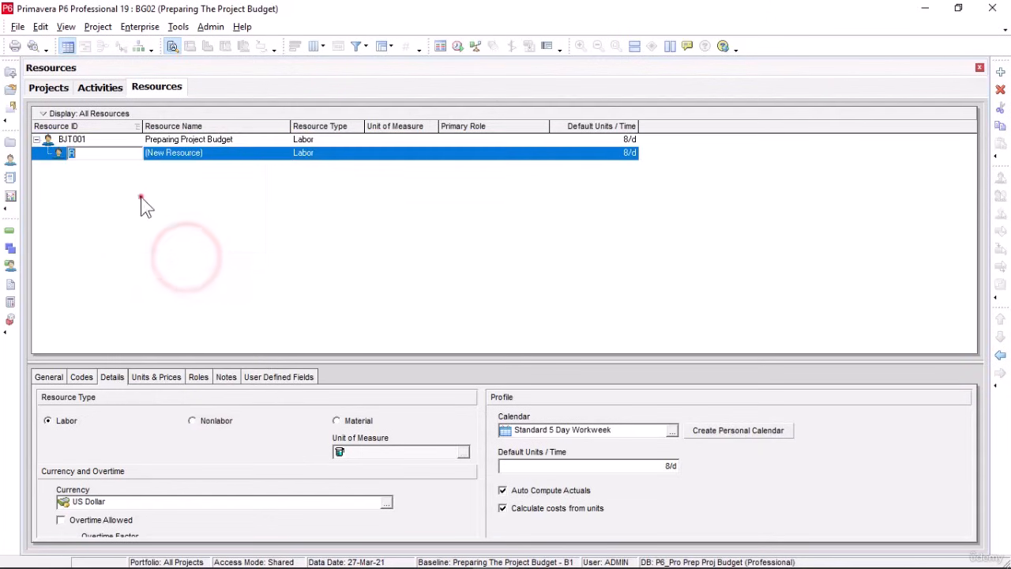
right_click(157, 140)
click(215, 260)
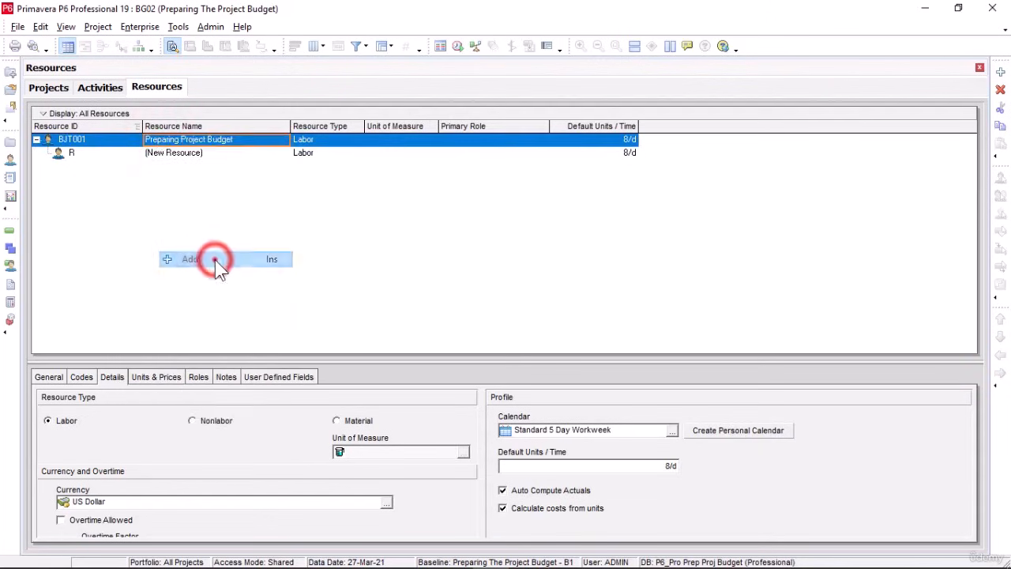
click(206, 241)
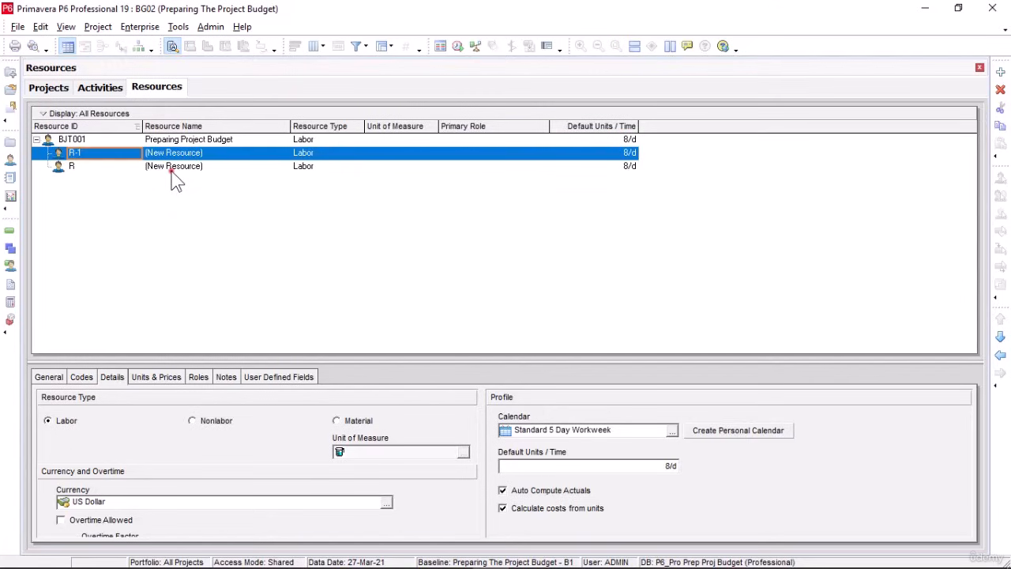
Sort the resources by Resource ID as a flat list and set the two new resources' IDs to JC and JM.
click(128, 126)
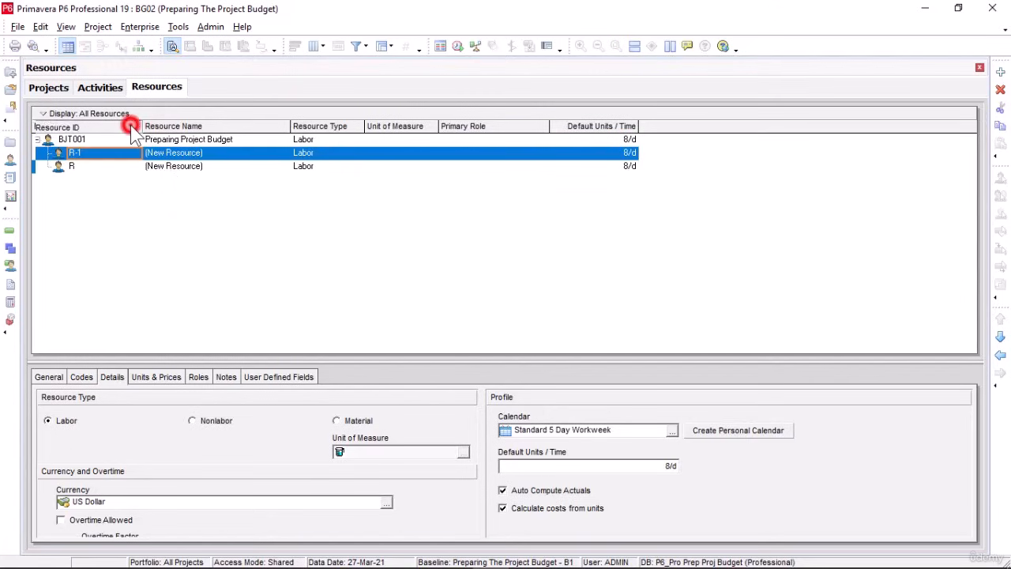
click(188, 154)
click(92, 154)
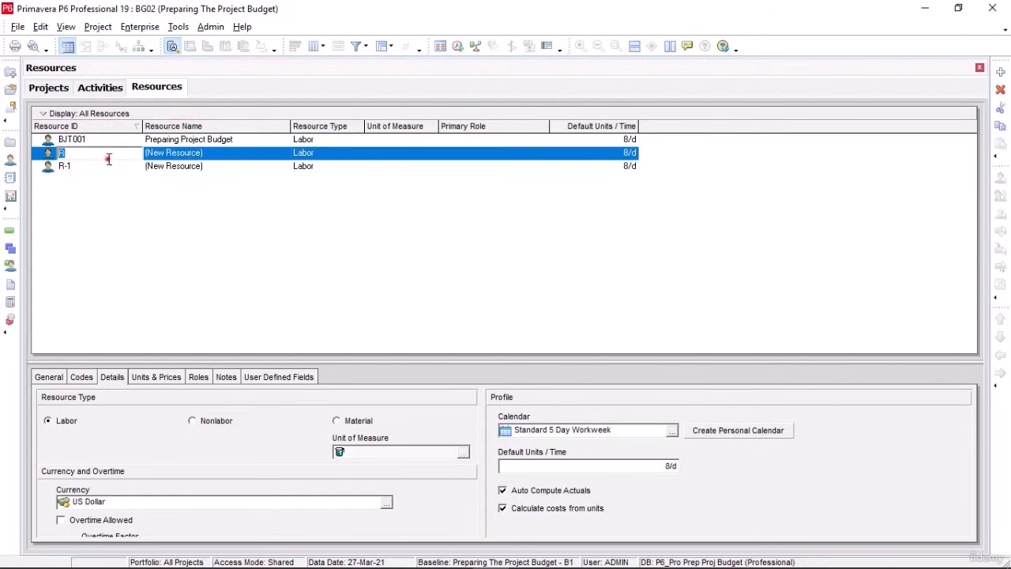
text(JC)
click(99, 165)
click(100, 165)
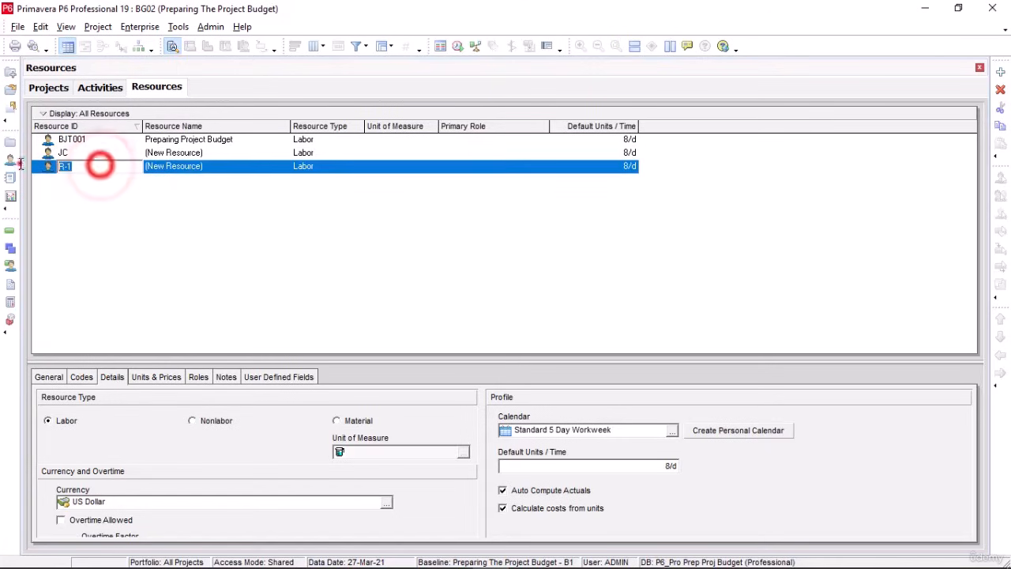
text(JM)
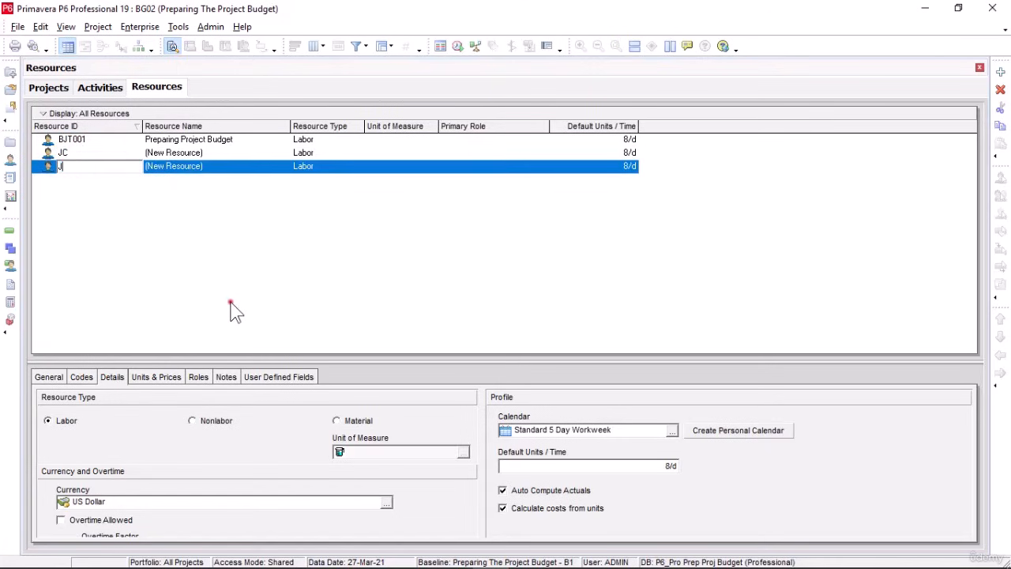
click(373, 290)
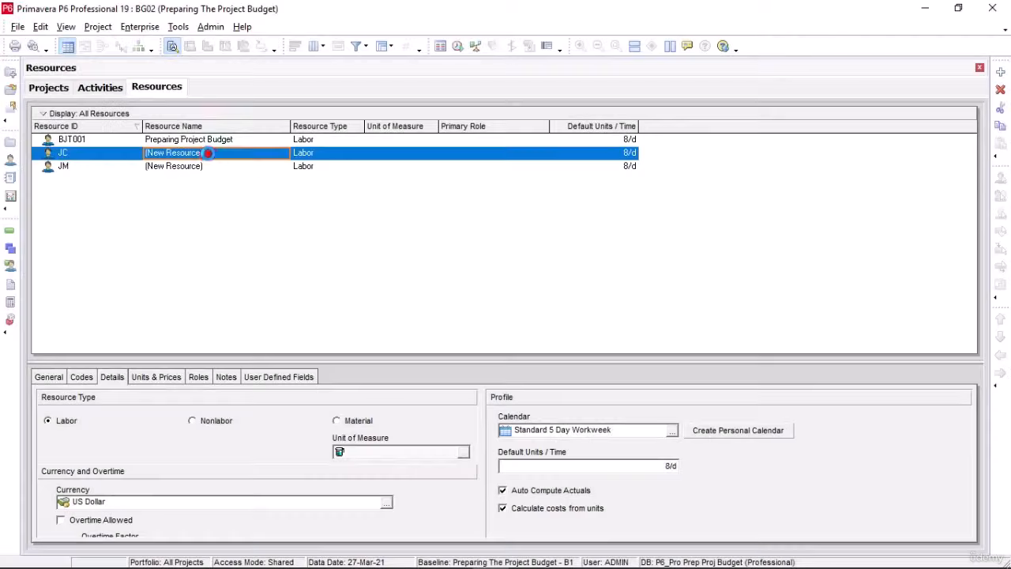
Enter the person's first name as the resource name for both JC and JM.
click(207, 153)
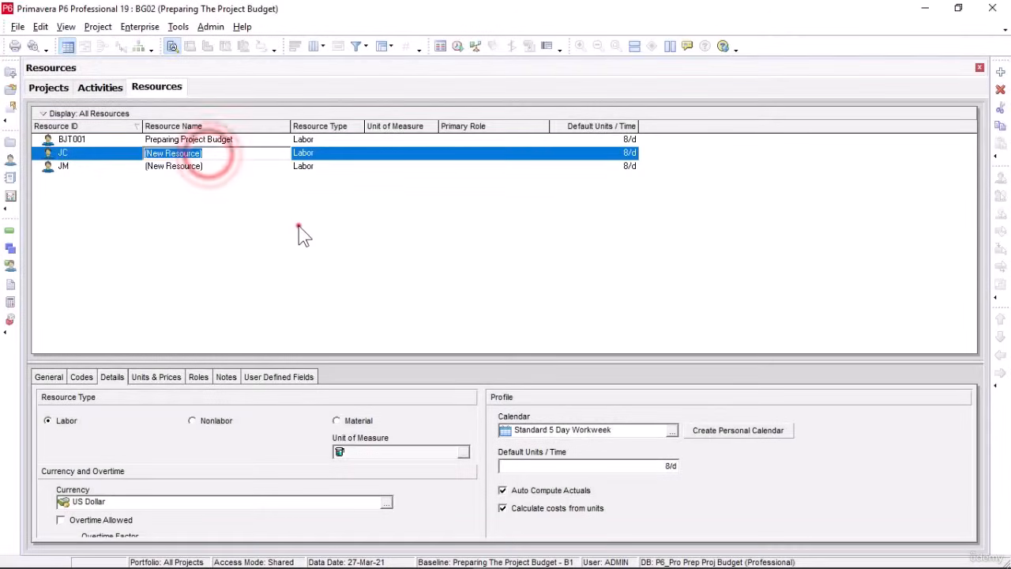
text(Jacob)
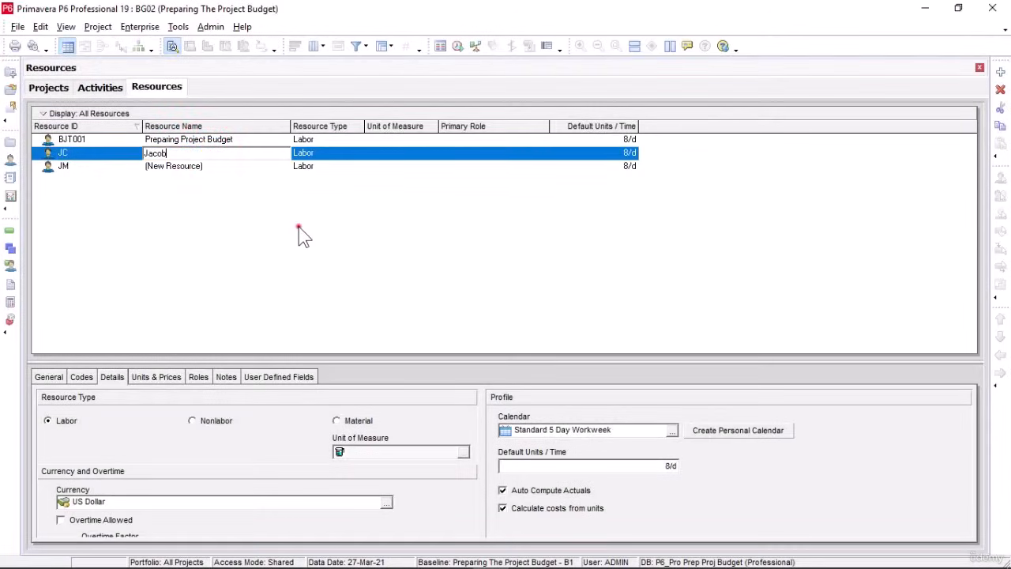
click(198, 166)
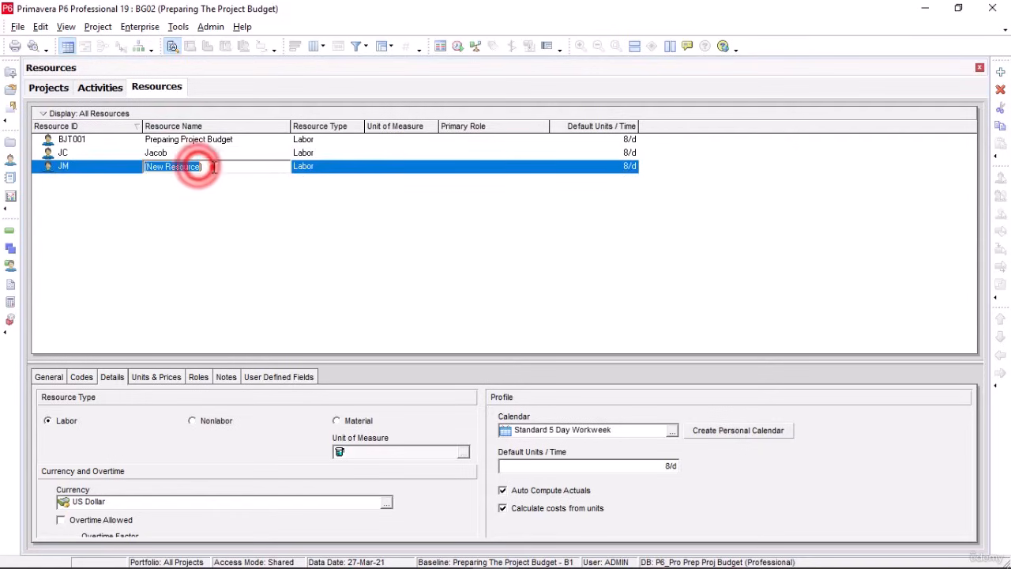
text(Ma)
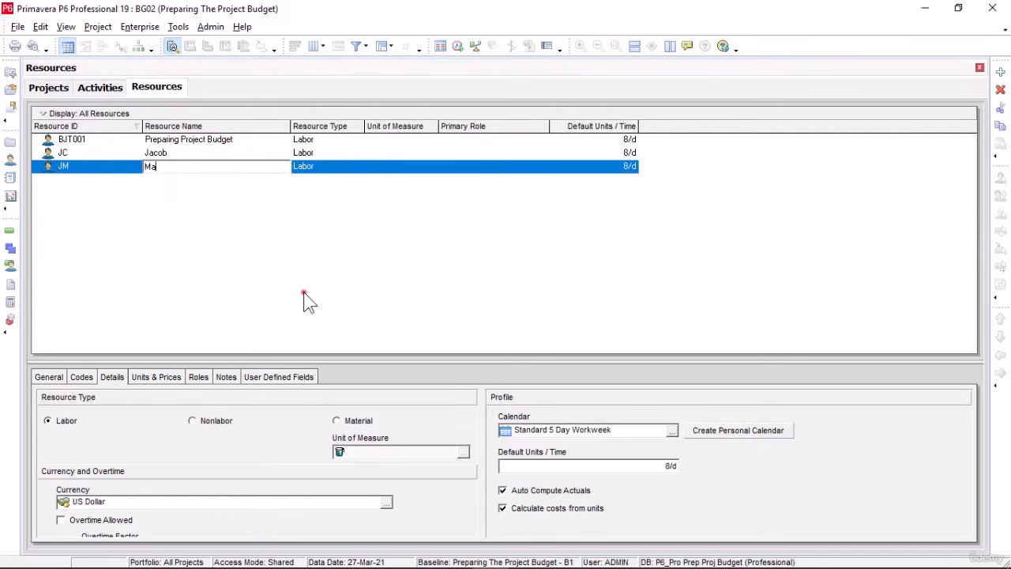
text(tia)
click(350, 293)
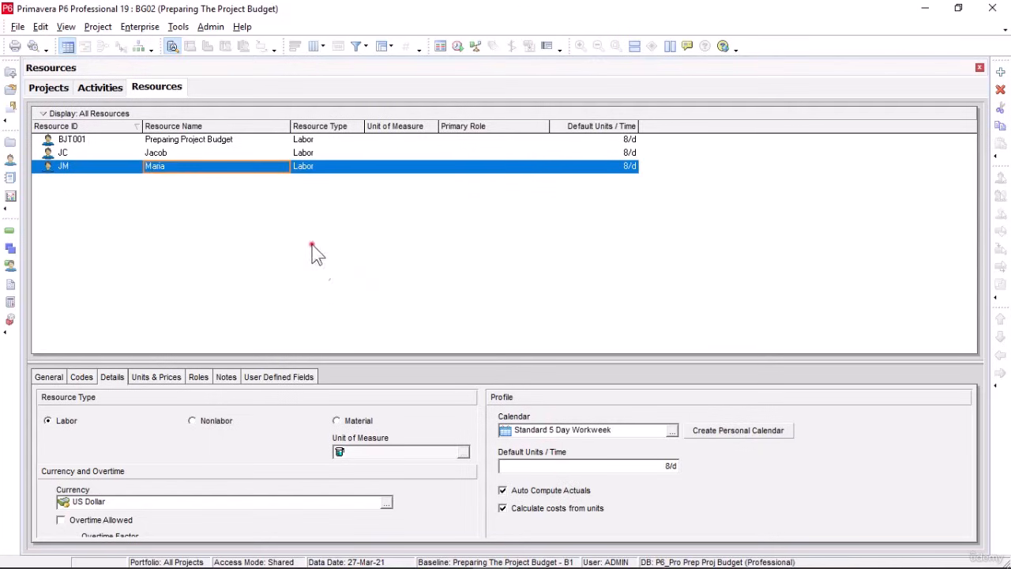
Check the default units per time of resources JC and JM, and return to the general resource details.
click(273, 152)
click(273, 165)
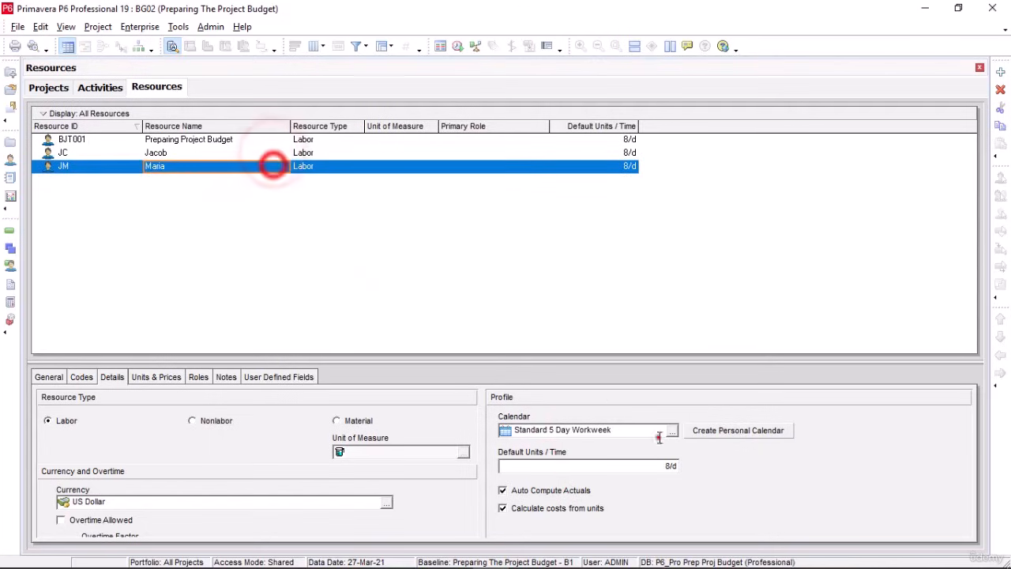
click(661, 470)
drag(661, 470, 481, 459)
click(621, 332)
click(49, 377)
click(407, 207)
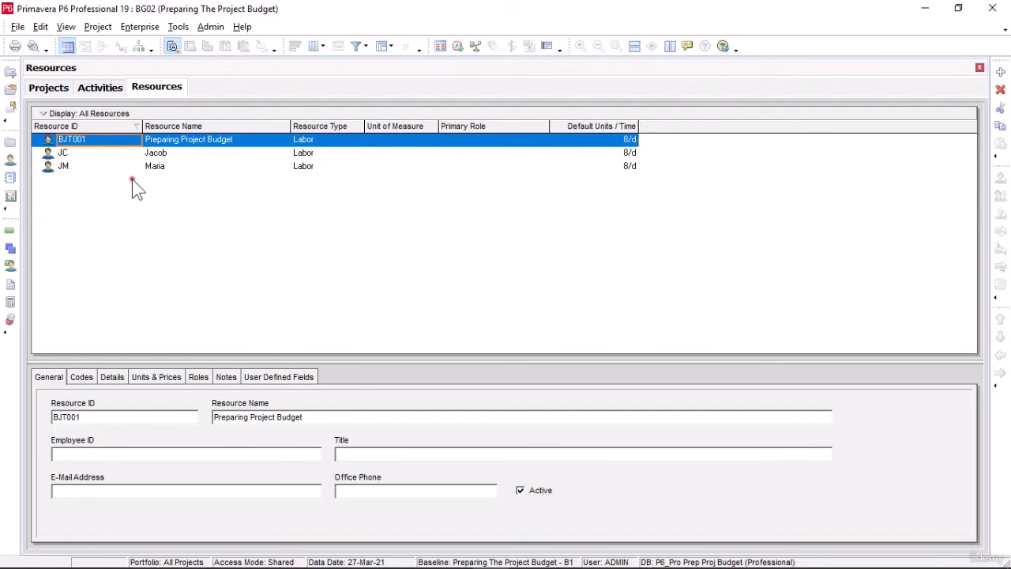
In the project's activities, assign resource JC to activity A1000 Estimate Cost-Activity1.
click(98, 28)
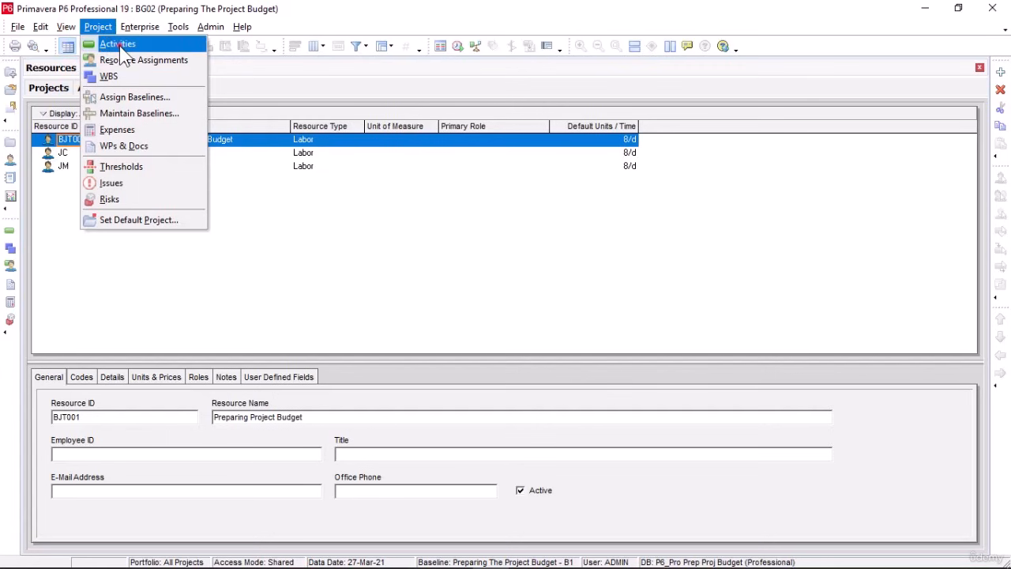
click(144, 44)
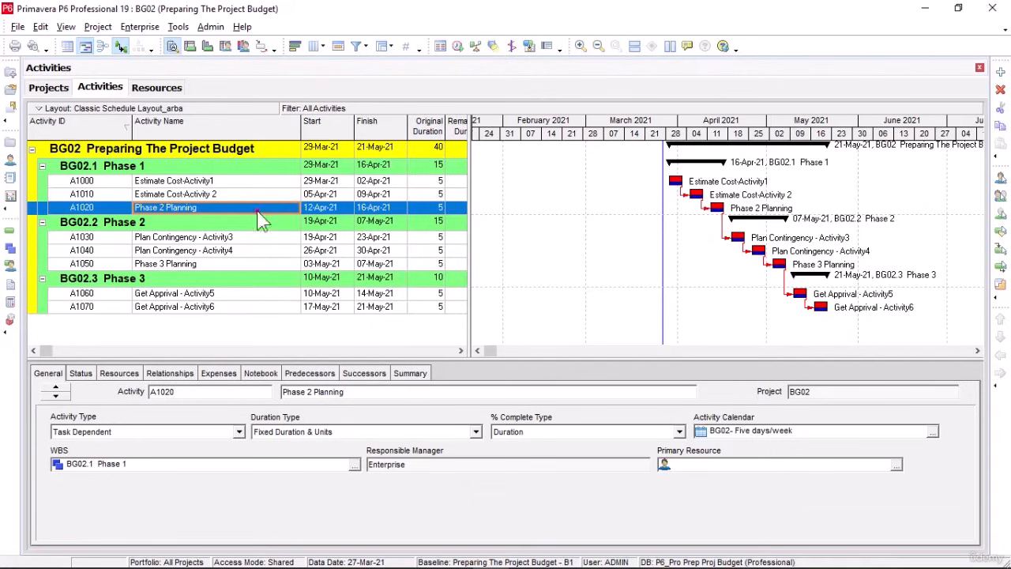
click(234, 182)
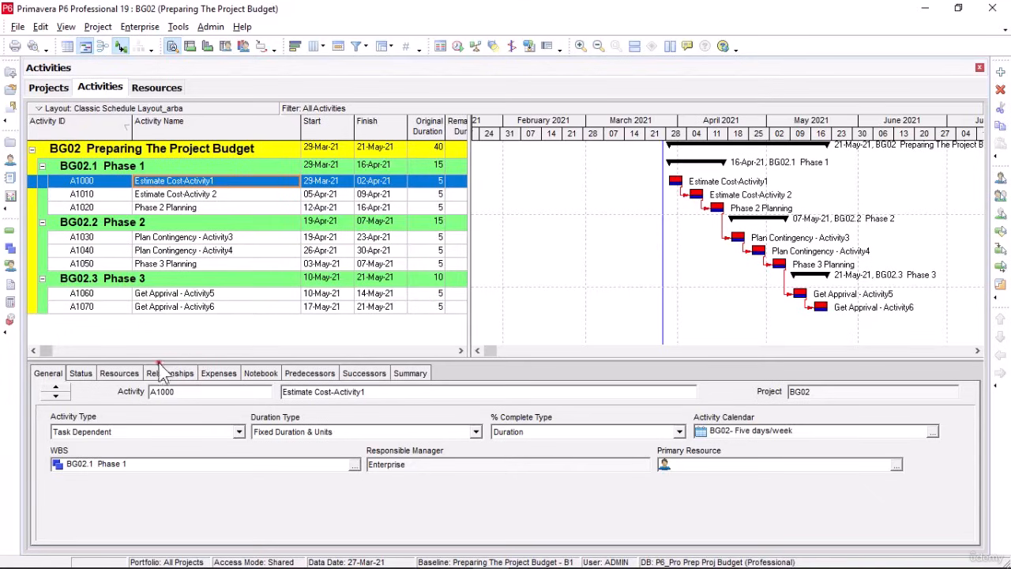
click(131, 374)
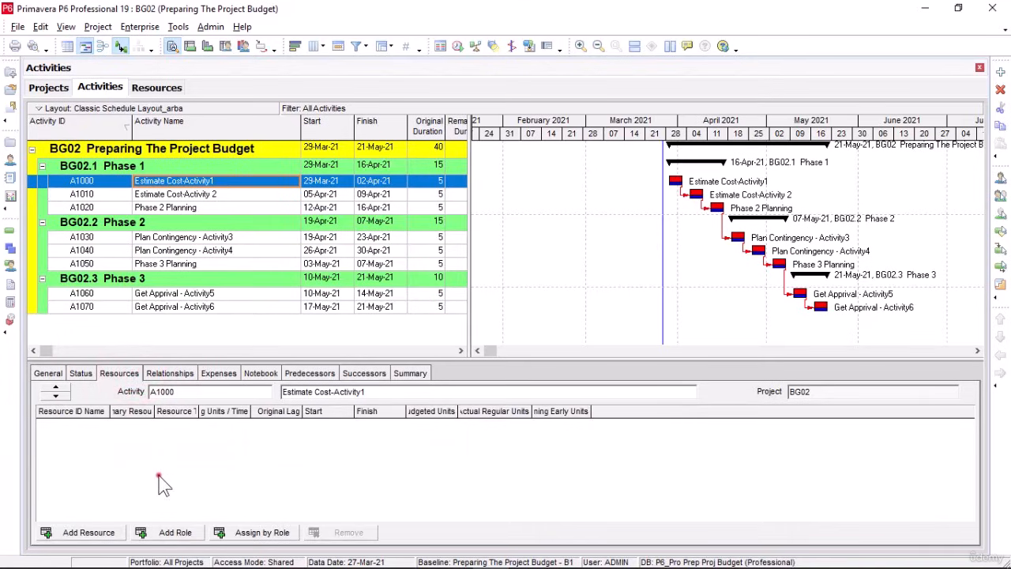
click(88, 532)
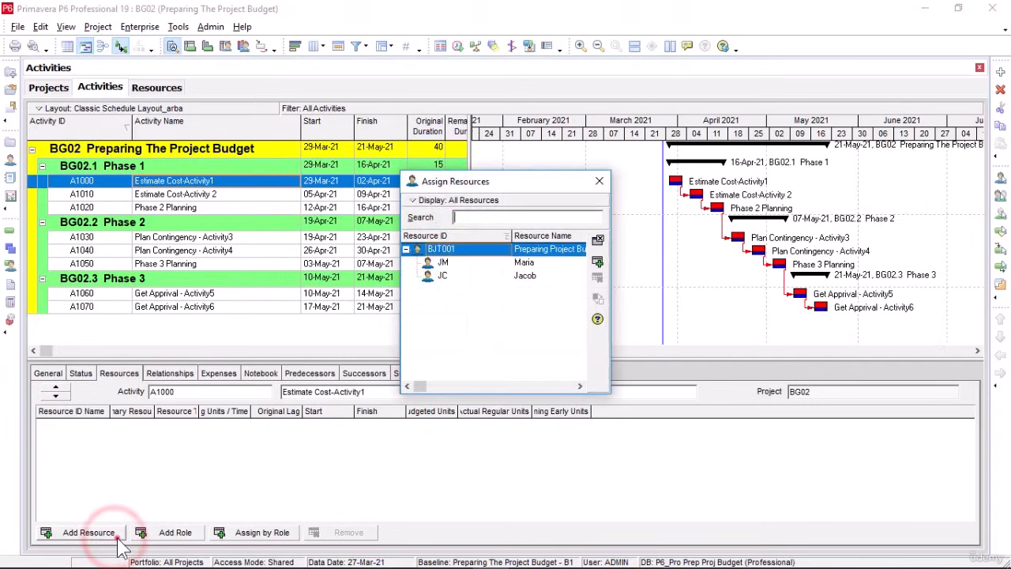
drag(611, 282, 677, 275)
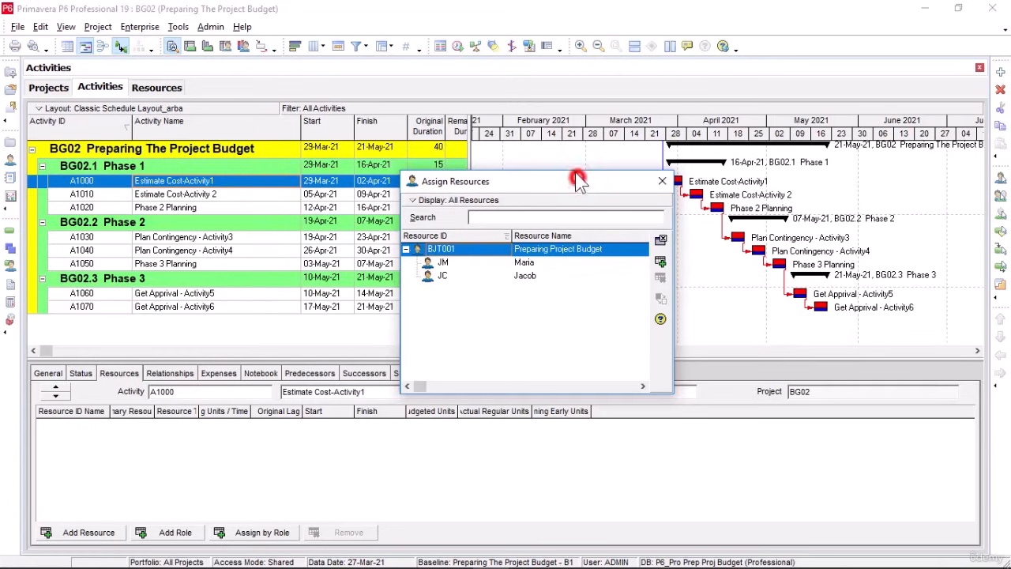
drag(589, 184, 569, 166)
click(525, 260)
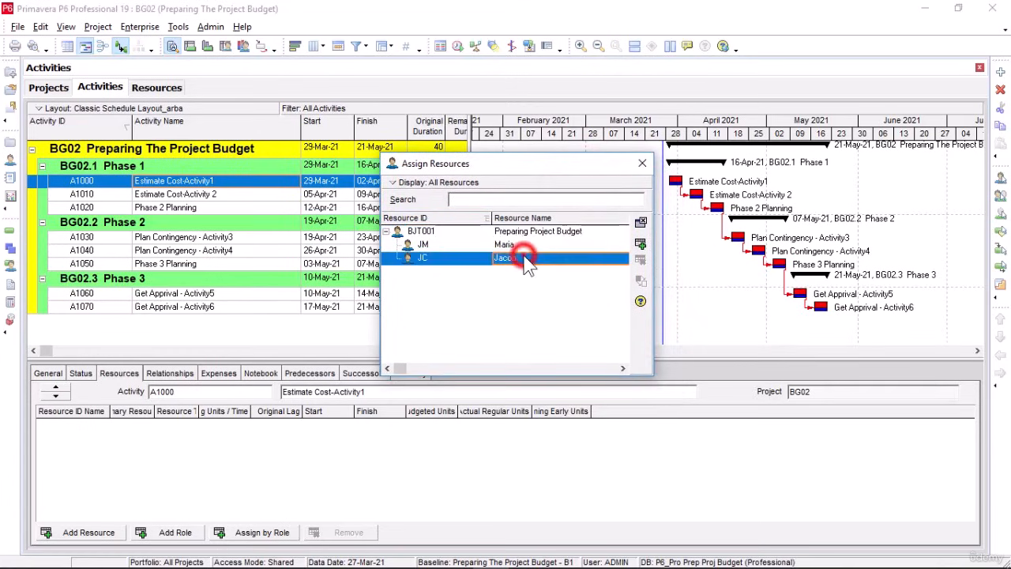
click(643, 244)
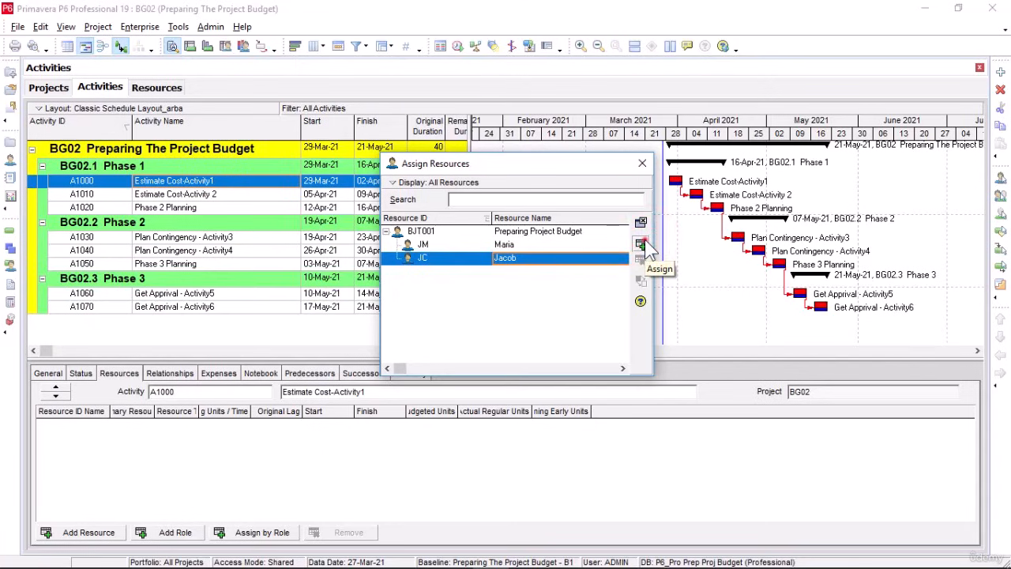
click(643, 244)
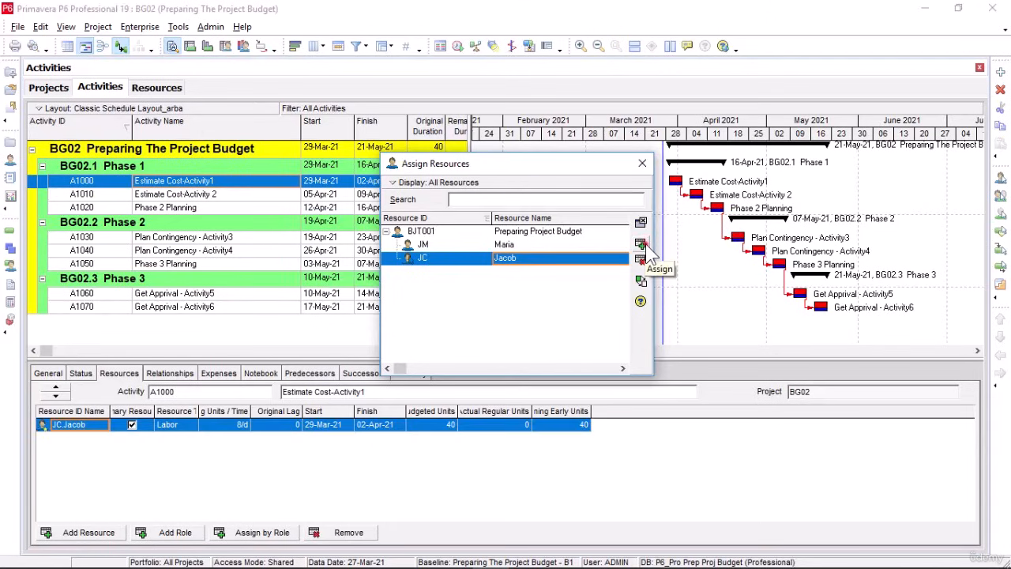
Assign resource JC to activity A1010 Estimate Cost-Activity 2.
click(223, 193)
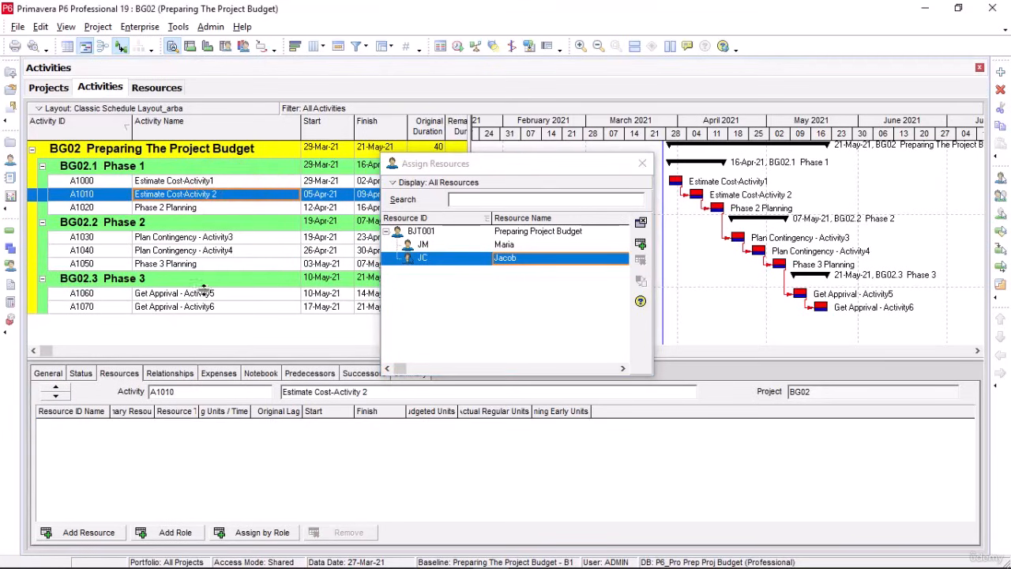
click(119, 531)
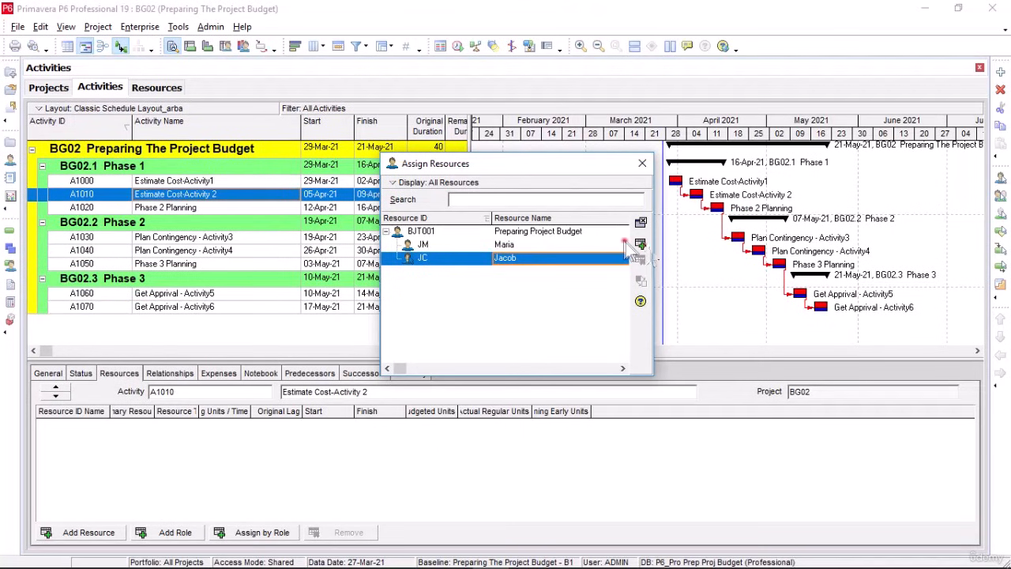
click(641, 246)
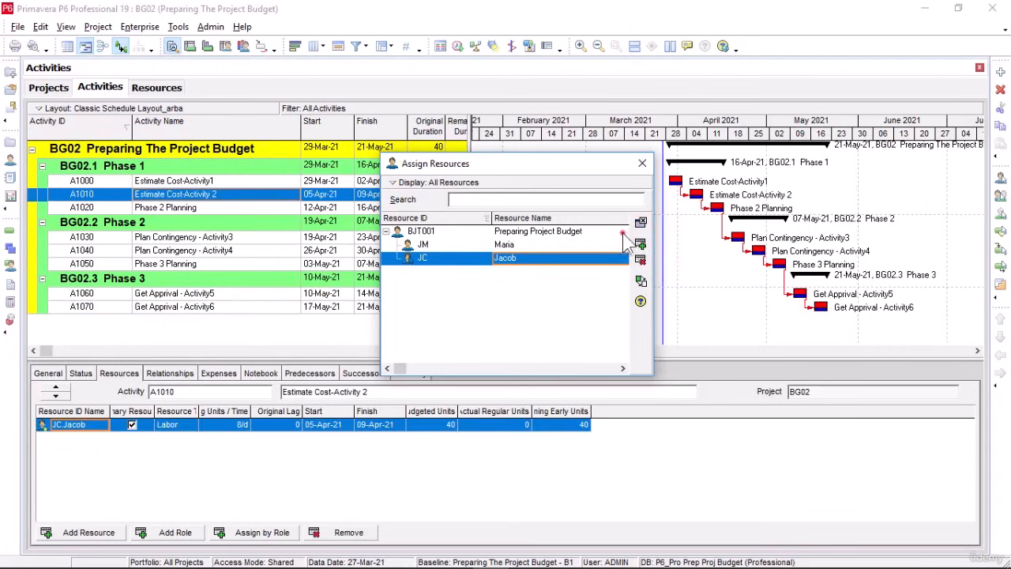
Assign resource JC to the Phase 2 activities A1030 Plan Contingency - Activity3 and A1040 Plan Contingency - Activity4.
drag(567, 164, 660, 121)
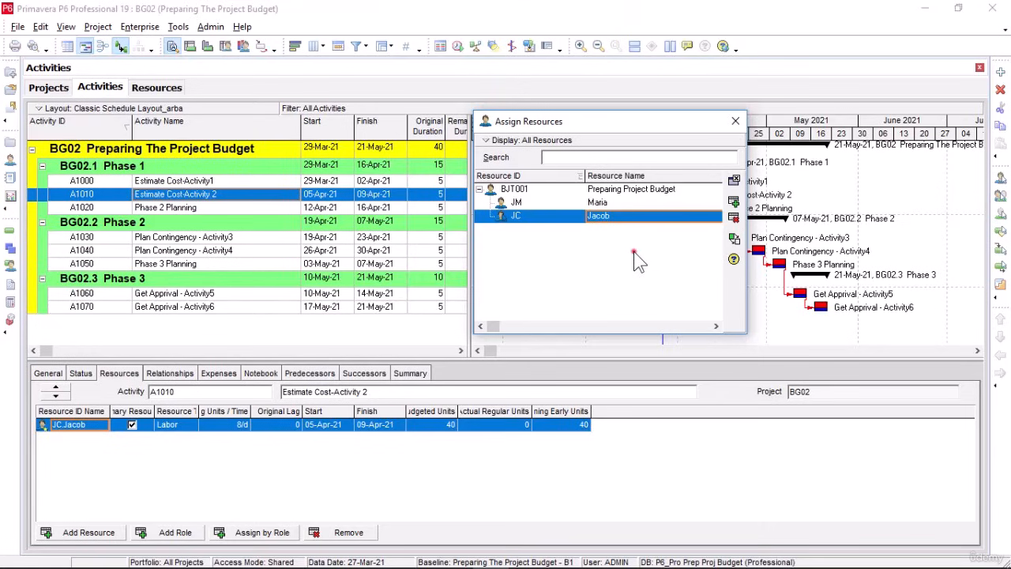
click(249, 237)
click(103, 533)
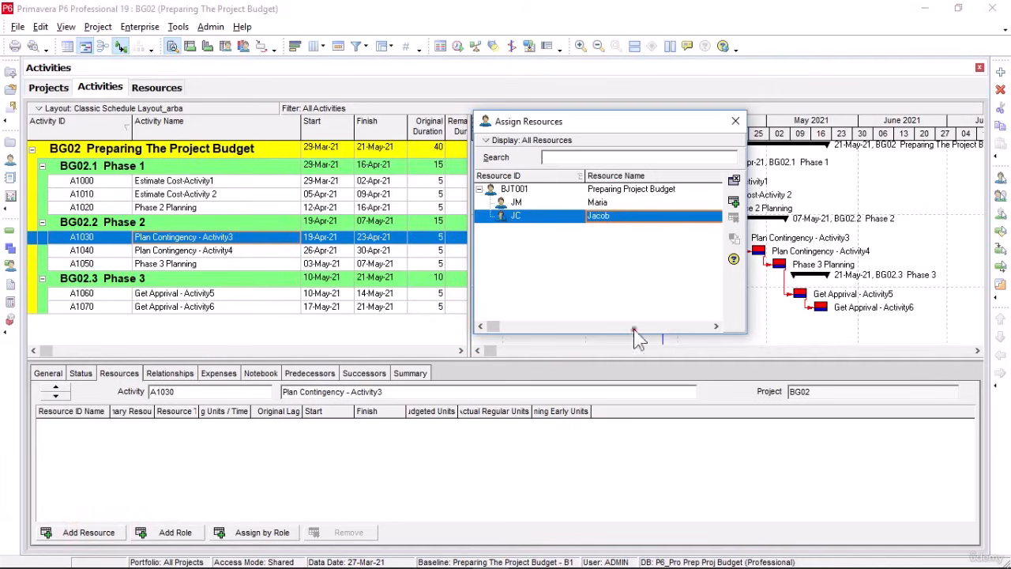
click(734, 202)
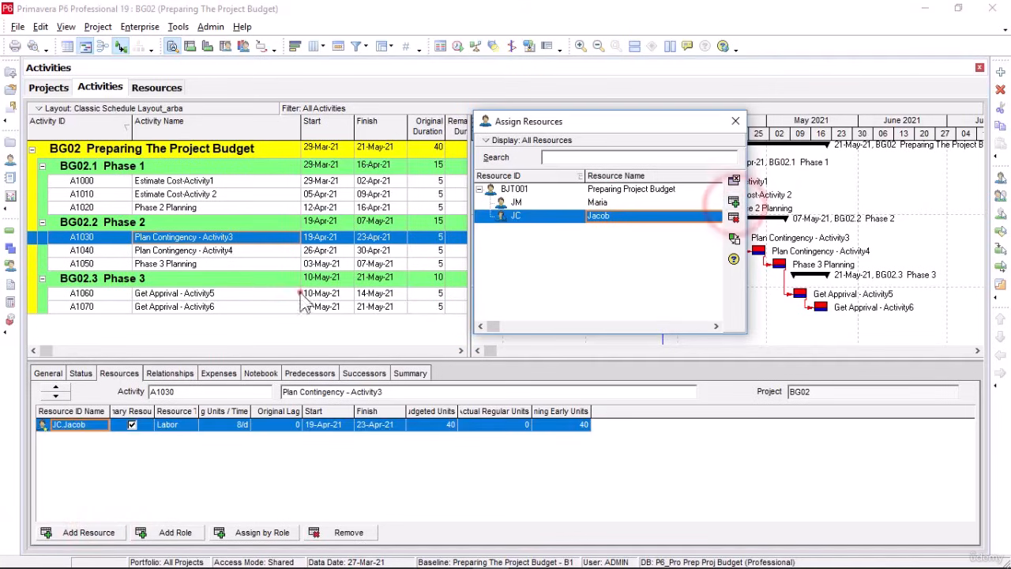
click(216, 250)
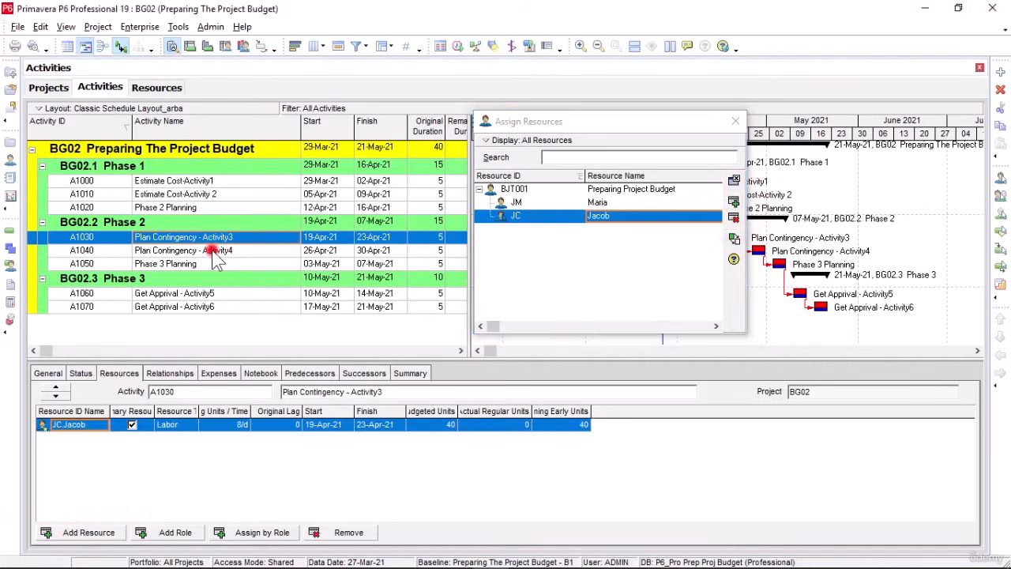
click(112, 534)
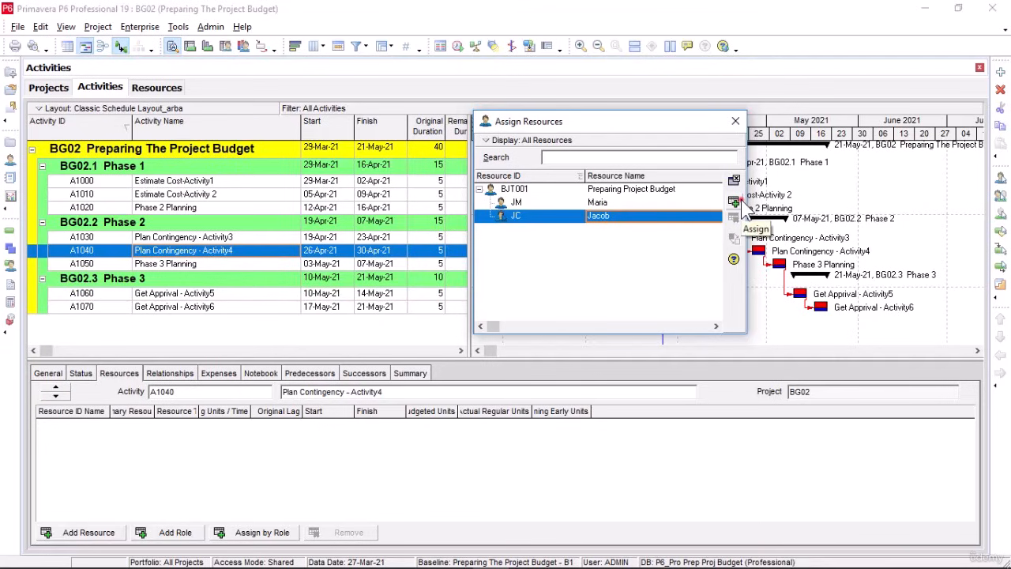
click(734, 203)
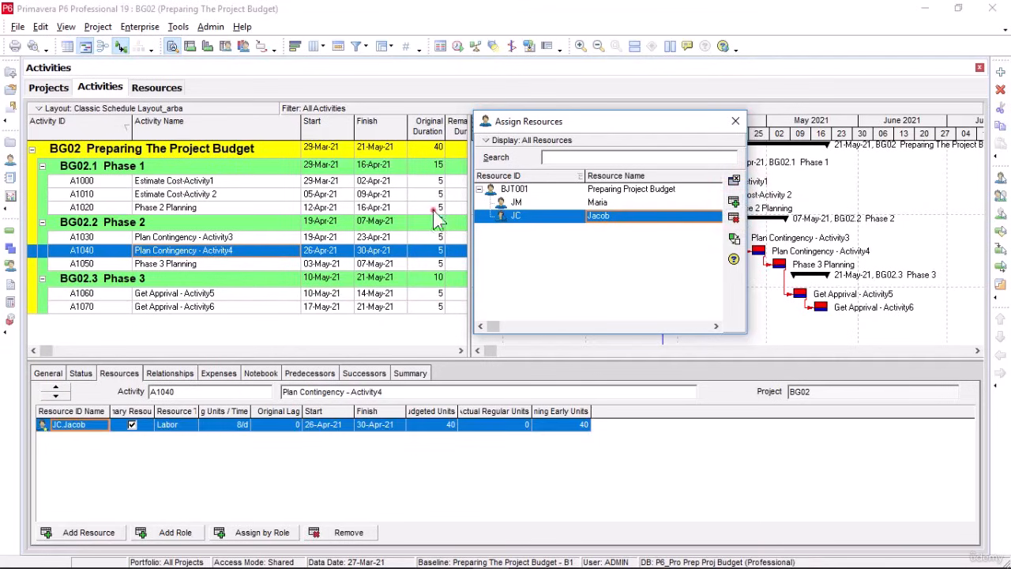
Assign resource JC to the Phase 3 activities A1060 and A1070, and close the resource assignment dialog.
click(163, 294)
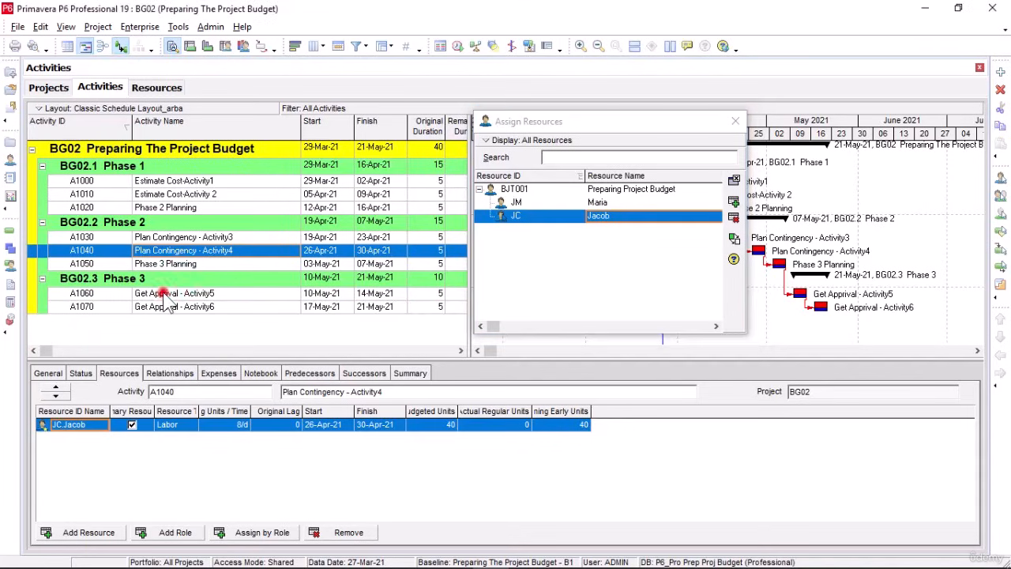
click(652, 217)
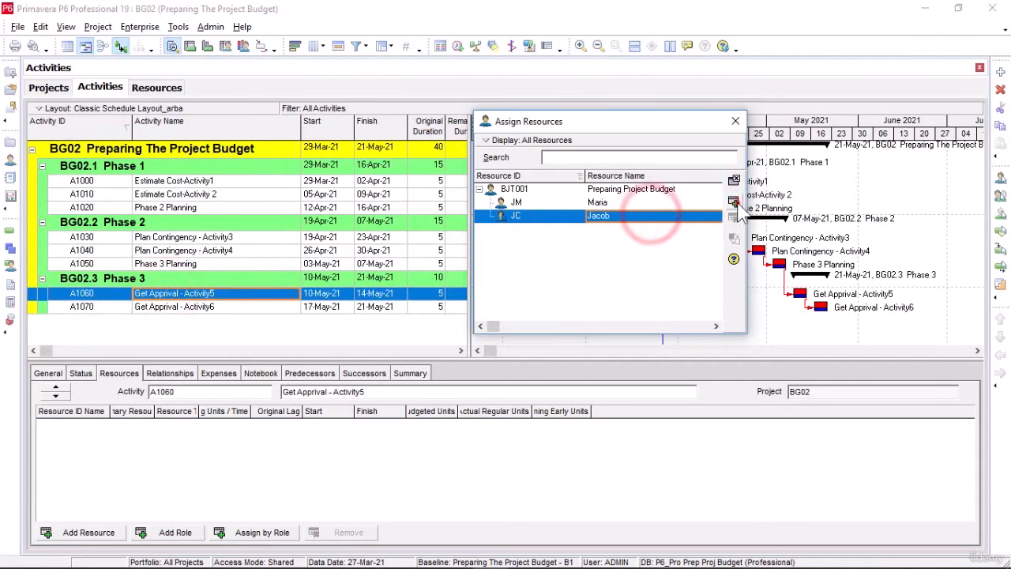
click(733, 204)
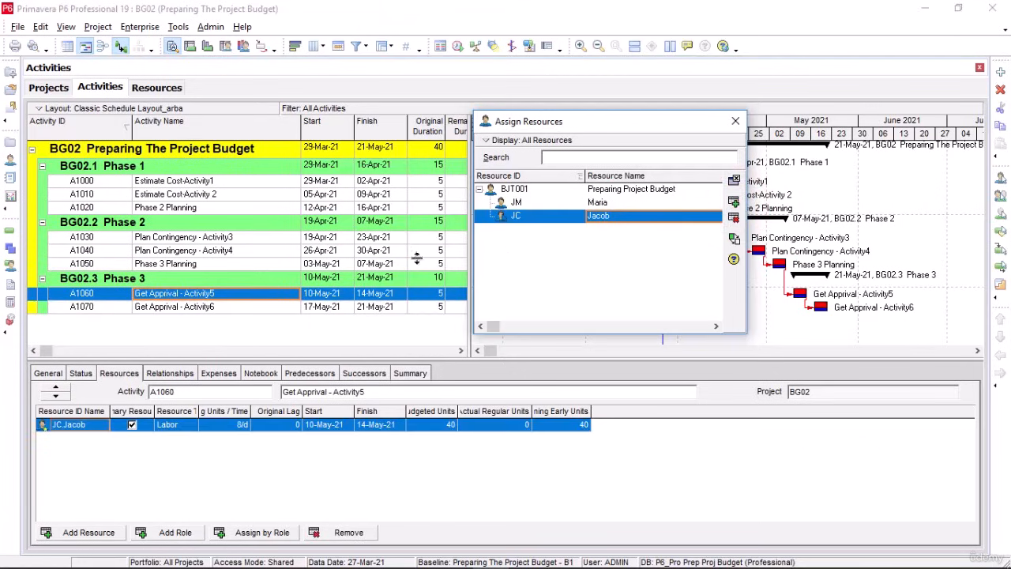
click(200, 310)
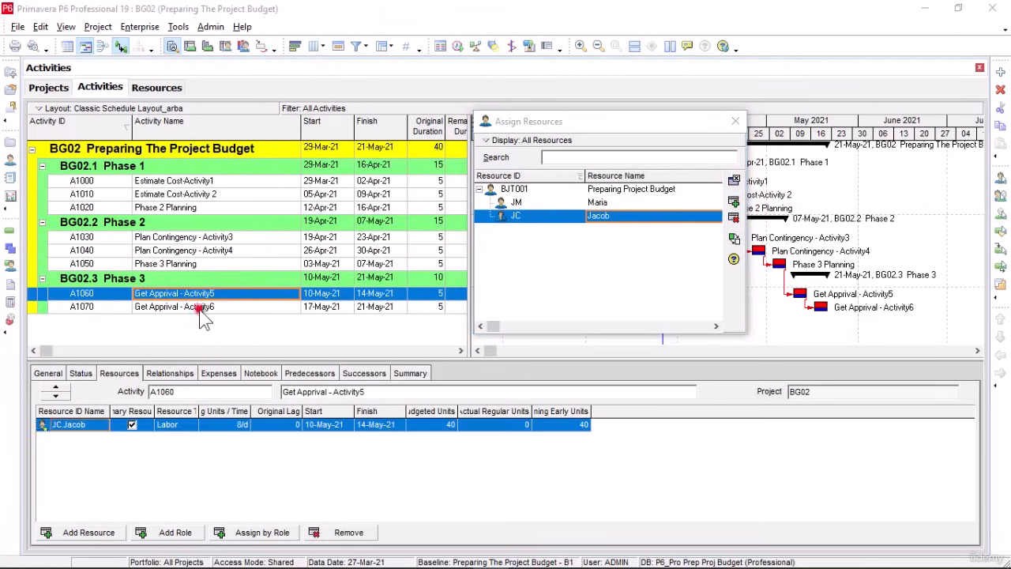
click(736, 210)
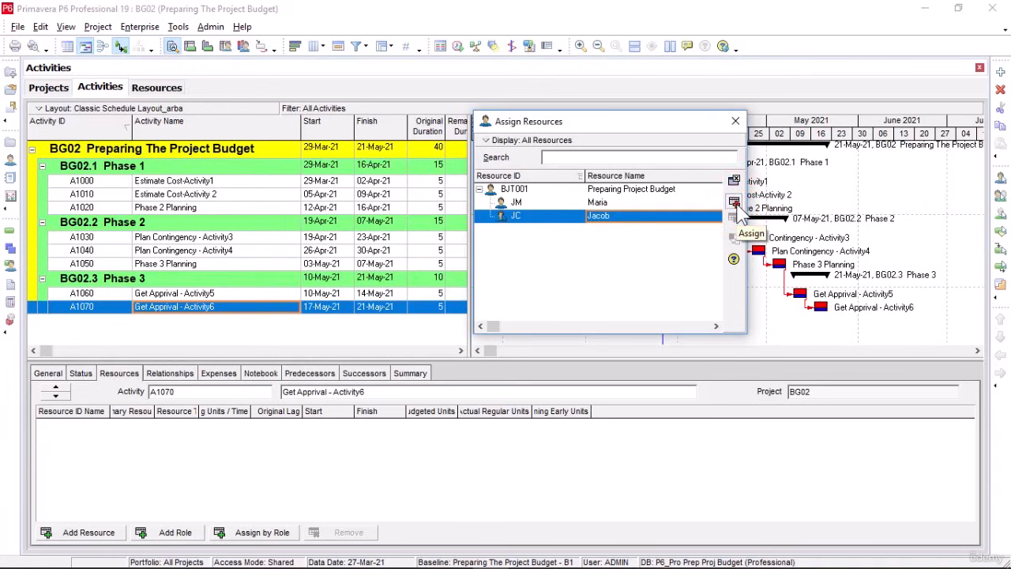
click(735, 207)
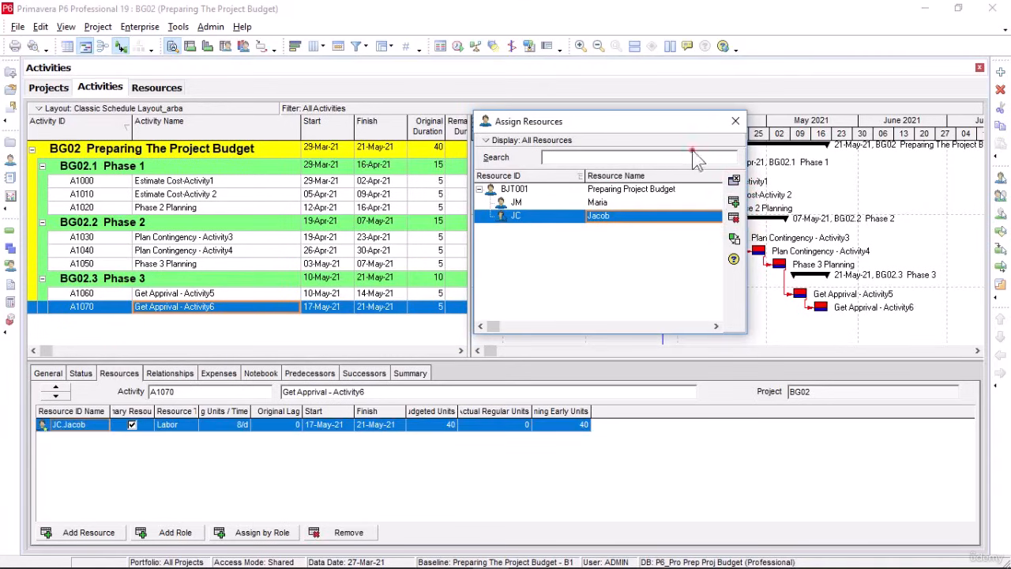
click(735, 121)
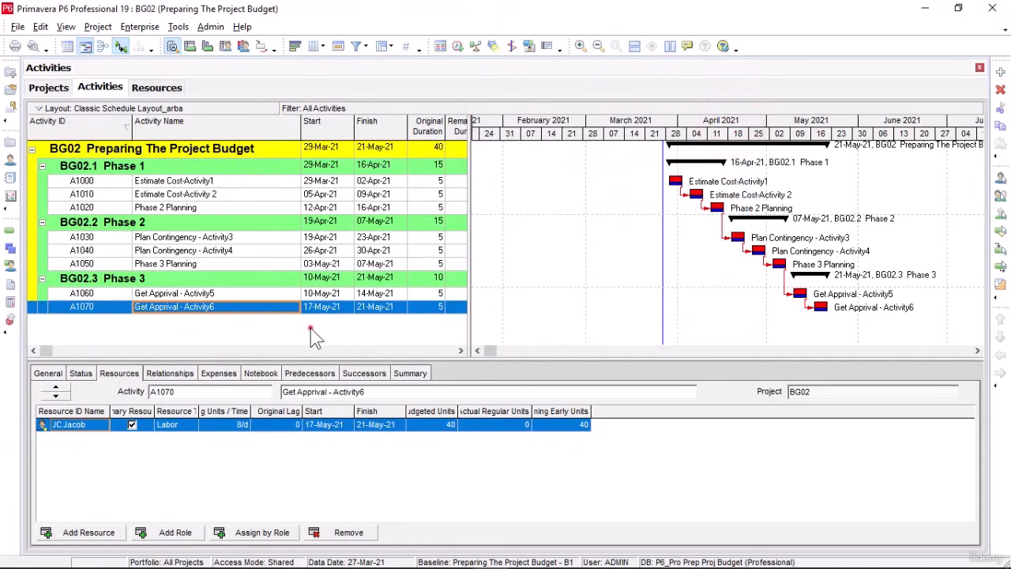
Assign resource JM to activity A1020 Phase 2 Planning.
click(220, 210)
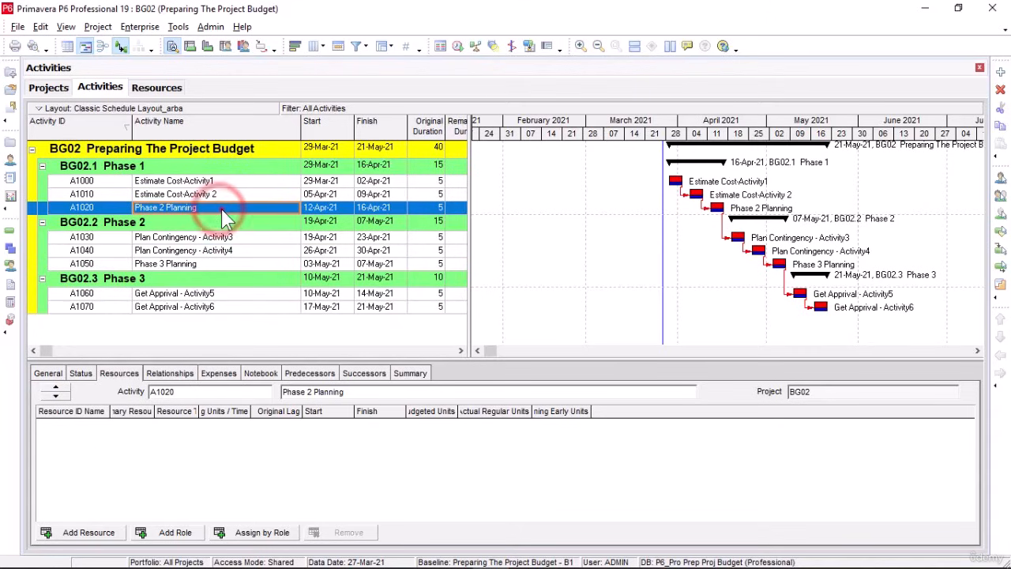
click(109, 539)
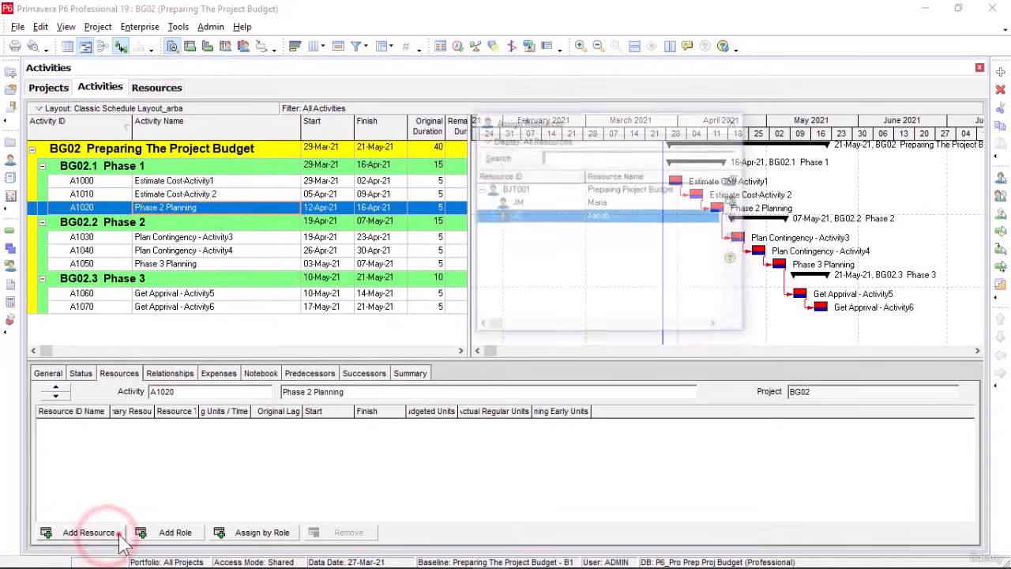
drag(655, 127, 692, 126)
click(701, 203)
click(771, 201)
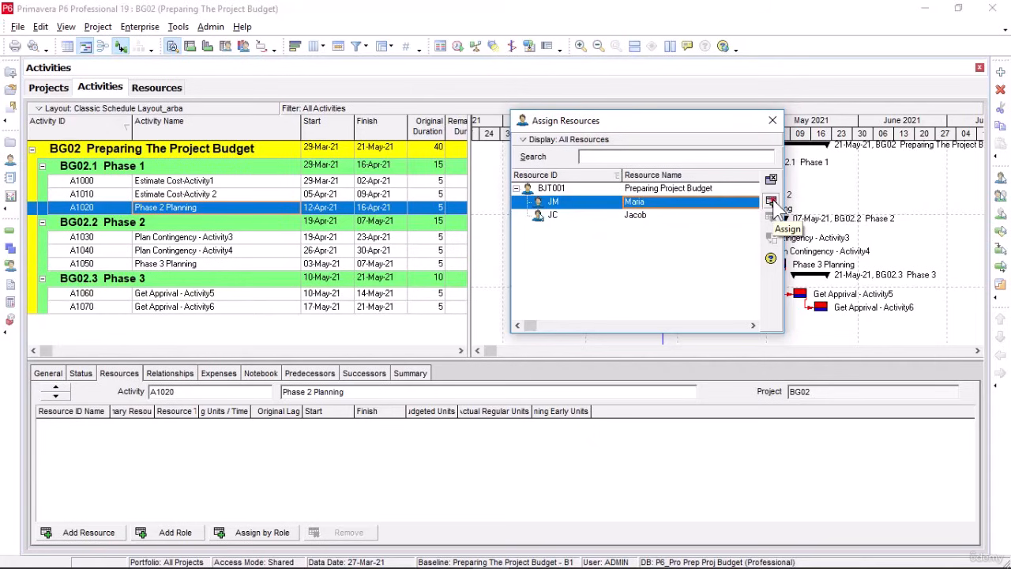
click(771, 203)
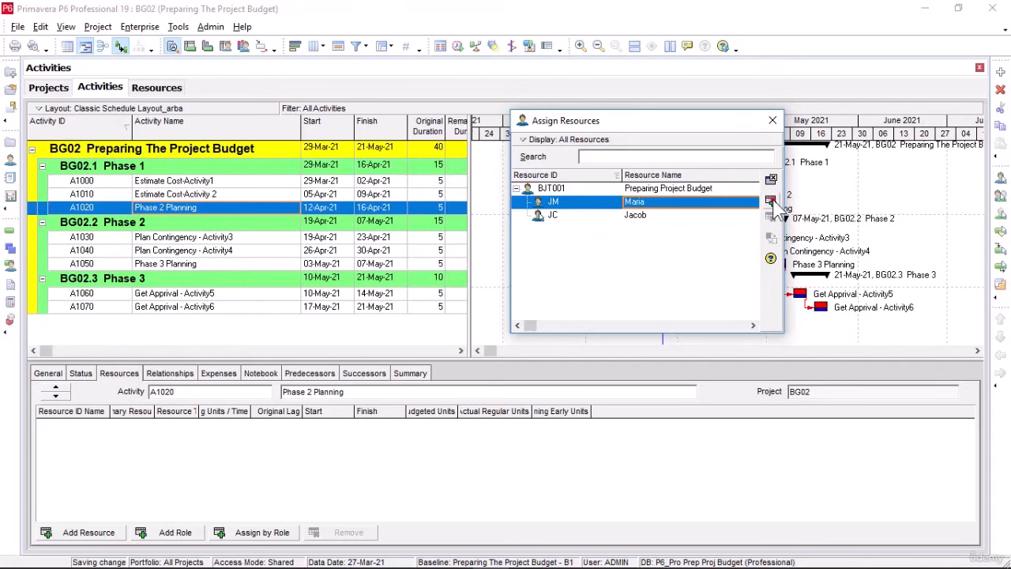
click(676, 286)
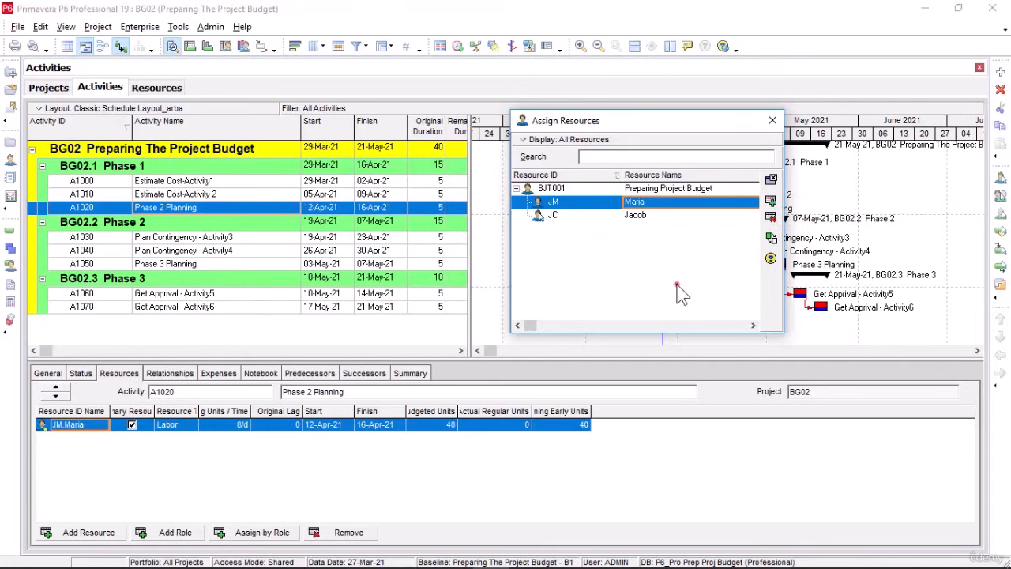
Assign resource JM to activity A1050 Phase 3 Planning and close the resource assignment dialog.
click(218, 265)
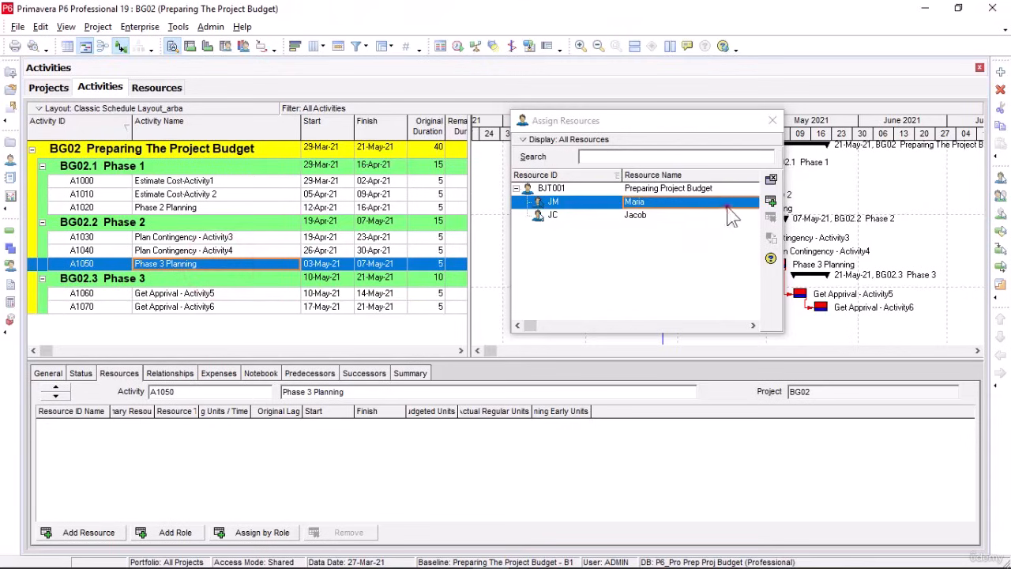
click(655, 204)
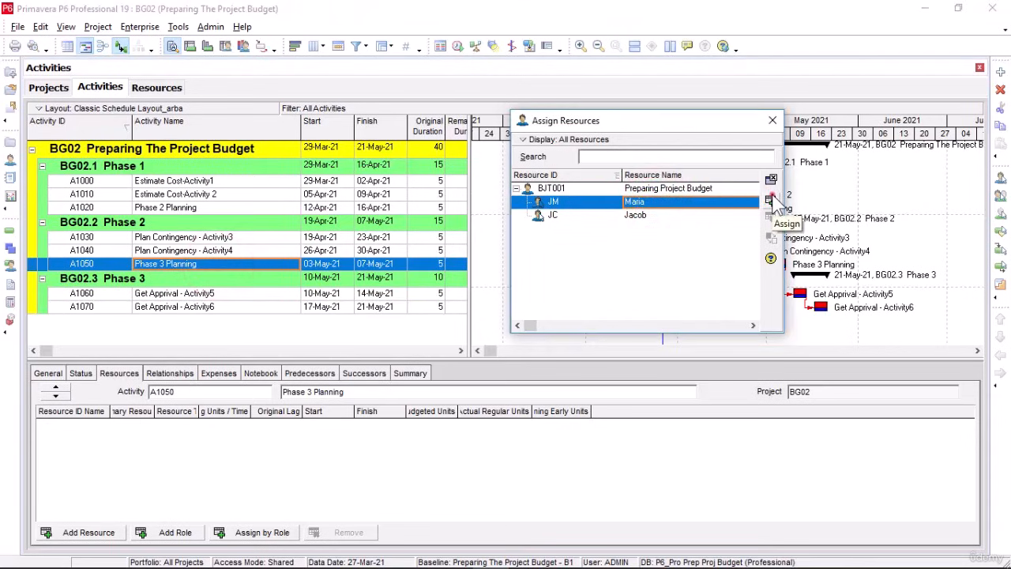
click(771, 200)
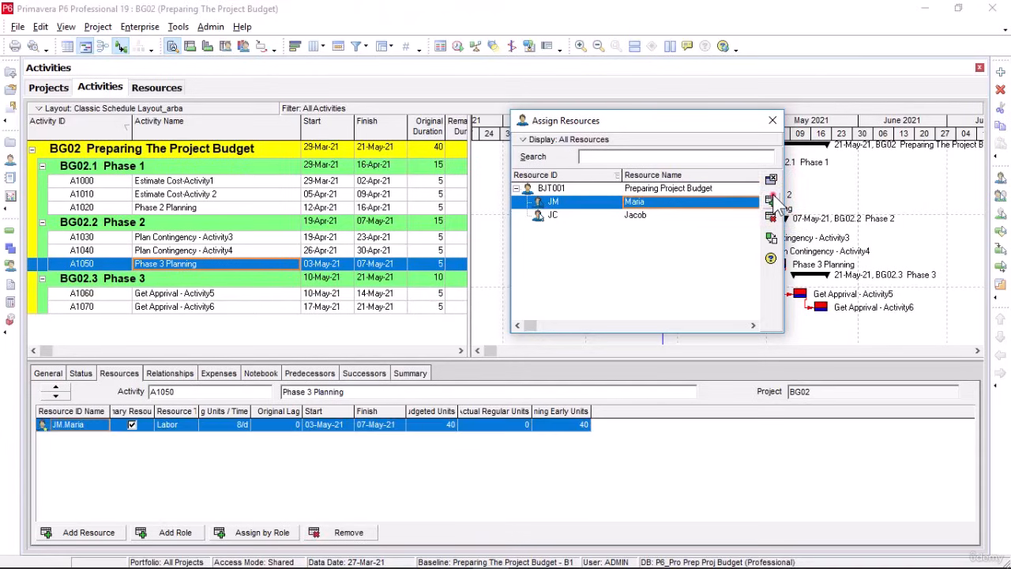
click(771, 123)
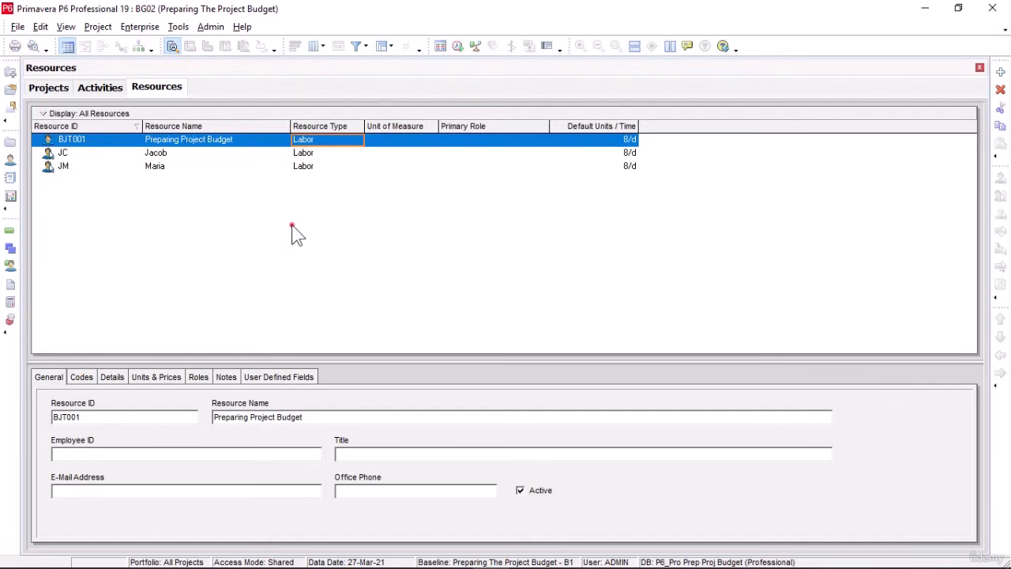
Return from the resources list to the project's activities.
click(108, 33)
click(118, 43)
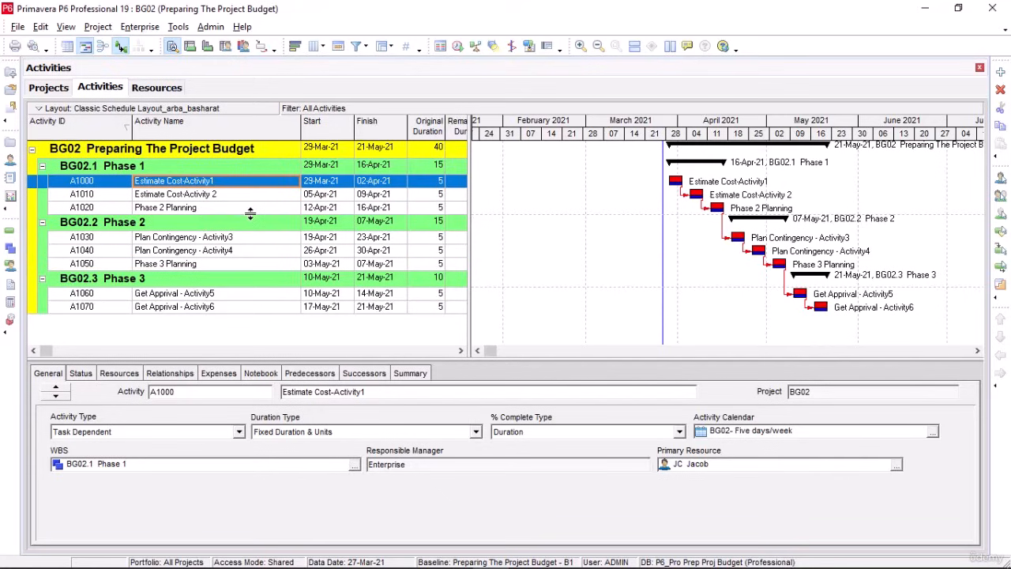
Add two new expense items to activity A1020 Phase 2 Planning.
click(257, 210)
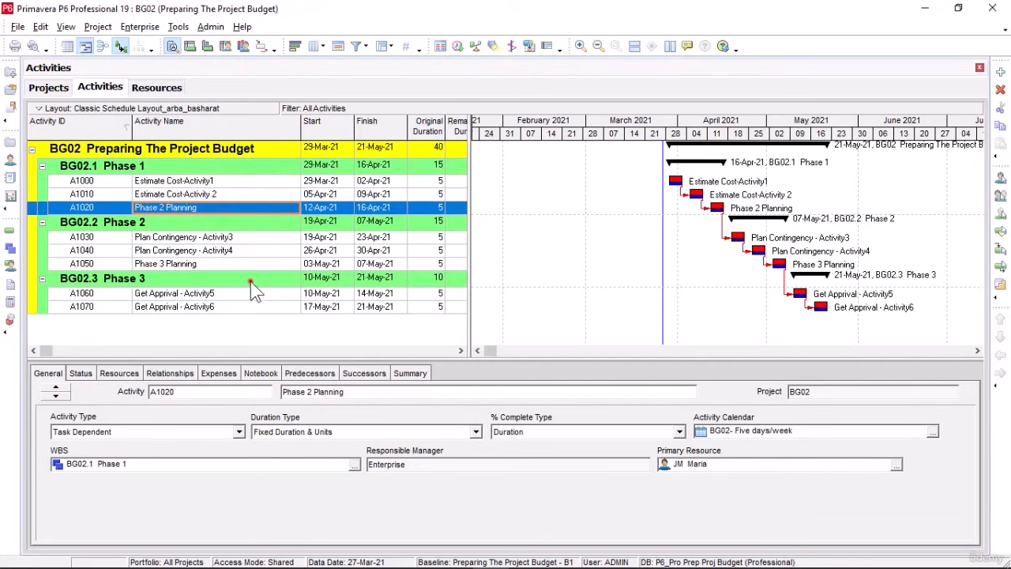
click(234, 372)
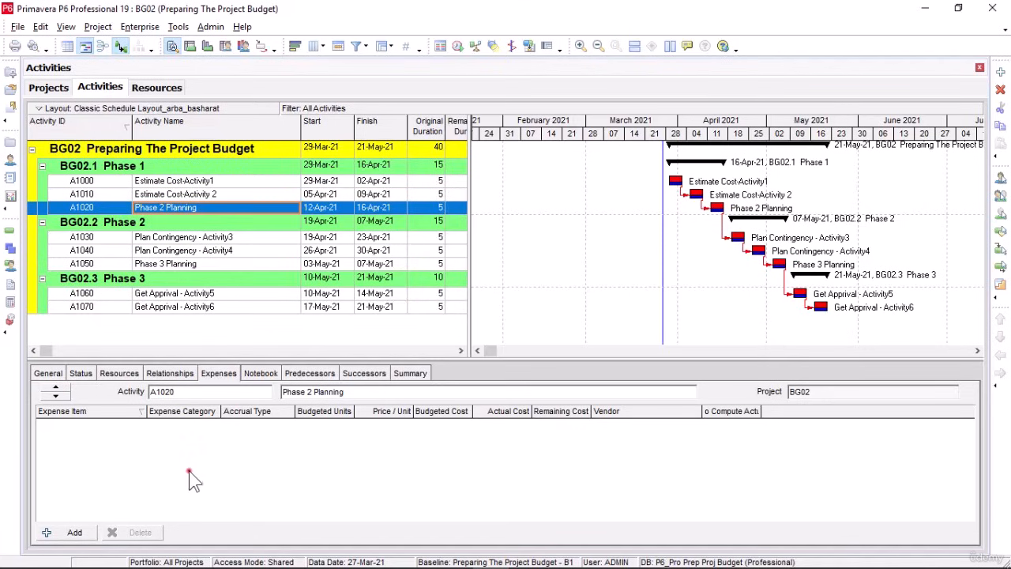
click(89, 531)
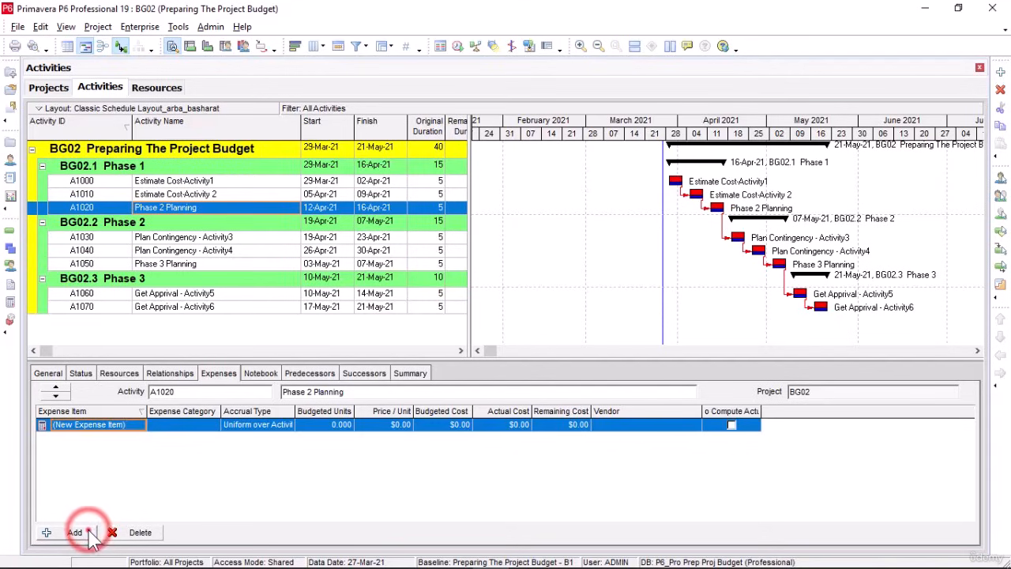
click(90, 532)
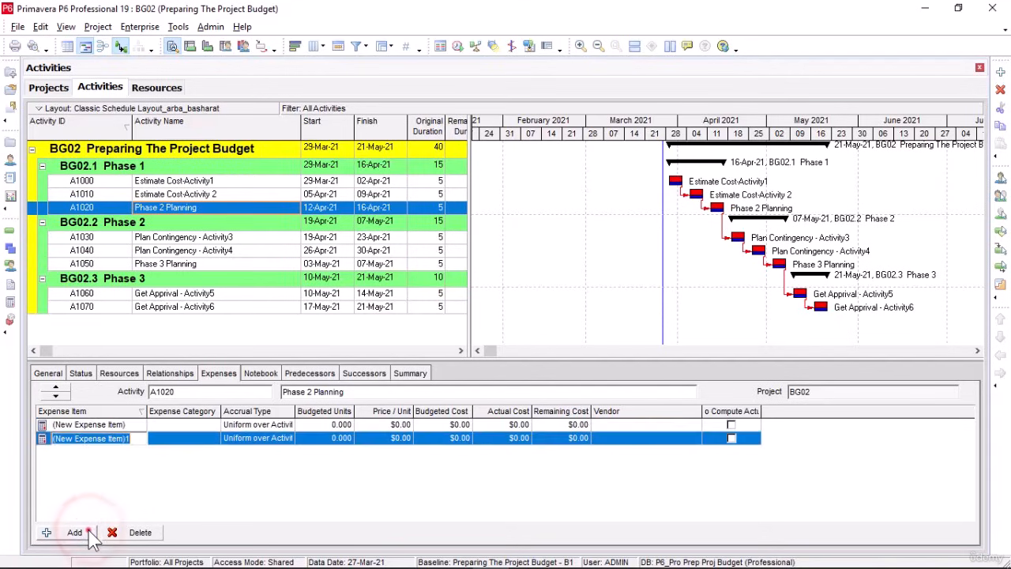
Name activity A1020's two expense items Boarding & lodging and Car Rental Expenses.
click(132, 426)
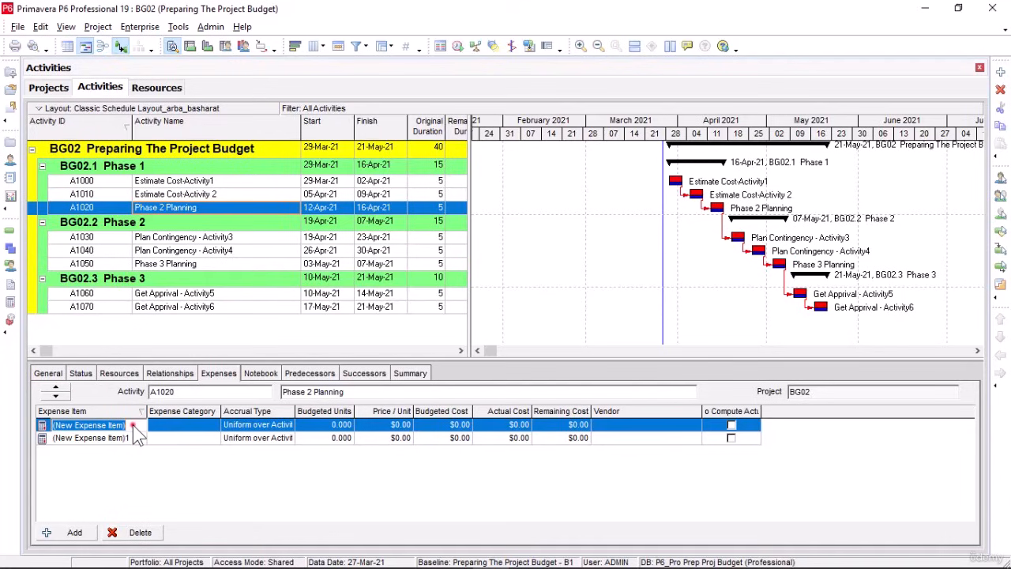
text(Boarding & lodging)
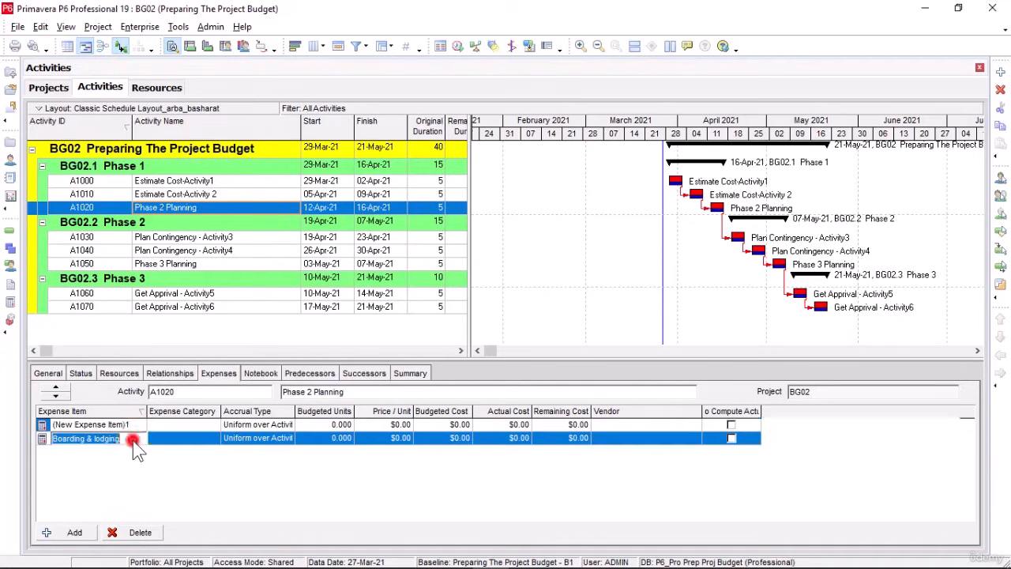
click(133, 439)
click(136, 425)
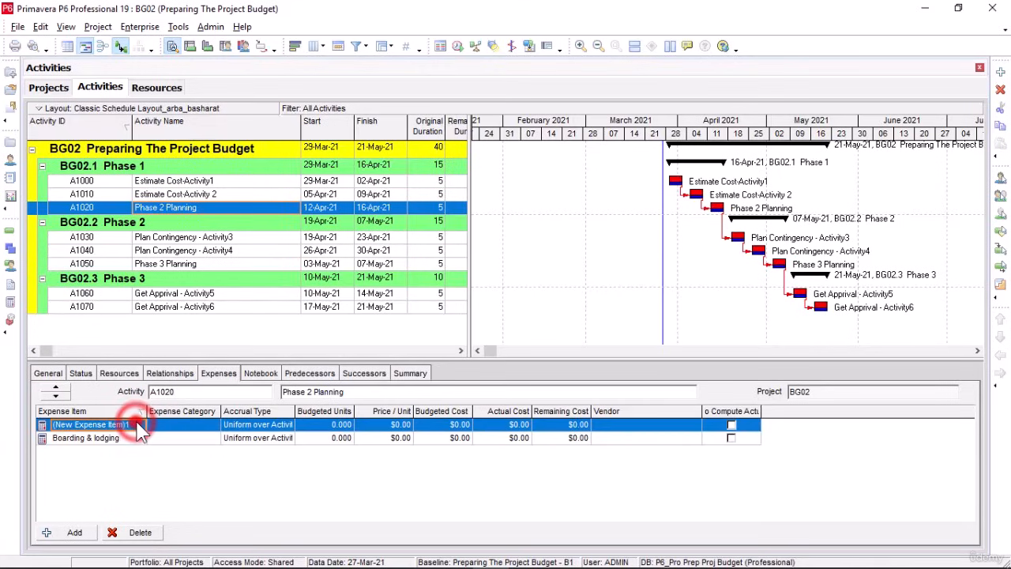
text(Car)
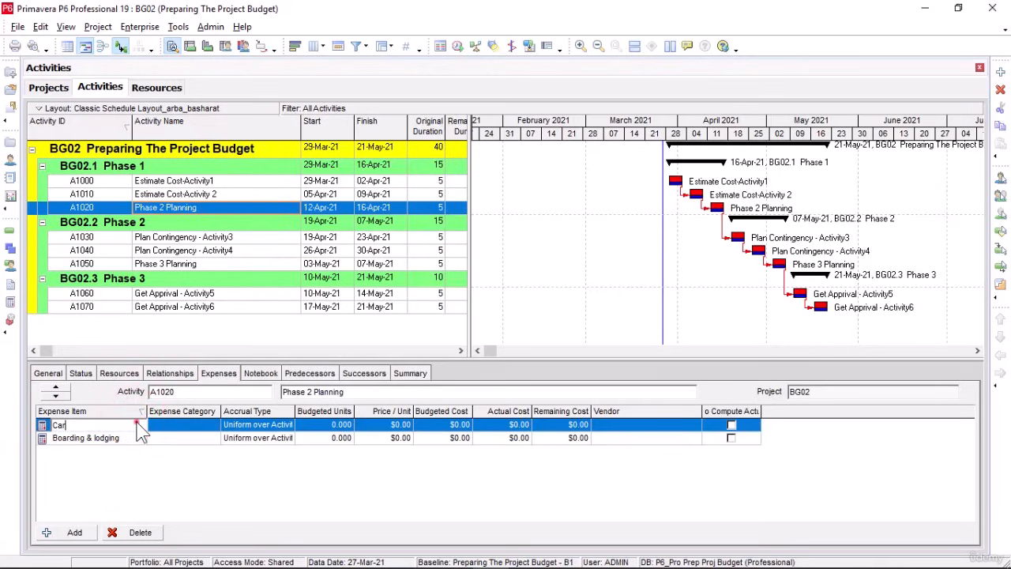
text( Rental Expenses)
click(355, 490)
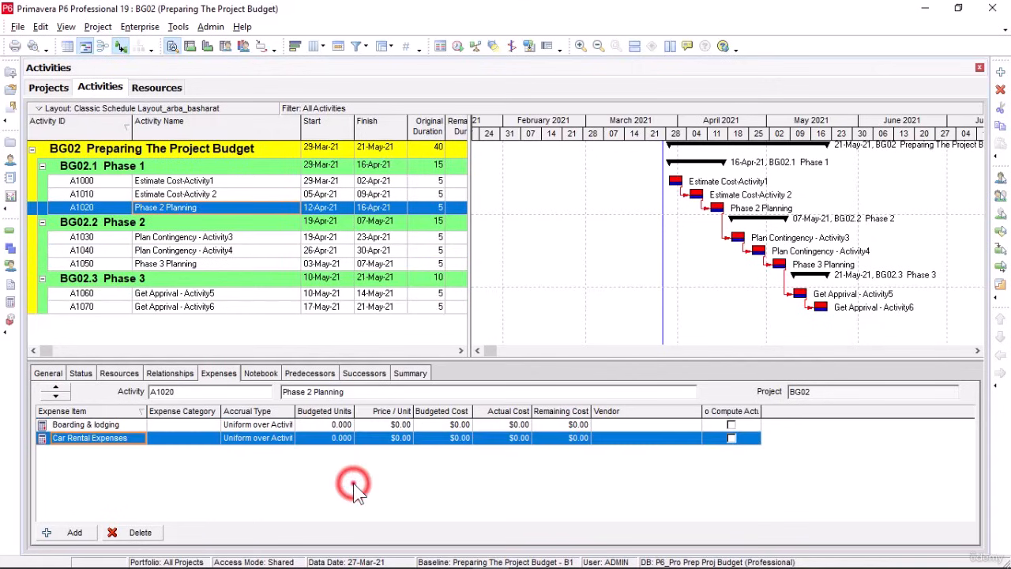
Set the budgeted cost to $2,000 for Boarding & lodging and $1,000 for Car Rental Expenses.
click(466, 439)
click(462, 425)
click(462, 425)
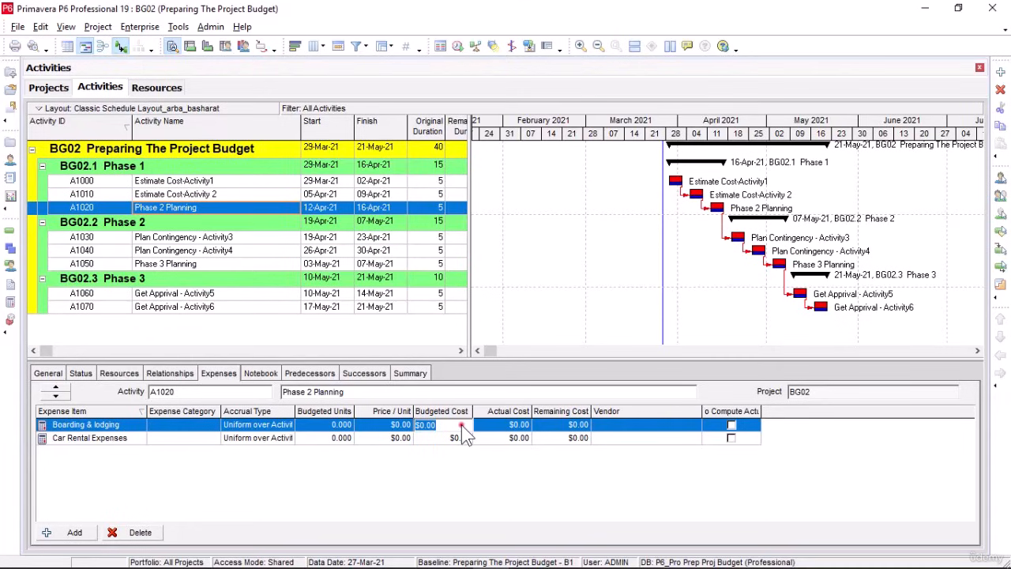
text(2000)
click(457, 437)
click(452, 438)
text(1)
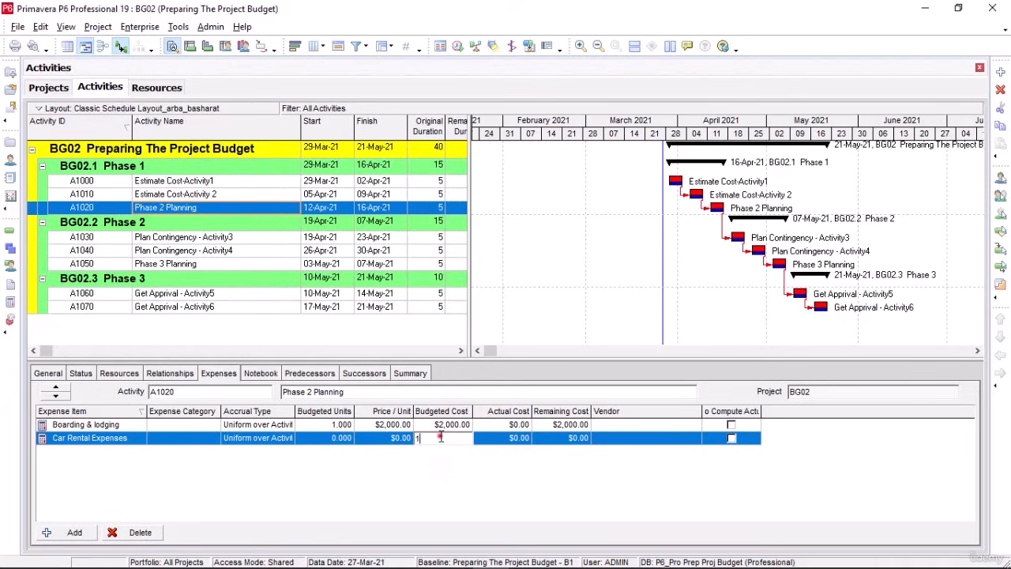
text(,00000)
click(505, 480)
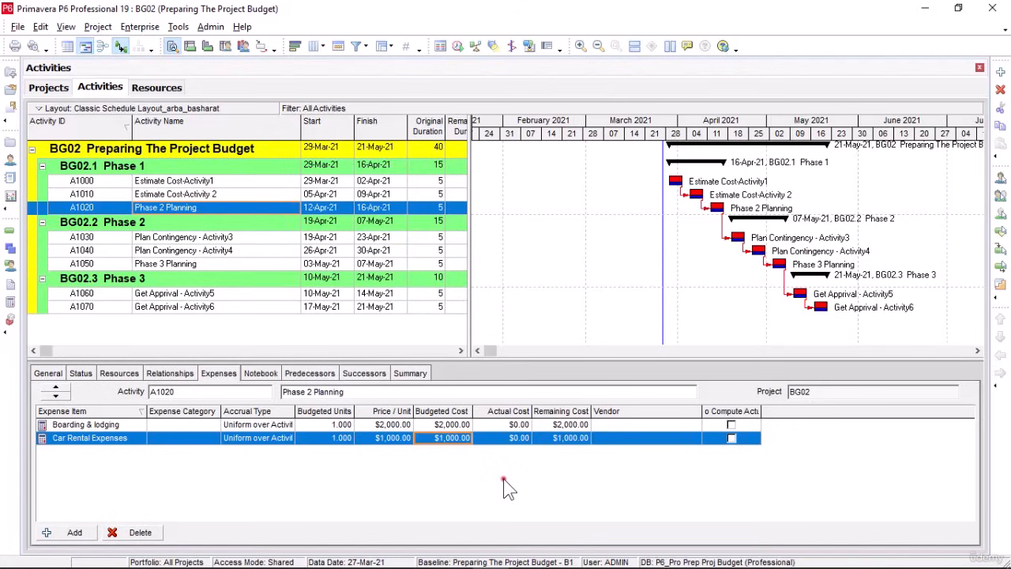
Set the actual cost to $1,500 for Boarding & lodging and $700 for Car Rental Expenses, and open the activity's summary.
click(522, 425)
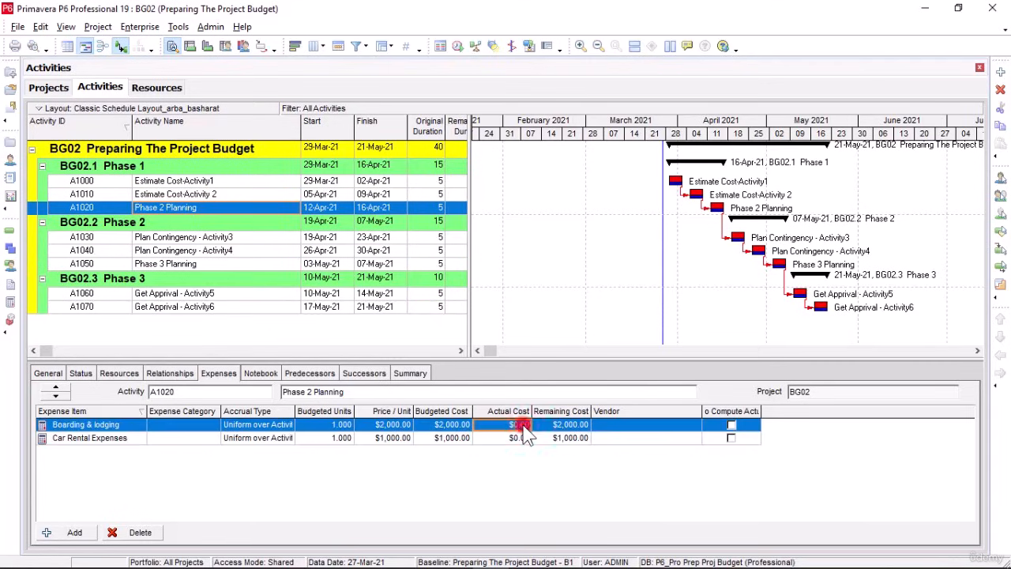
text(1500)
click(545, 487)
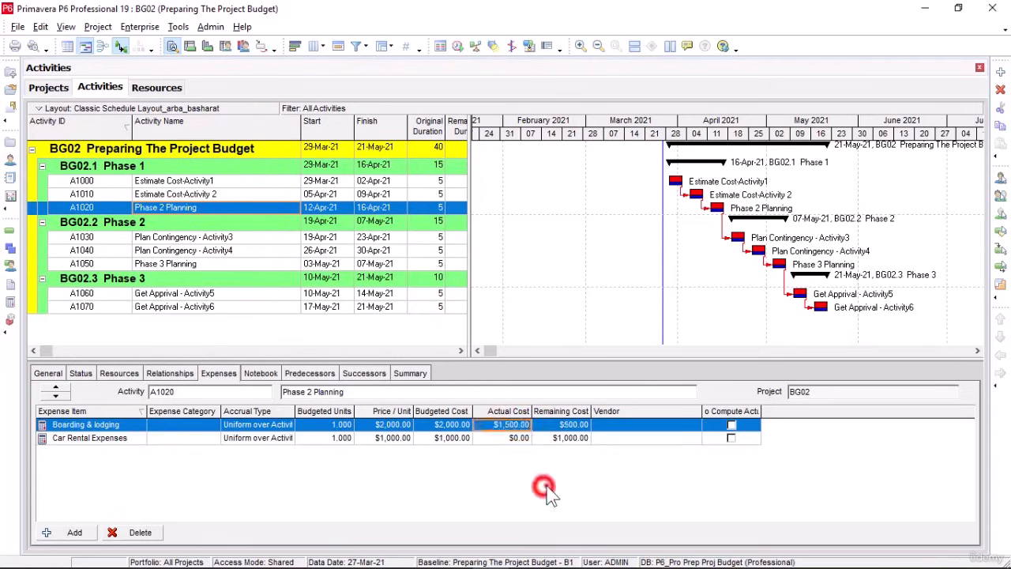
click(515, 438)
text(700)
key(Return)
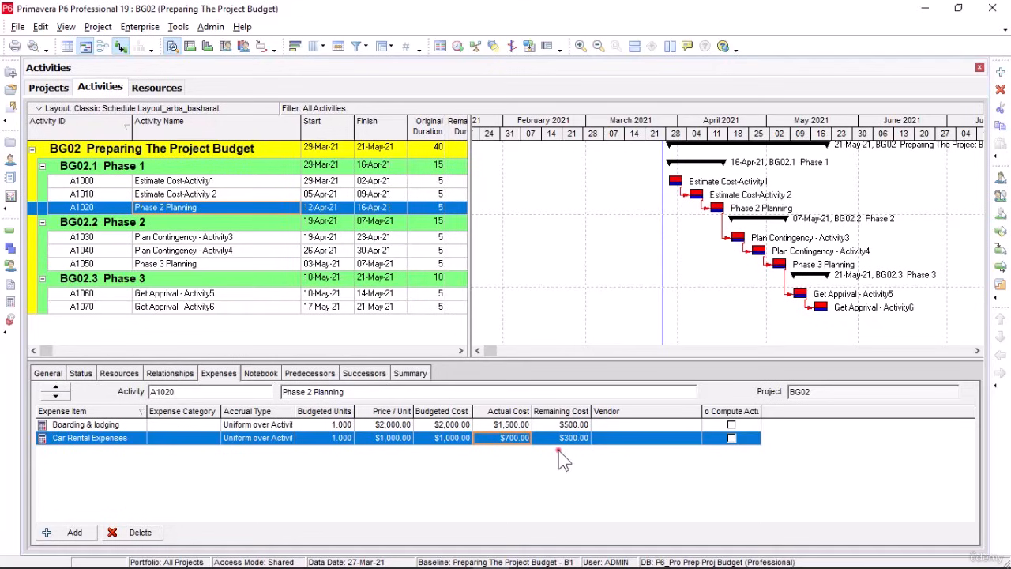
click(407, 373)
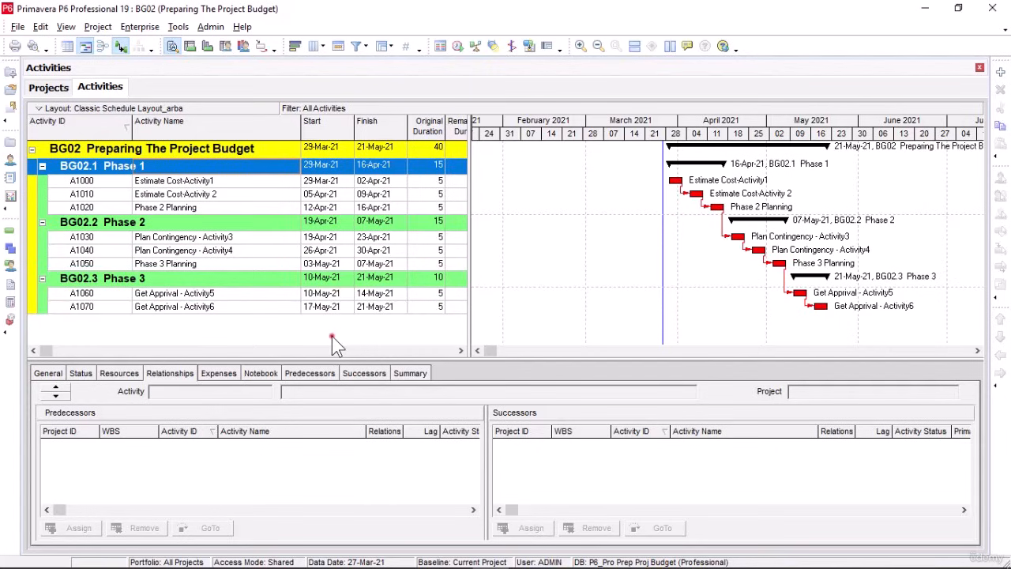
Add a new baseline to the project by saving a copy of the current project.
click(98, 27)
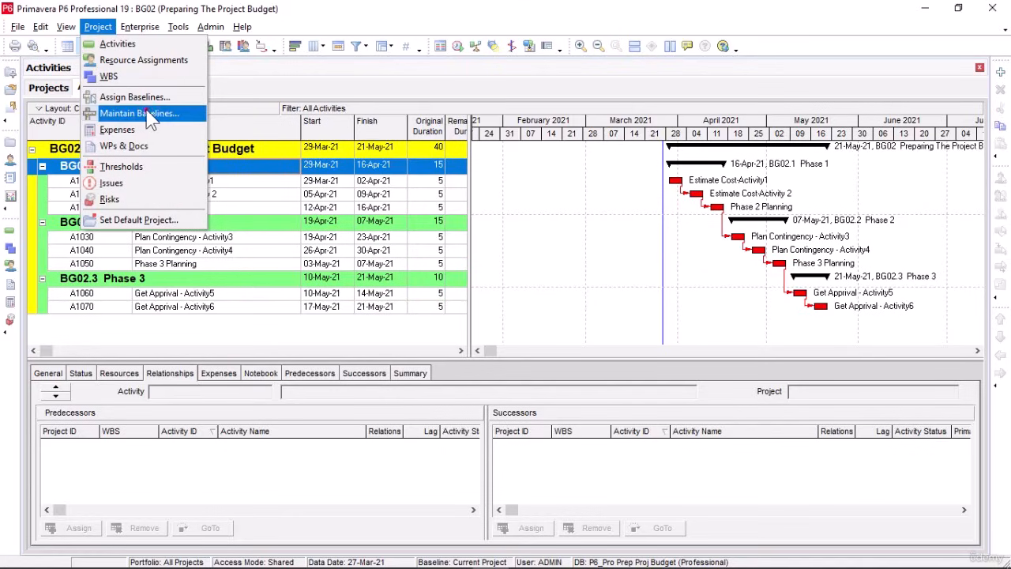
click(187, 114)
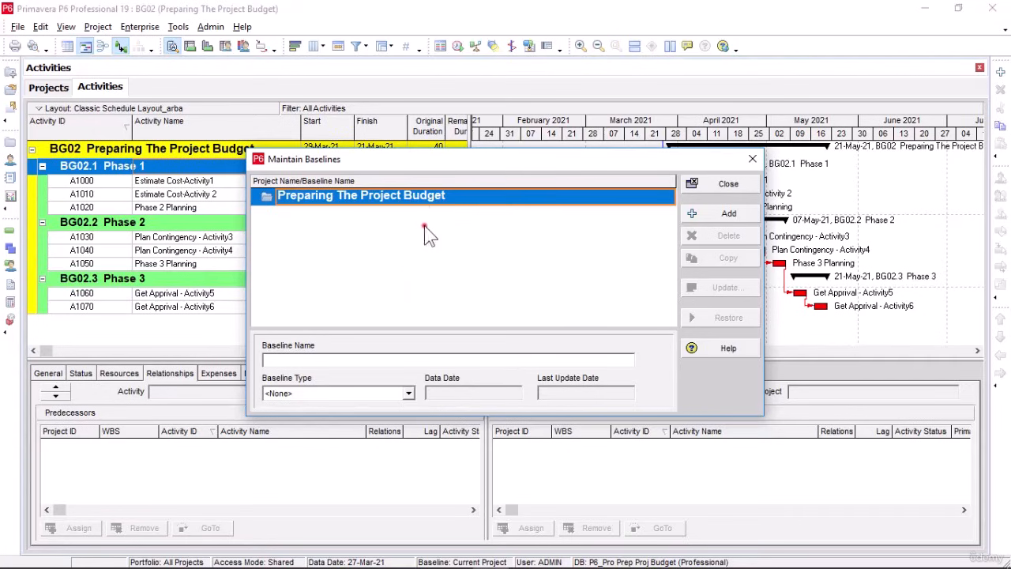
drag(457, 159, 448, 137)
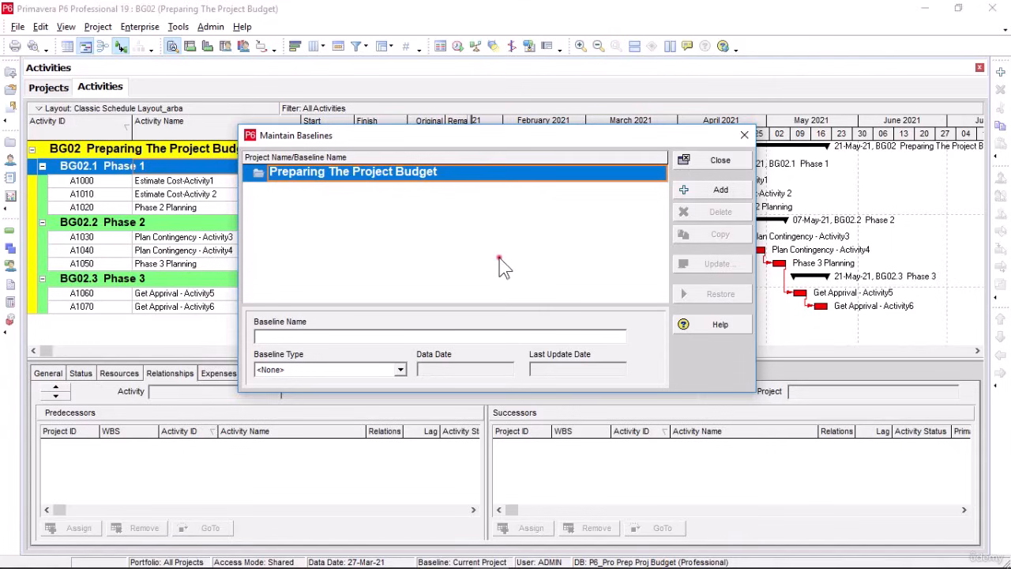
click(733, 188)
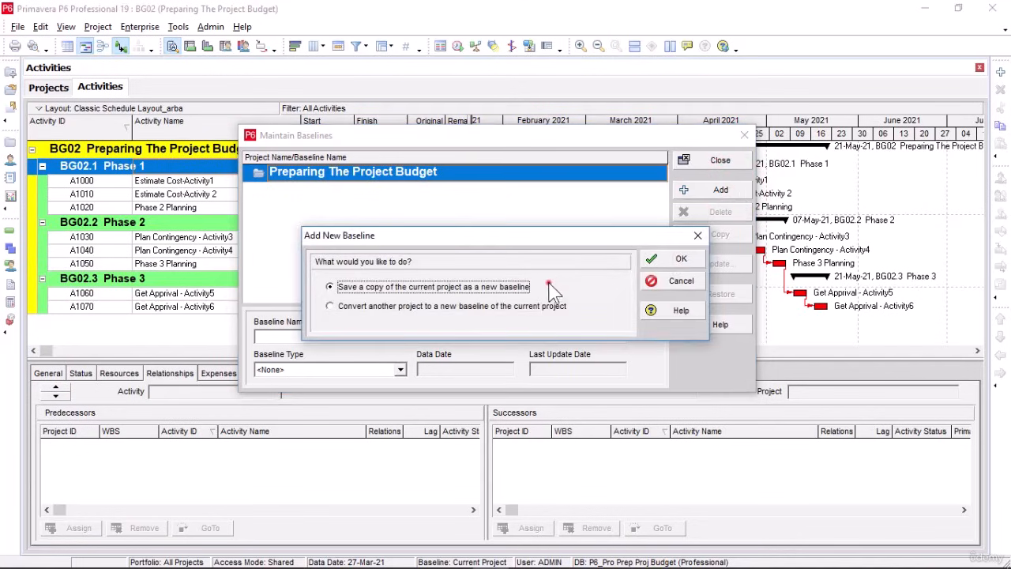
click(496, 288)
click(684, 259)
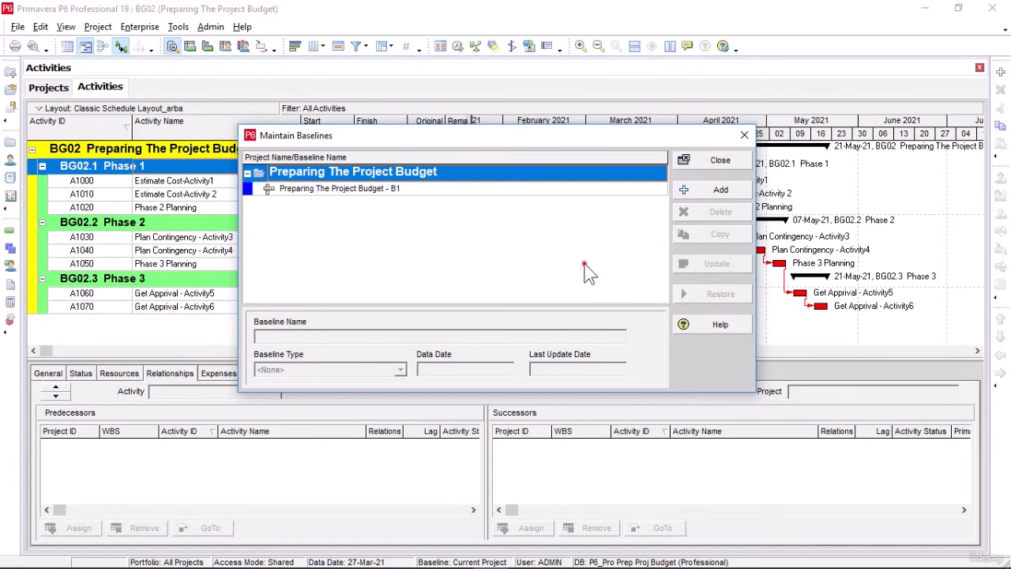
Set the new baseline's type to Management Sign-Off and close the baseline maintenance dialog.
click(559, 194)
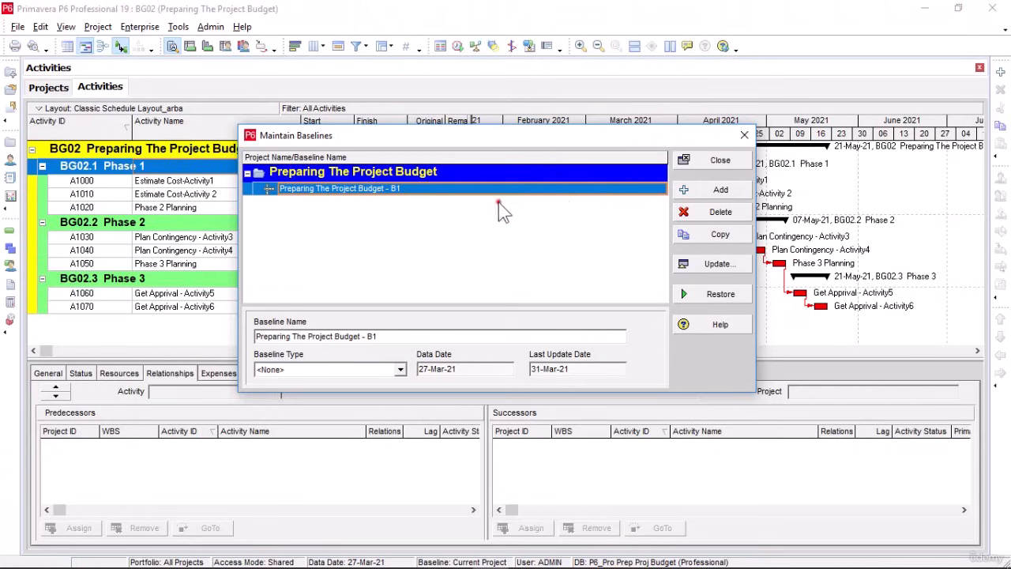
click(400, 372)
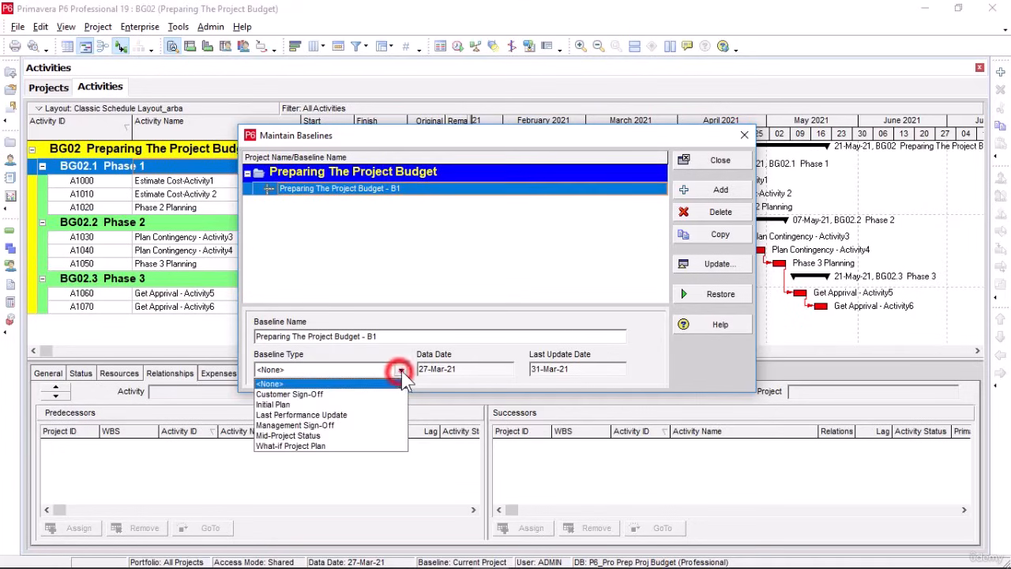
click(376, 425)
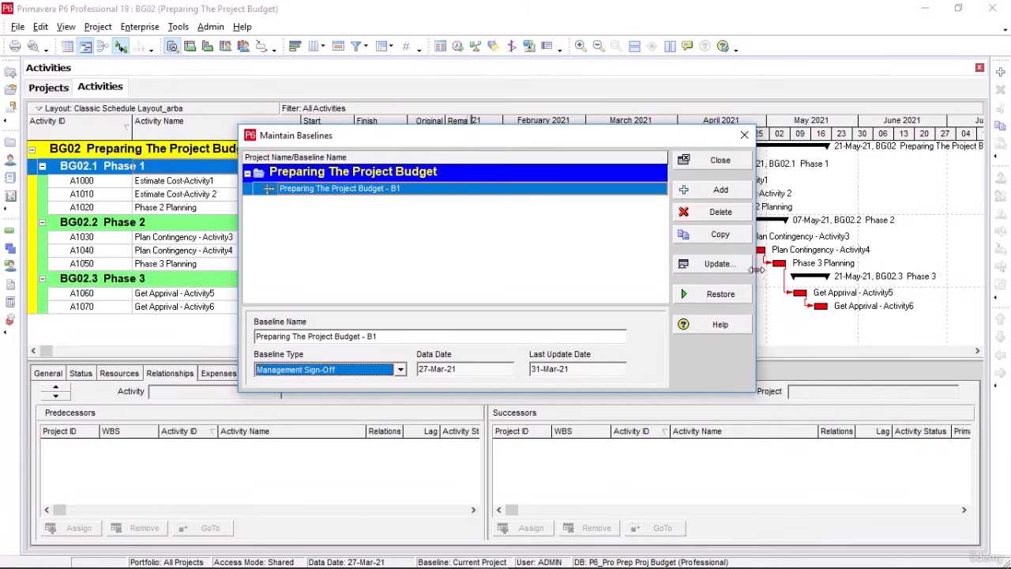
click(730, 166)
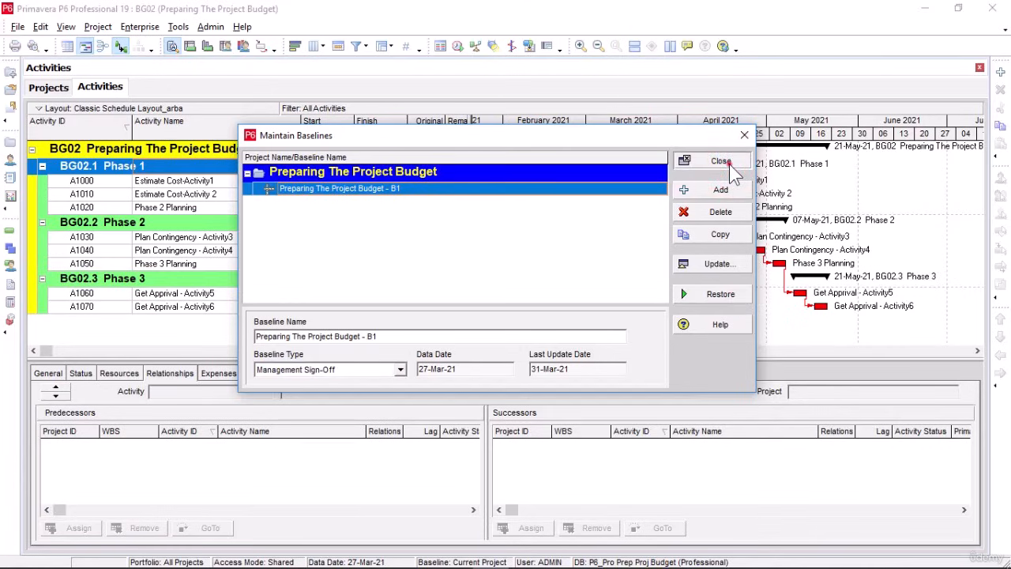
click(728, 162)
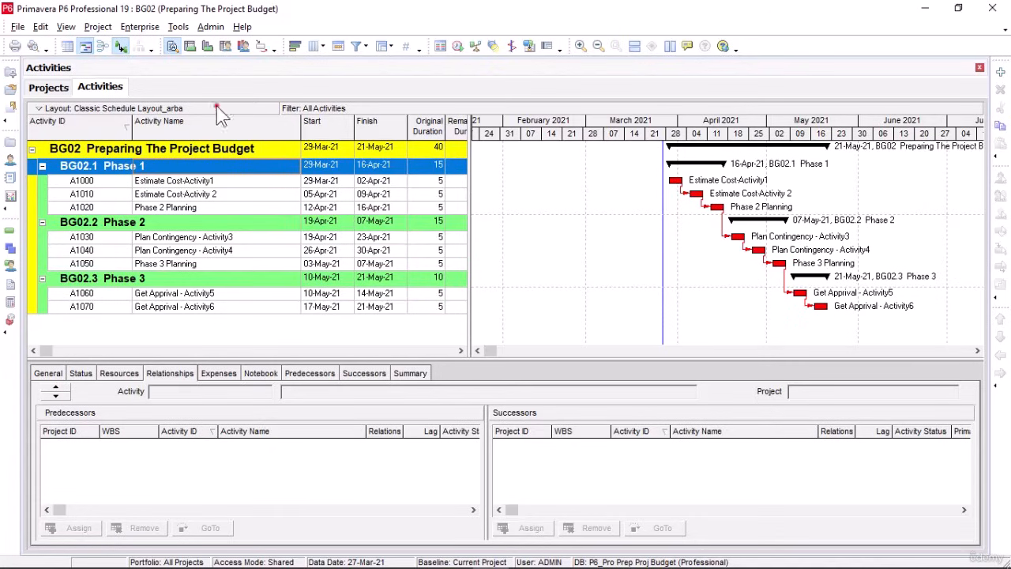
Assign Preparing The Project Budget - B1 as both the project baseline and the primary user baseline.
click(103, 28)
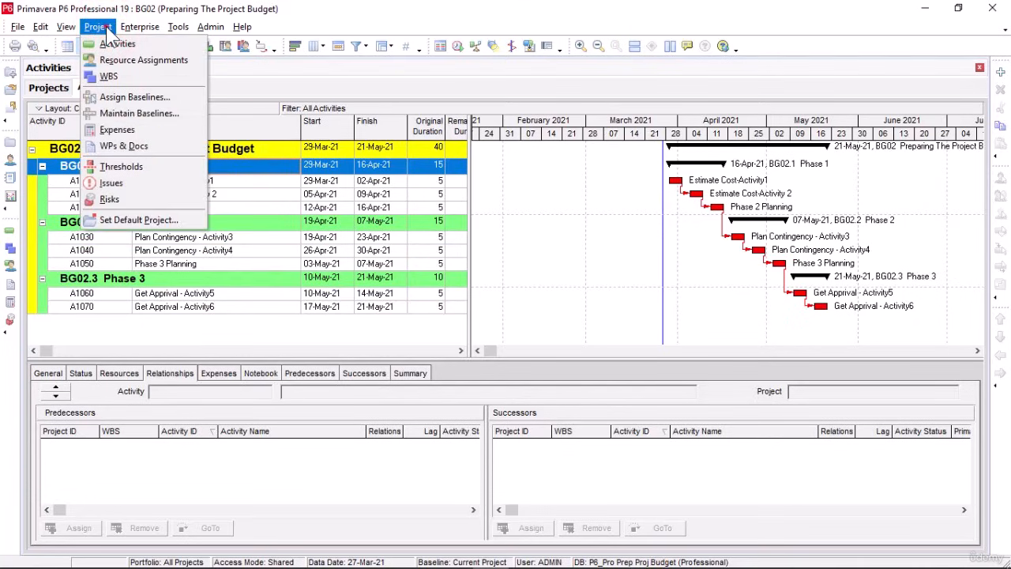
click(181, 98)
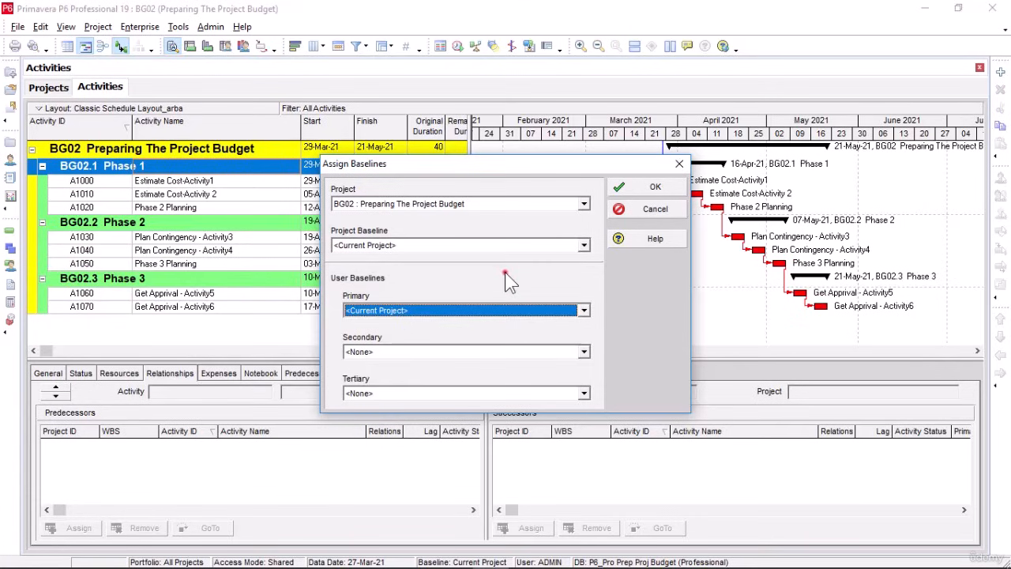
click(585, 245)
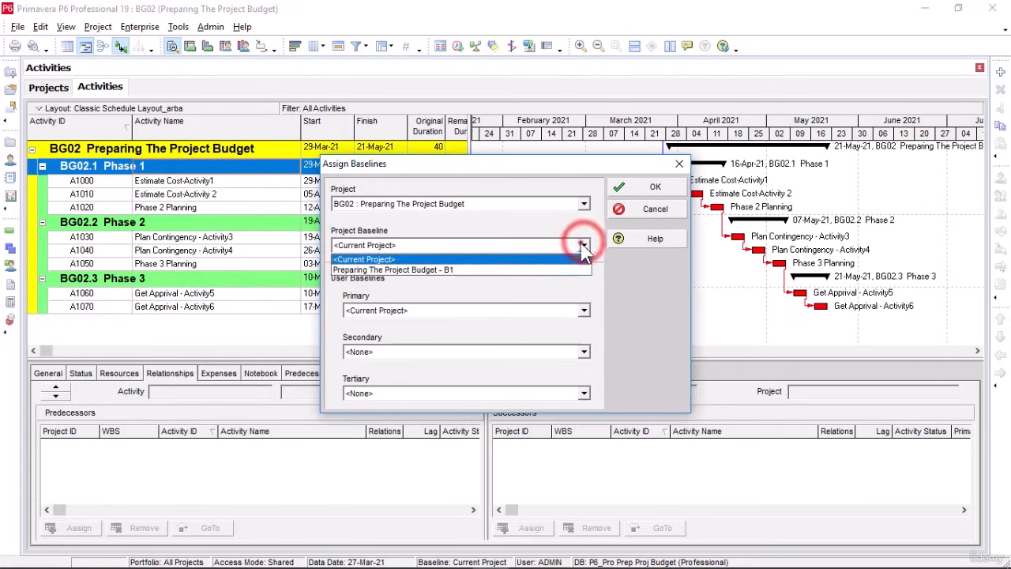
click(552, 271)
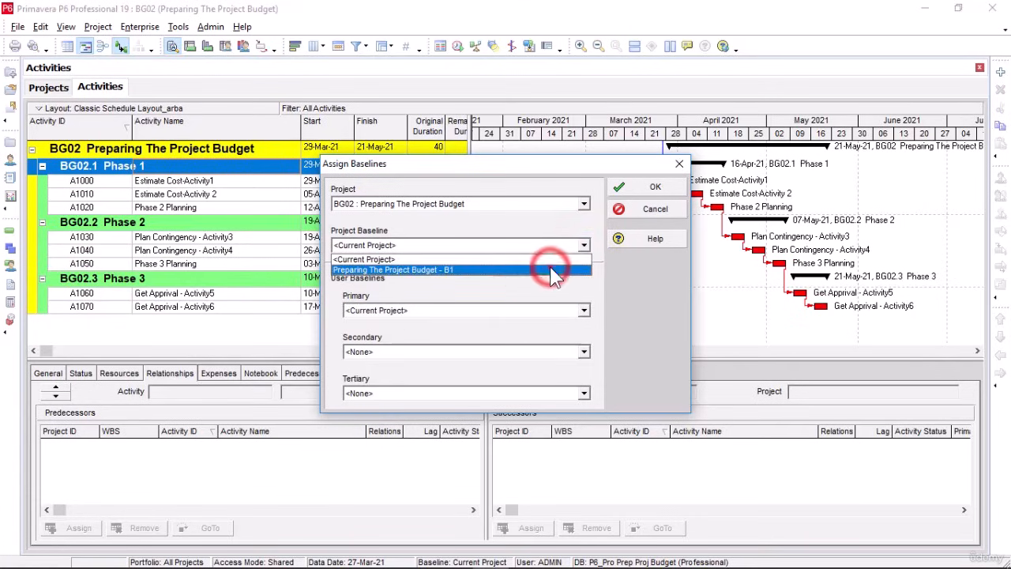
click(583, 311)
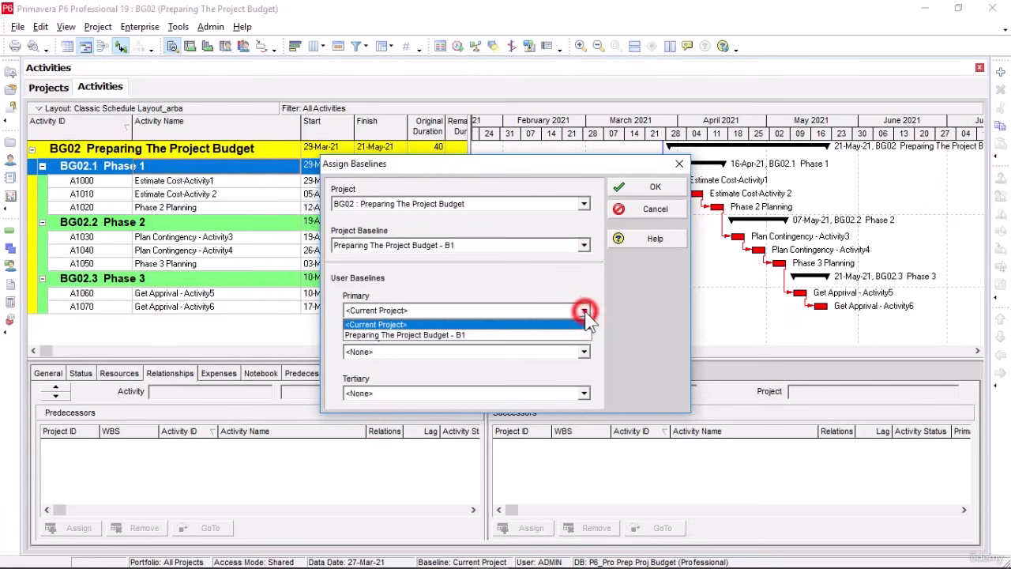
click(577, 335)
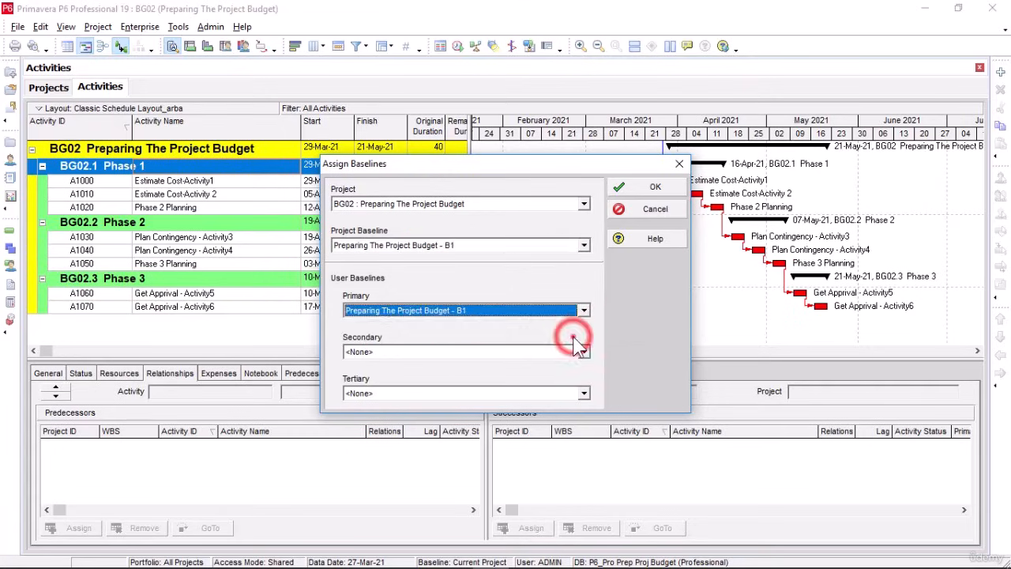
click(658, 189)
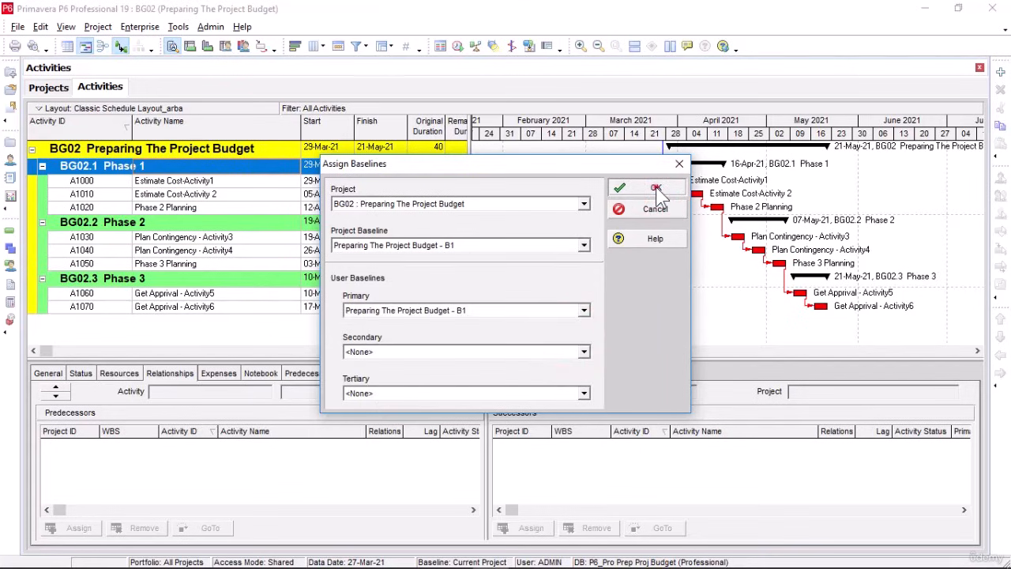
Select activity A1020 and enlarge the Gantt chart timescale to examine the baseline bars.
click(591, 208)
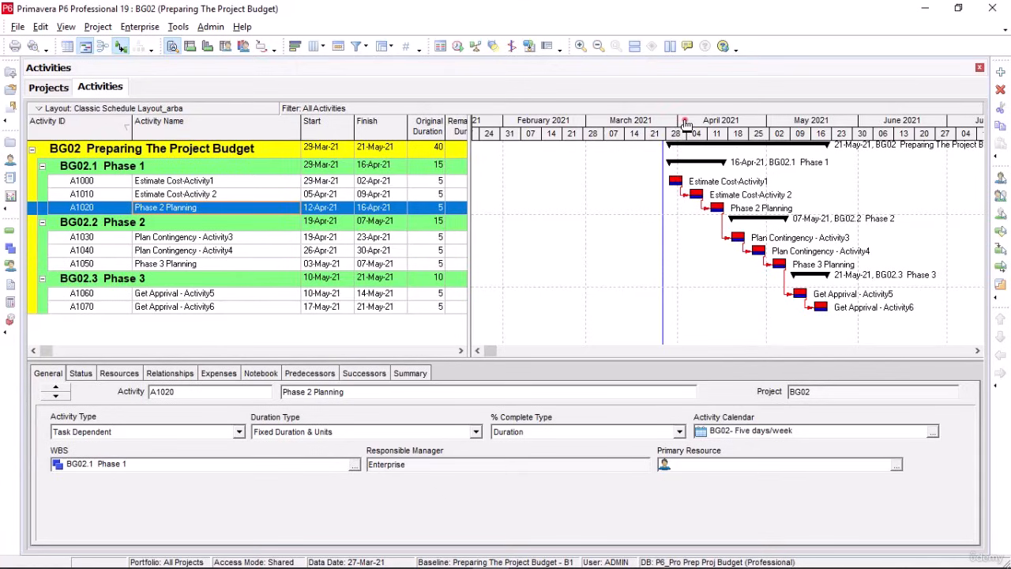
click(580, 46)
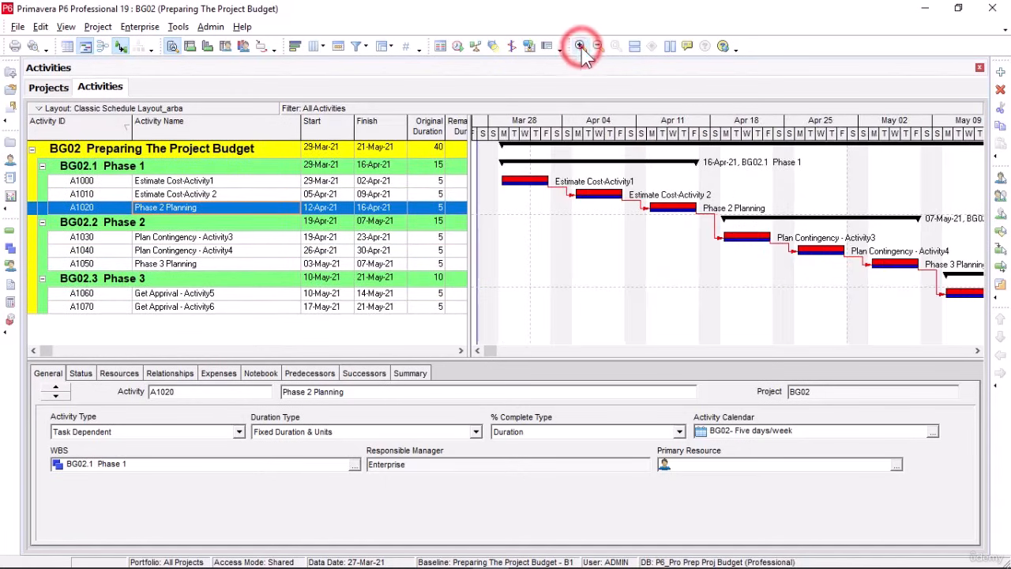
Shrink the Gantt chart timescale to fit all phases, and check BG02 in the projects list before returning to its activities.
click(751, 325)
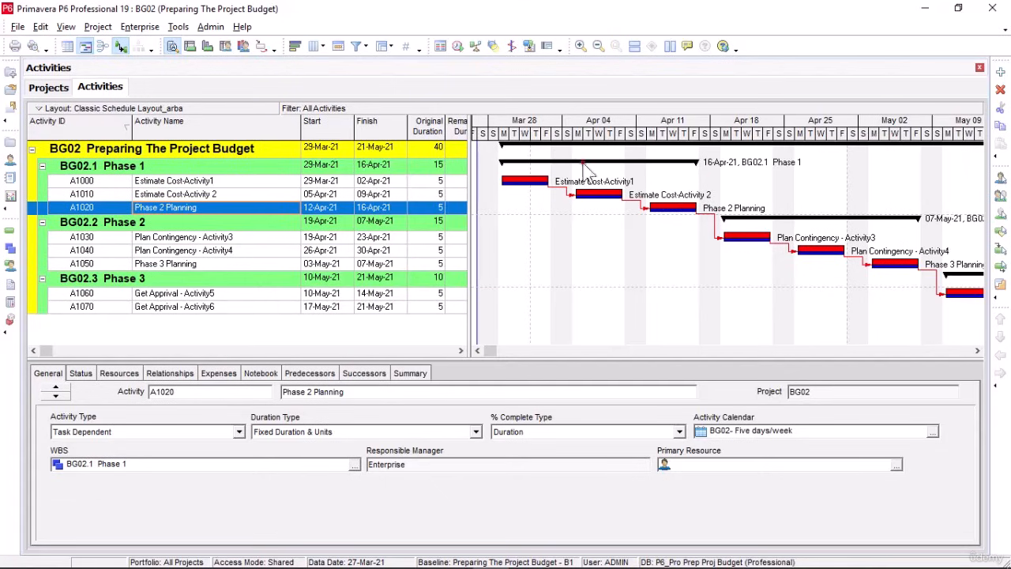
click(598, 45)
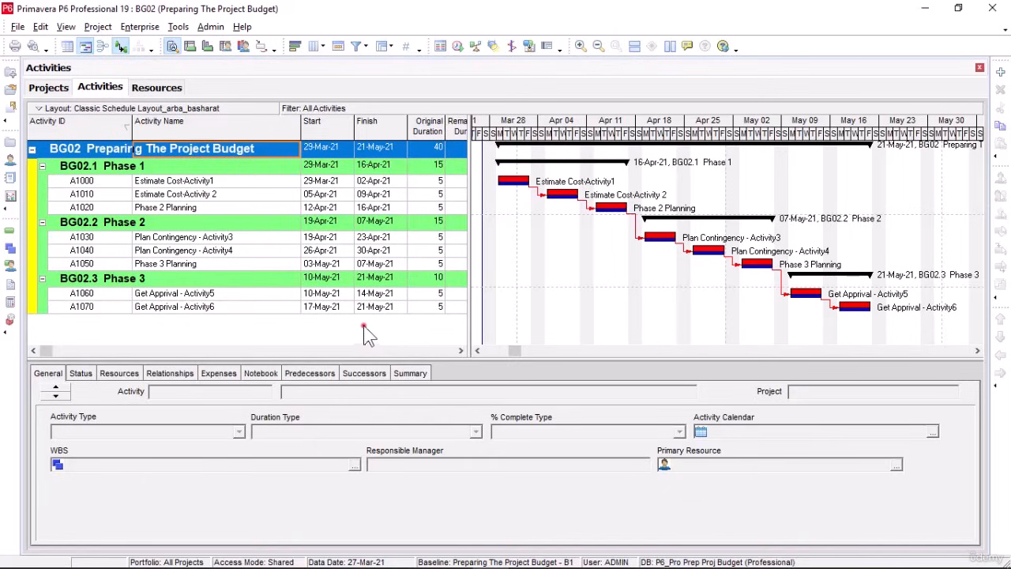
click(49, 88)
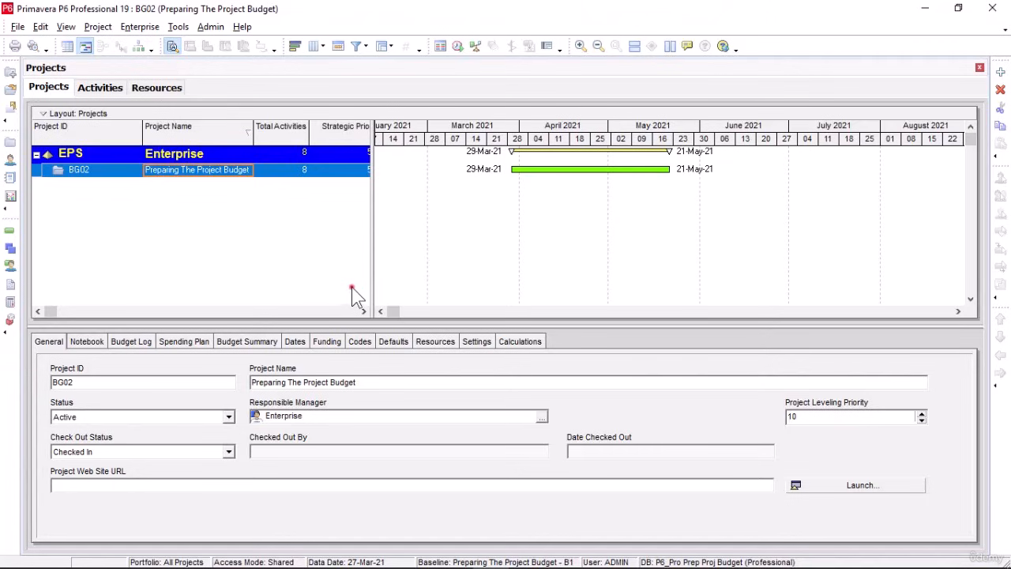
click(122, 91)
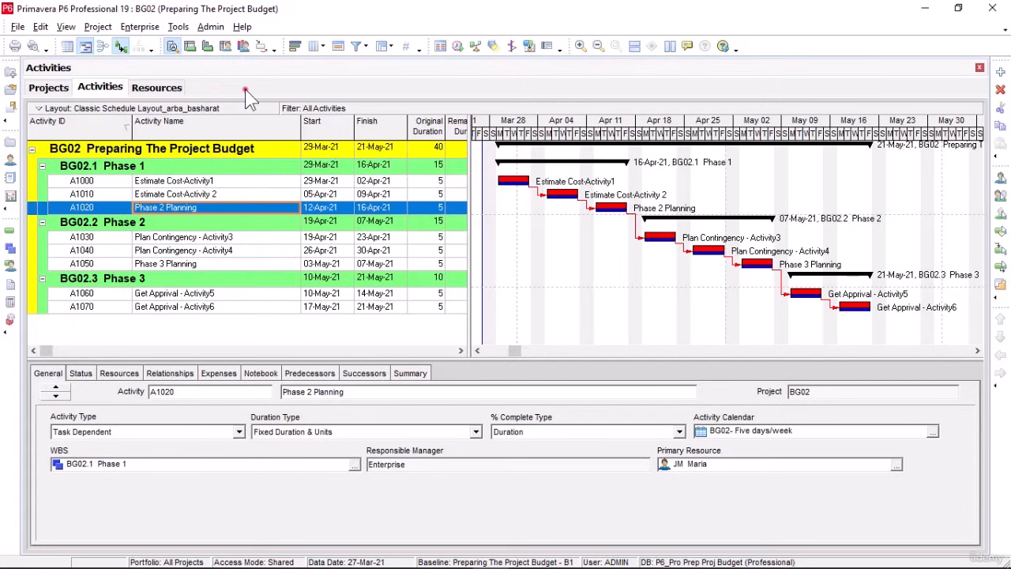
click(243, 148)
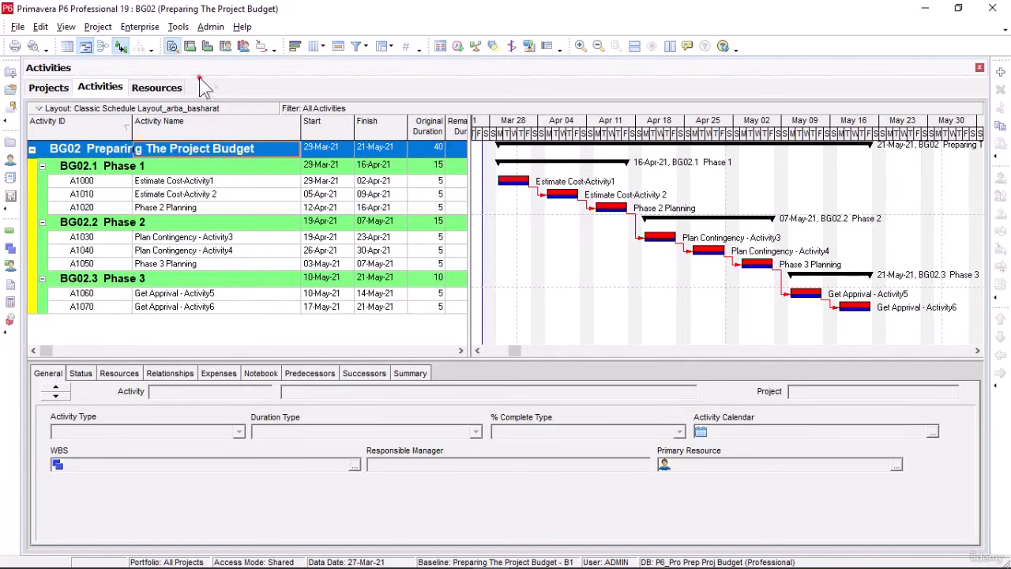
click(107, 30)
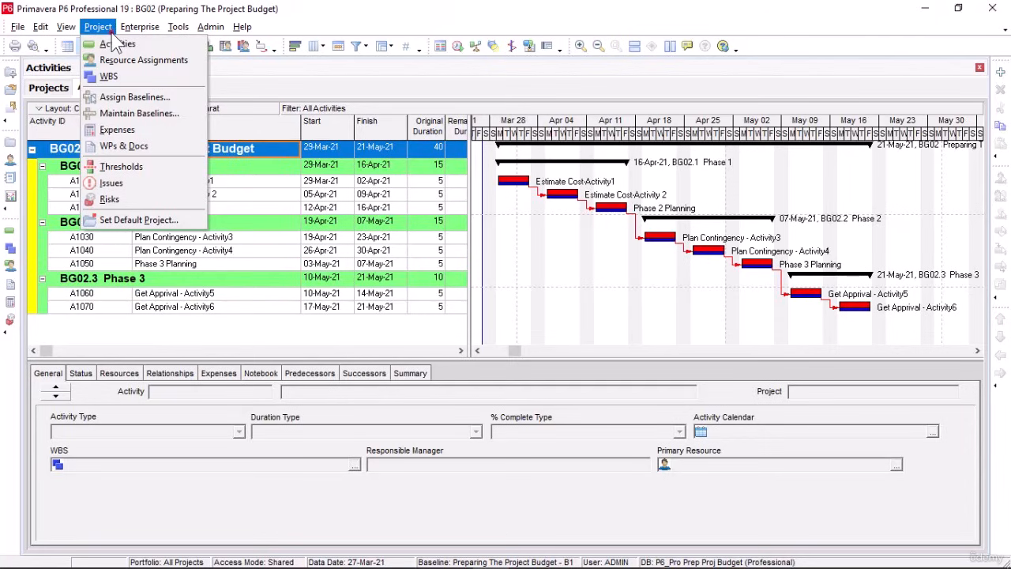
click(163, 44)
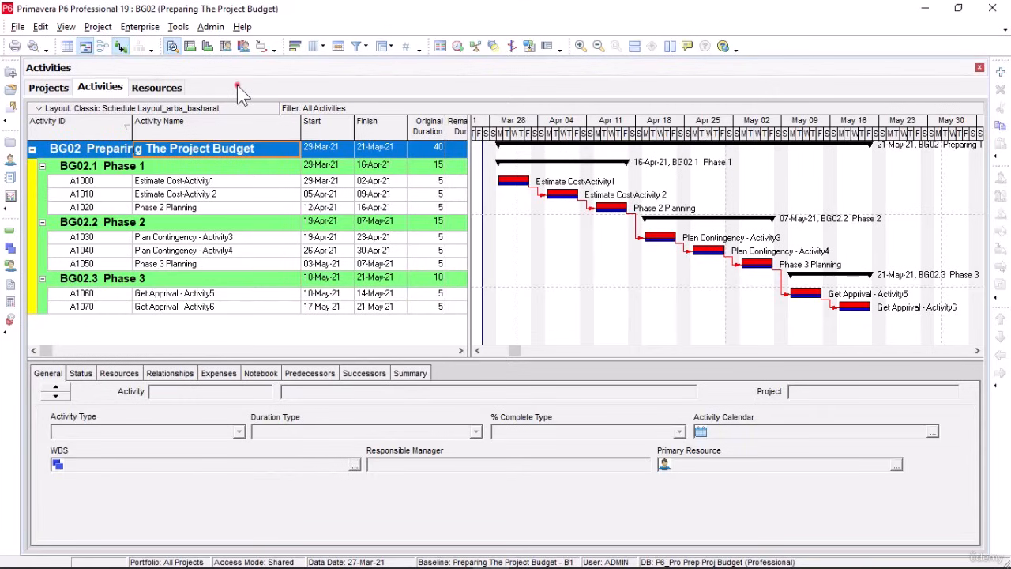
Mark activity A1020 Phase 2 Planning as started in its status details.
click(291, 209)
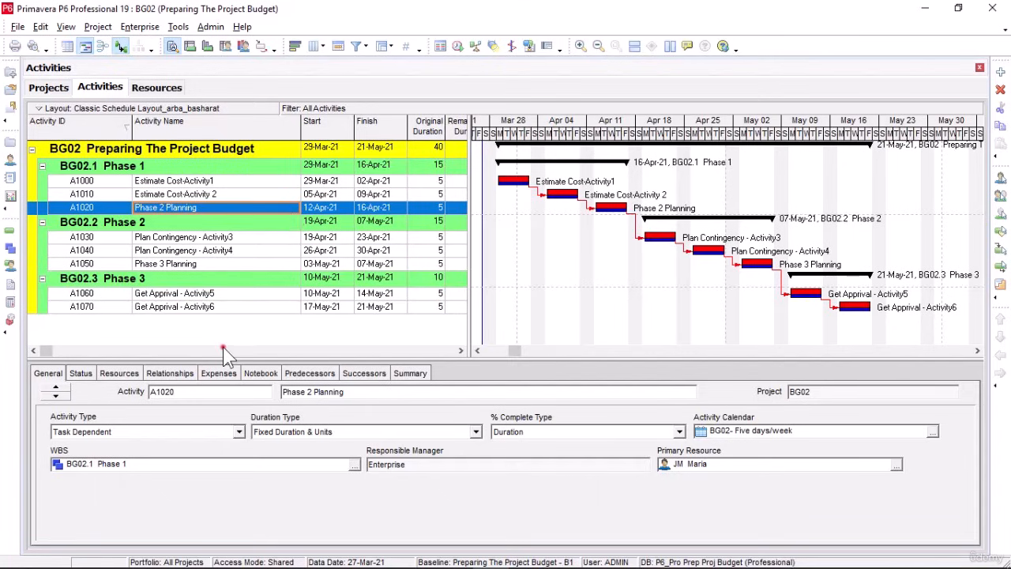
click(83, 374)
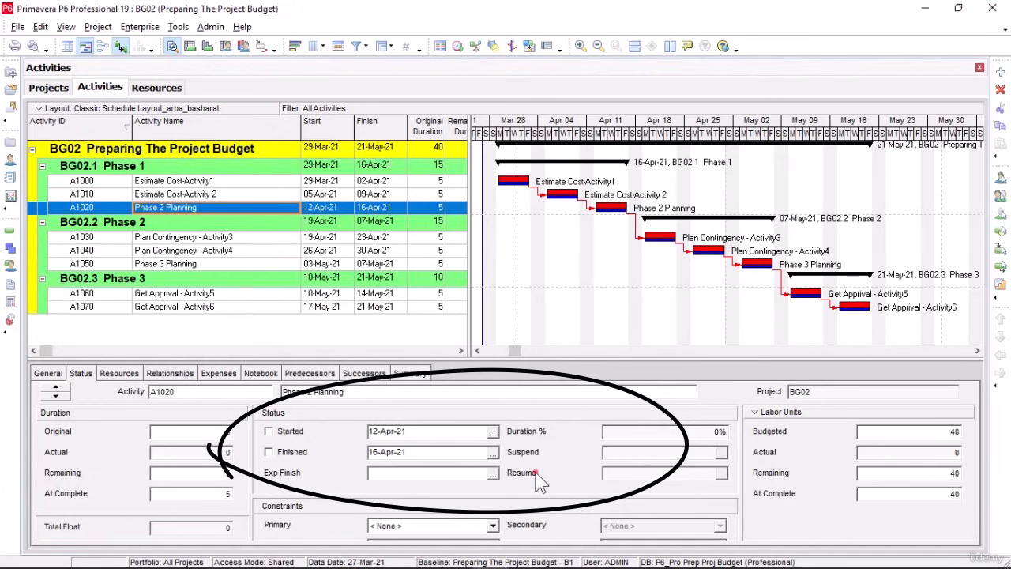
click(270, 431)
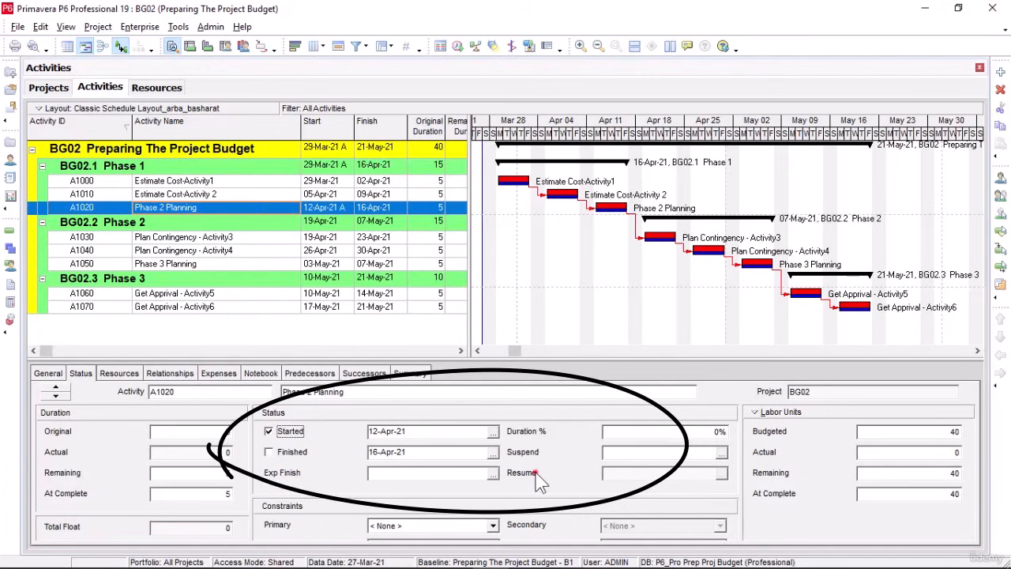
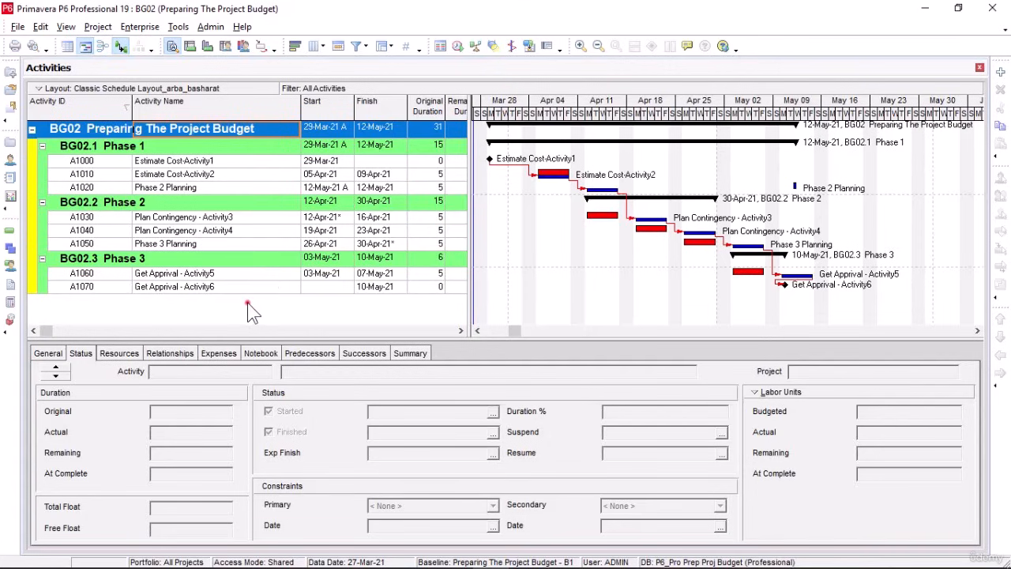
click(102, 29)
mouse_move(131, 28)
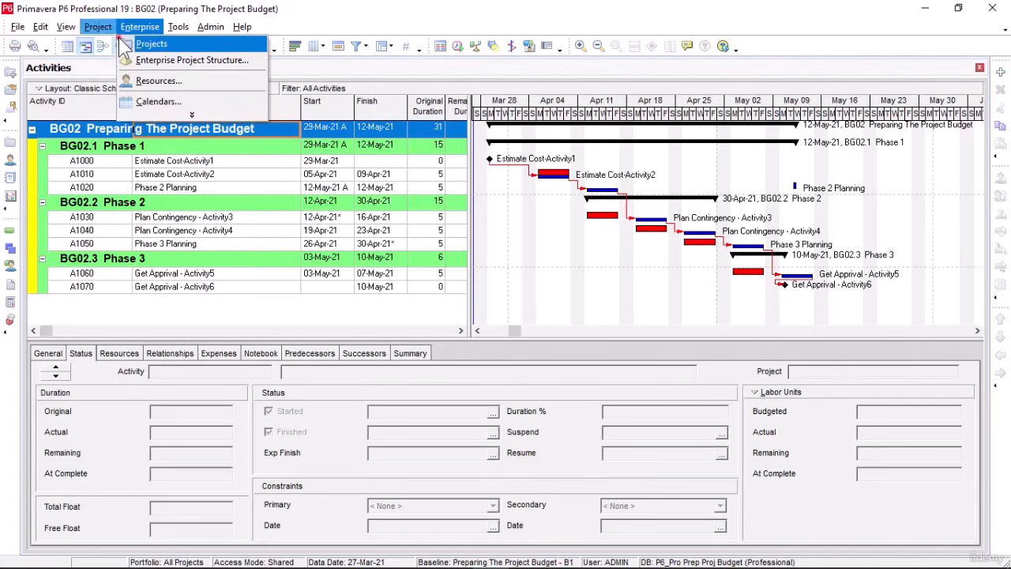
click(164, 45)
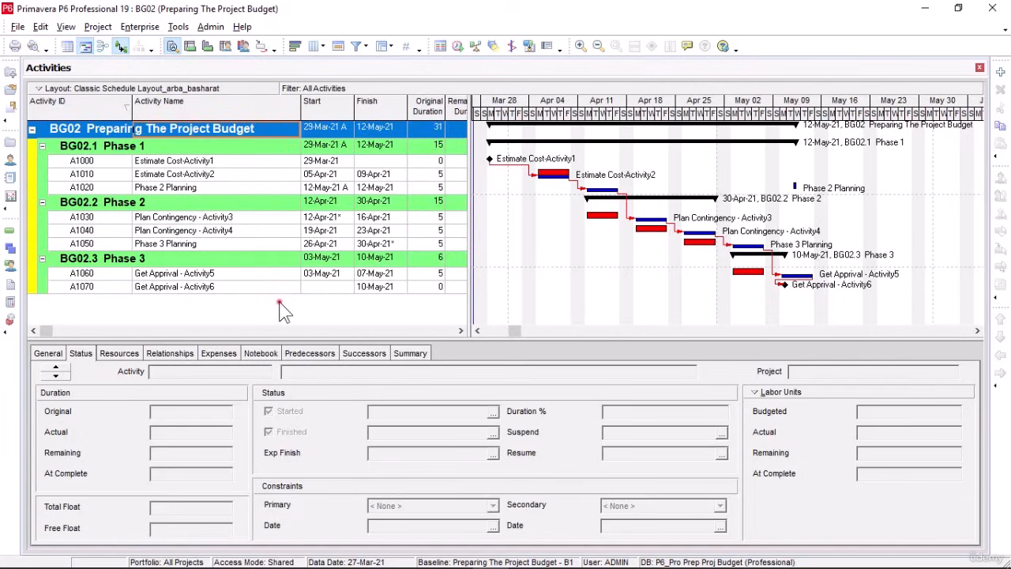
Filter the activities to those matching either the Has Start Constraint or the Has Finish Constraint filter.
right_click(280, 304)
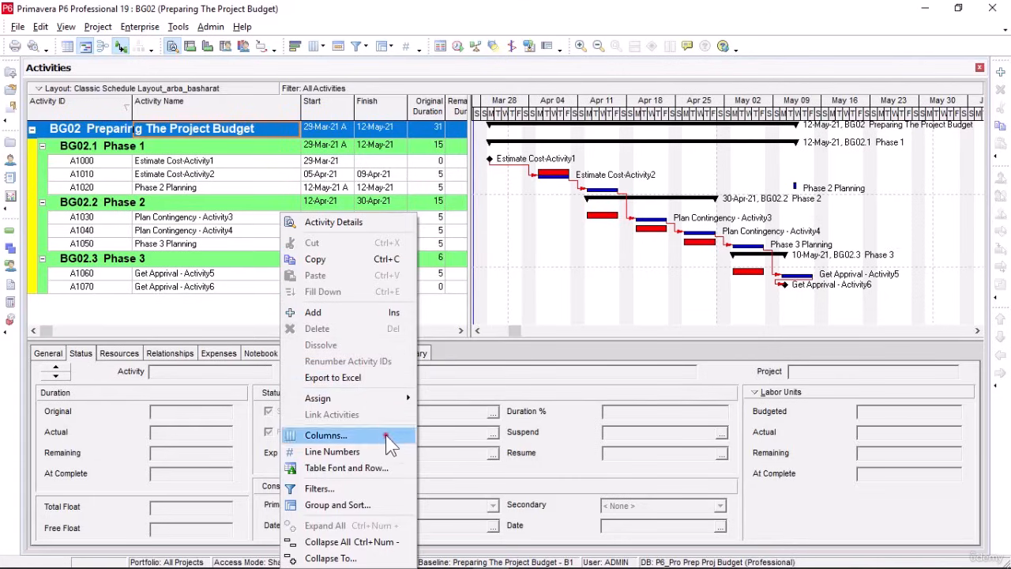
click(397, 490)
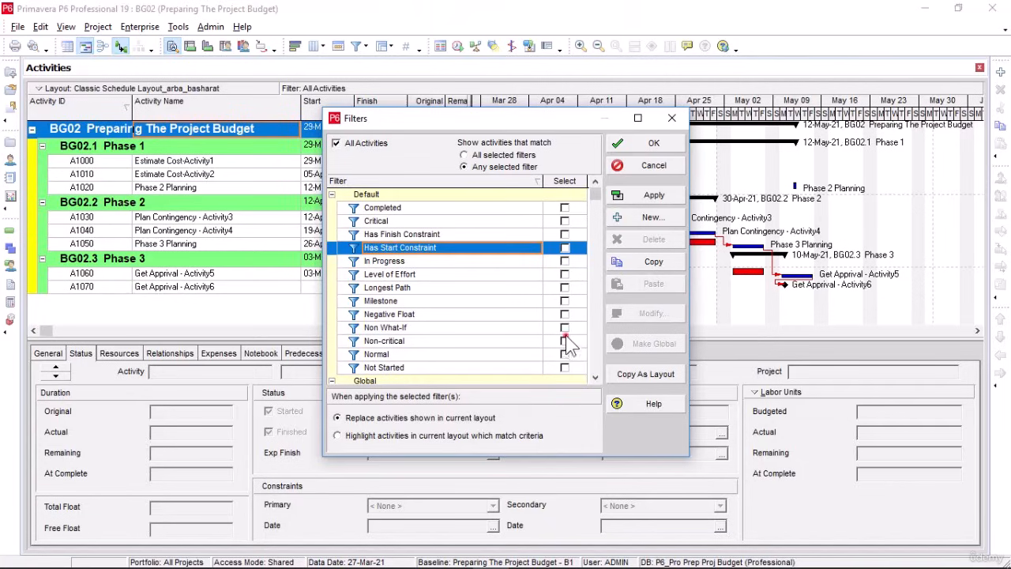
click(565, 248)
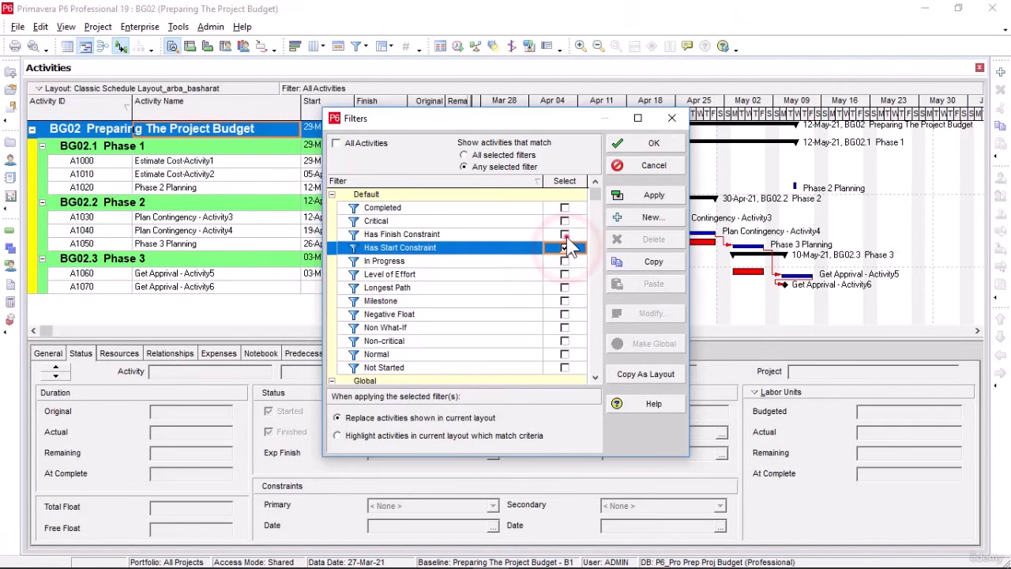
click(565, 235)
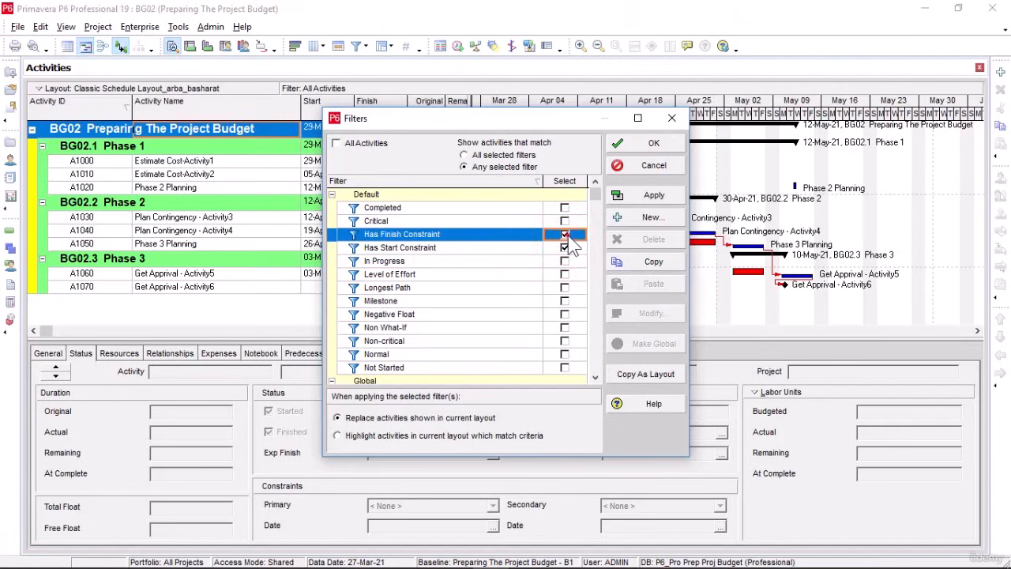
click(643, 202)
click(644, 203)
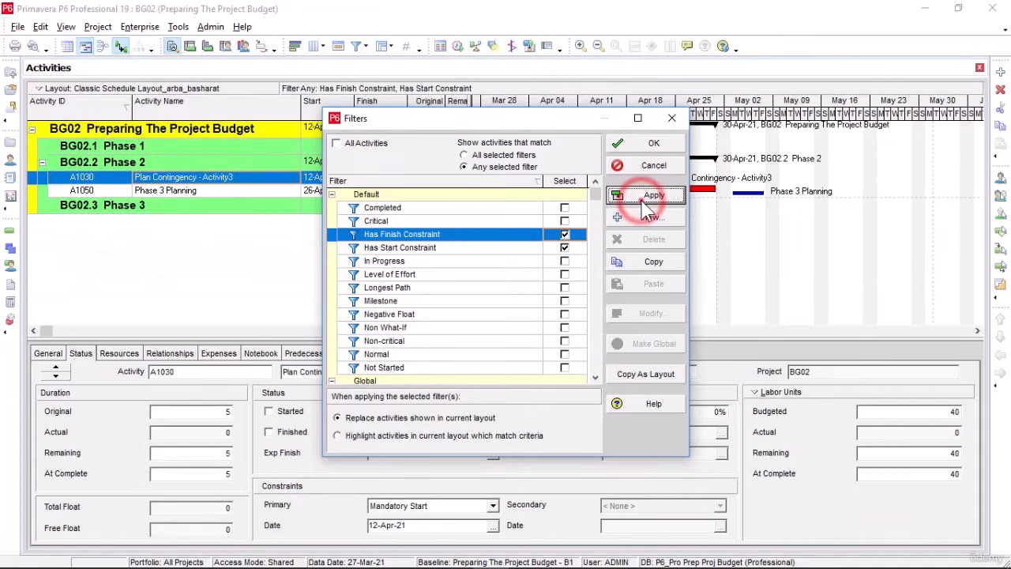
click(654, 143)
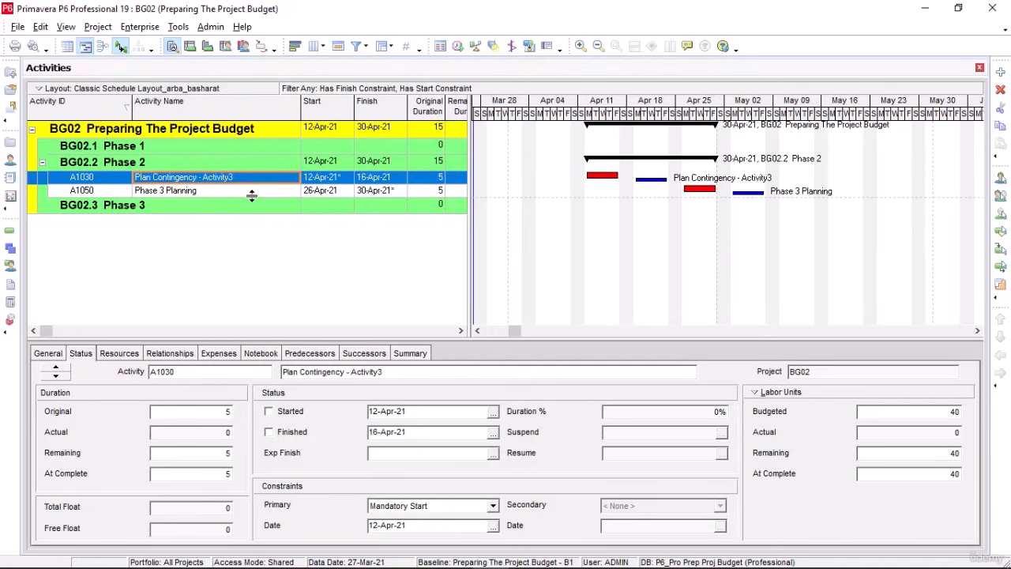
Replace the two constraint filters with the Milestone filter and apply it to the activity table.
right_click(411, 227)
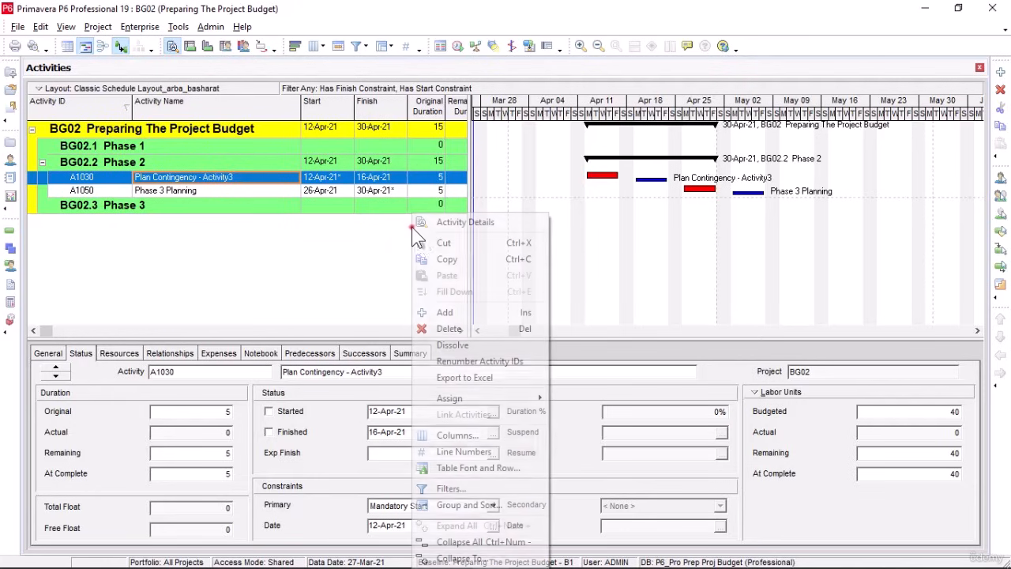
click(500, 490)
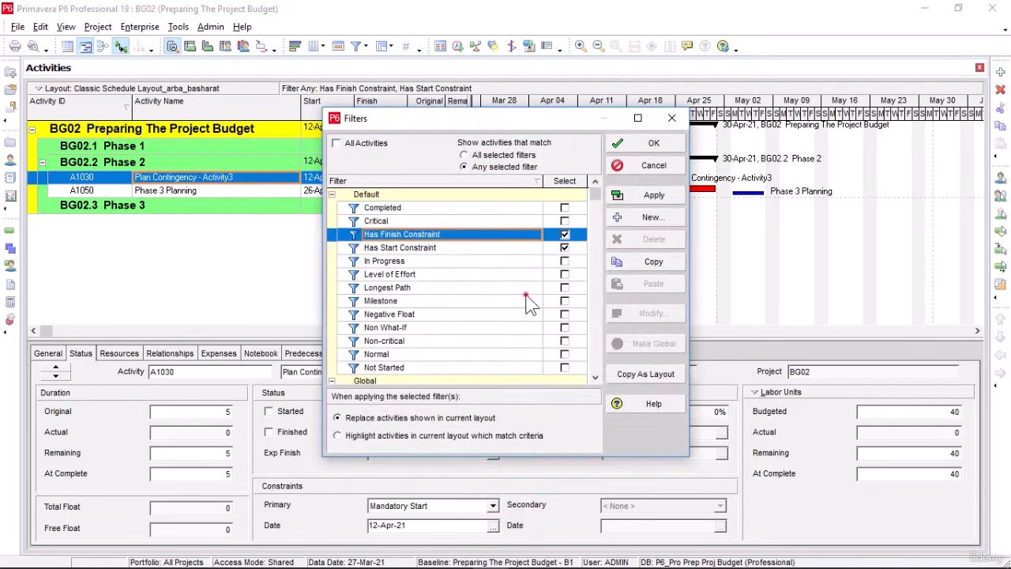
click(565, 235)
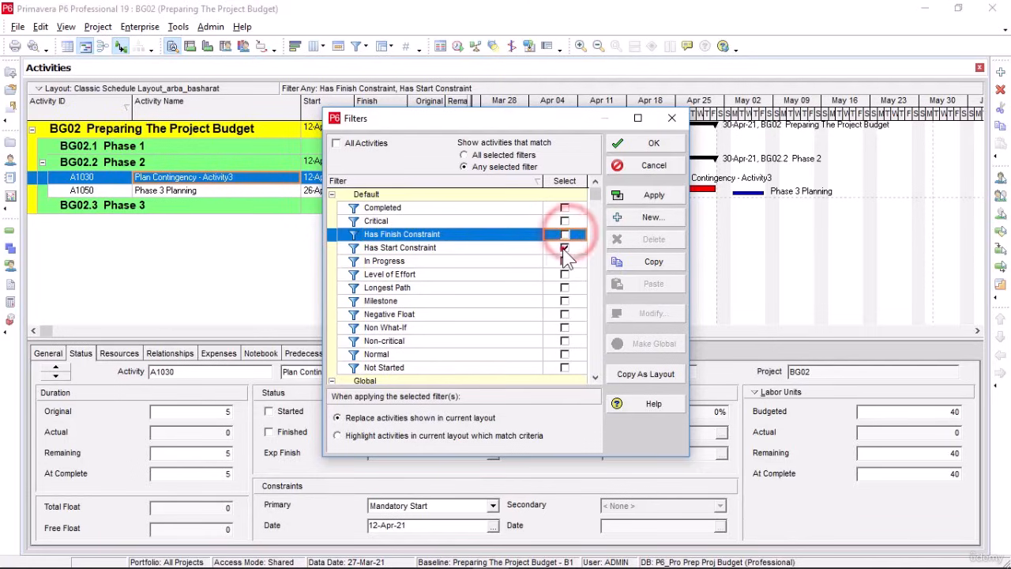
click(564, 248)
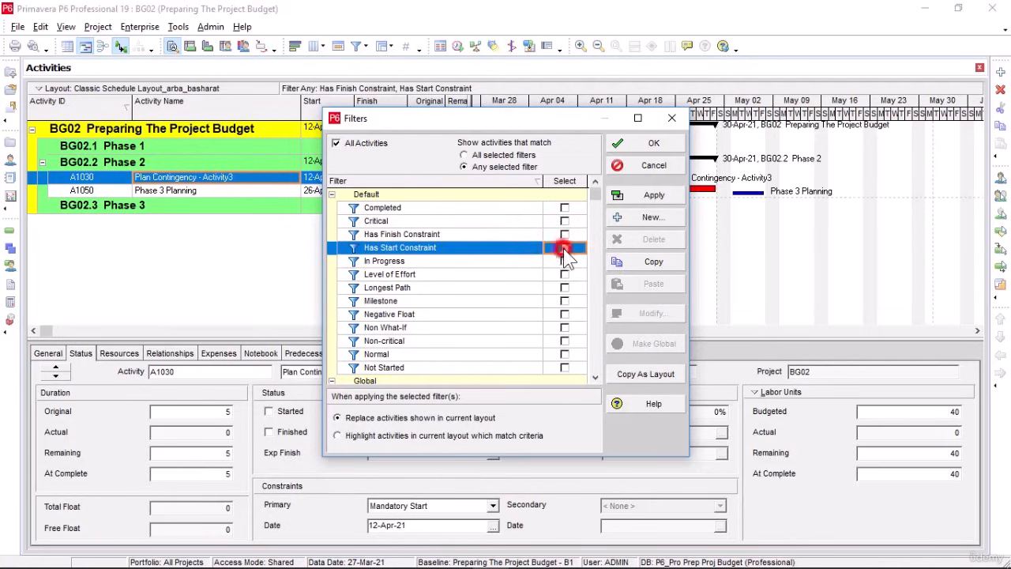
click(565, 301)
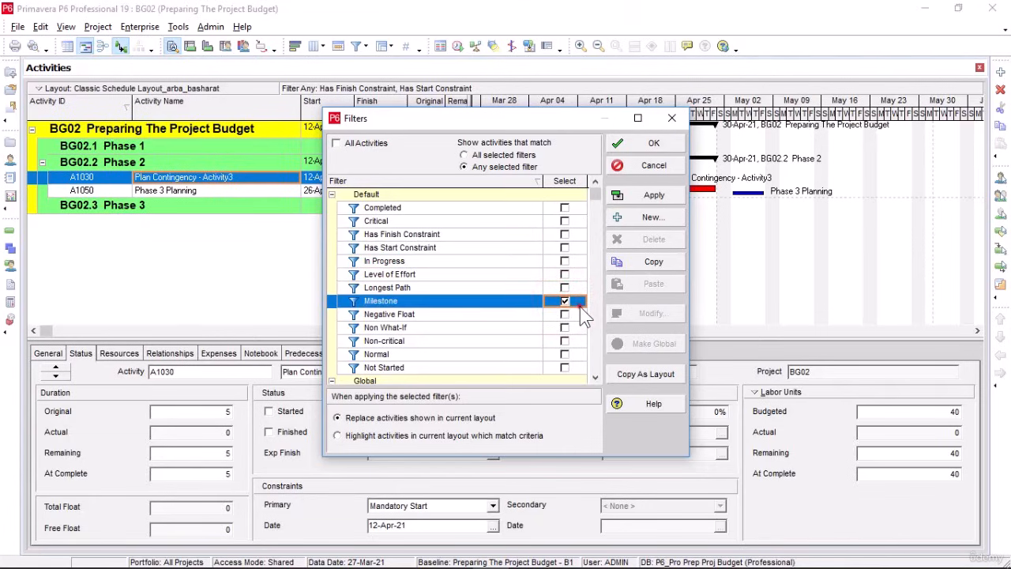
click(583, 203)
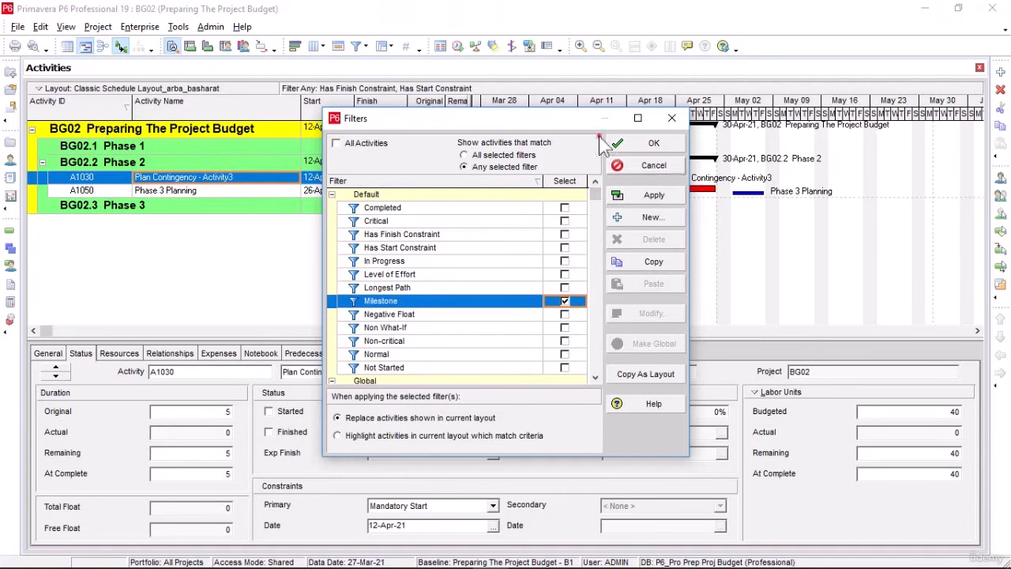
mouse_move(573, 118)
mouse_down()
mouse_move(644, 91)
mouse_move(700, 91)
mouse_up()
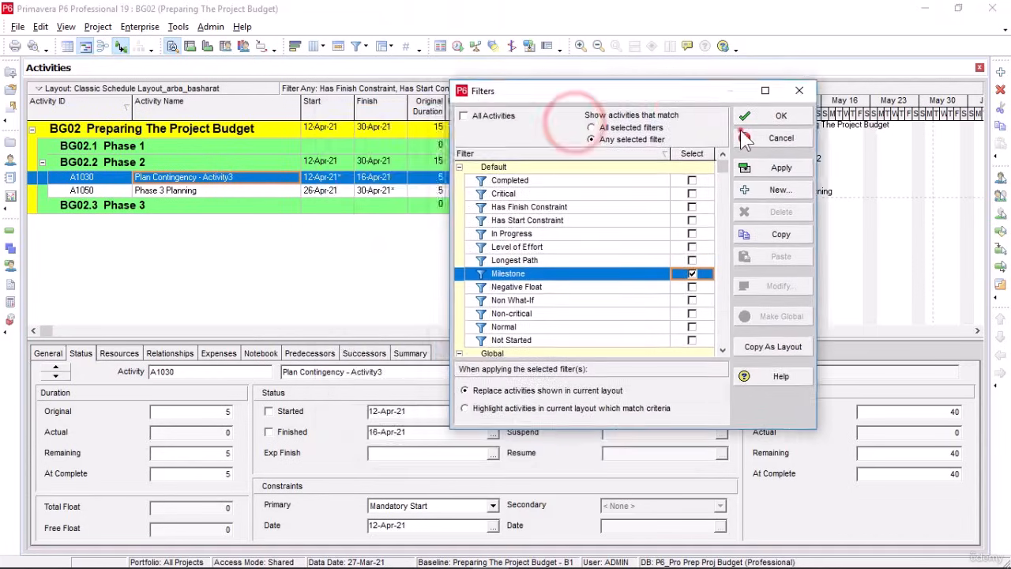
click(800, 167)
click(783, 117)
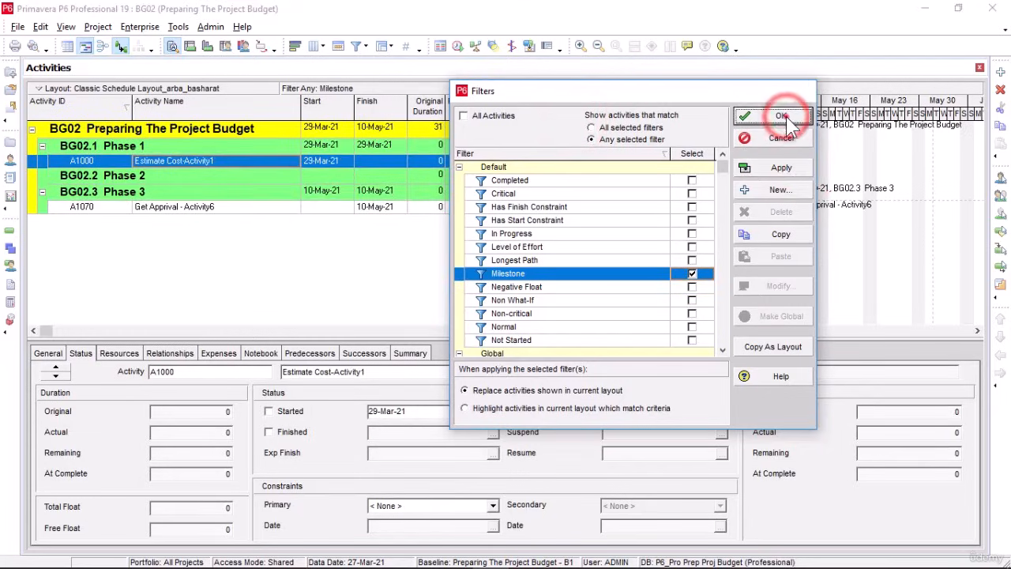
click(279, 209)
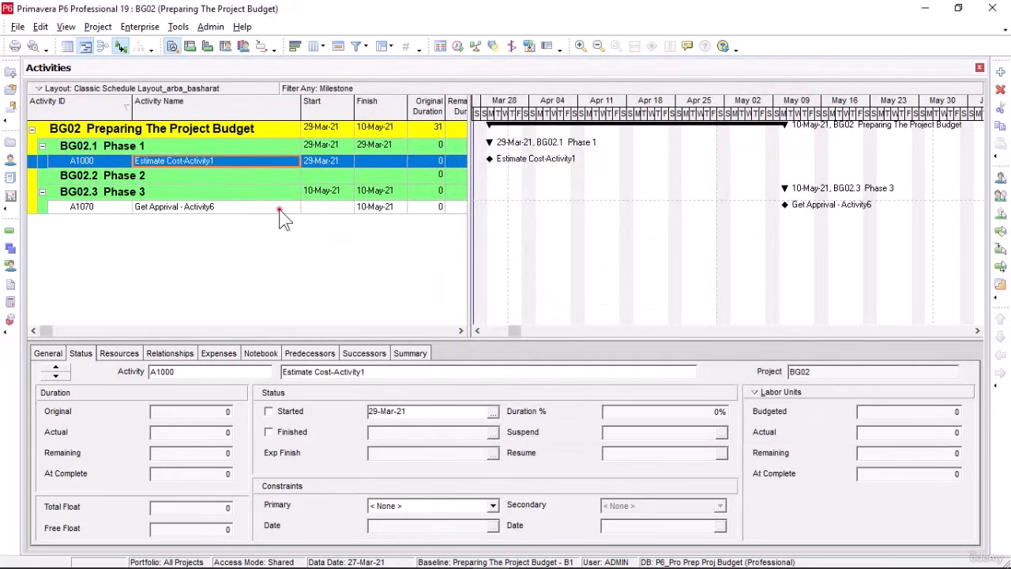
click(348, 232)
Create an untitled user-defined activity filter with an added condition on Activity ID using equals, leaving its value blank.
right_click(357, 233)
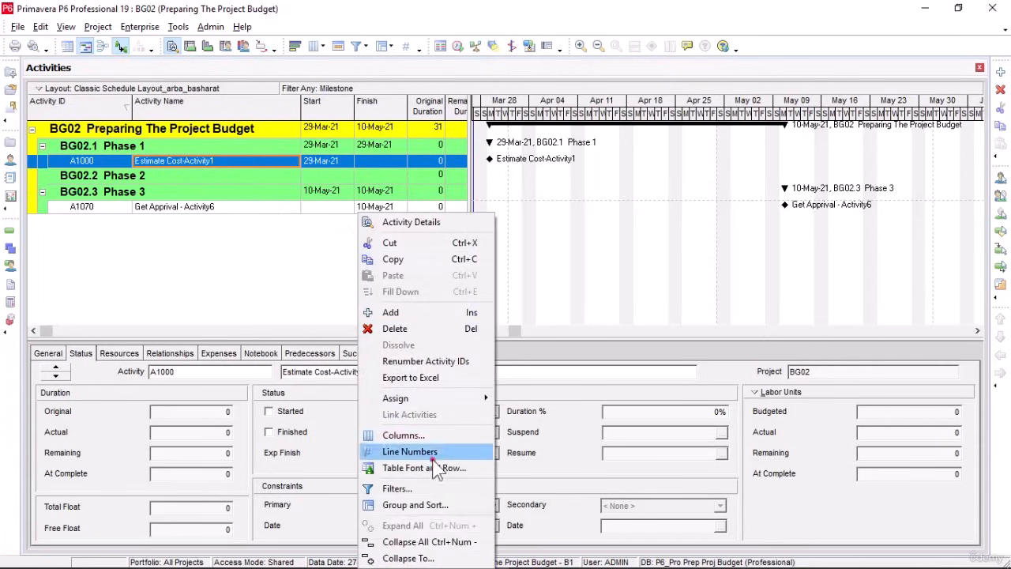
click(436, 488)
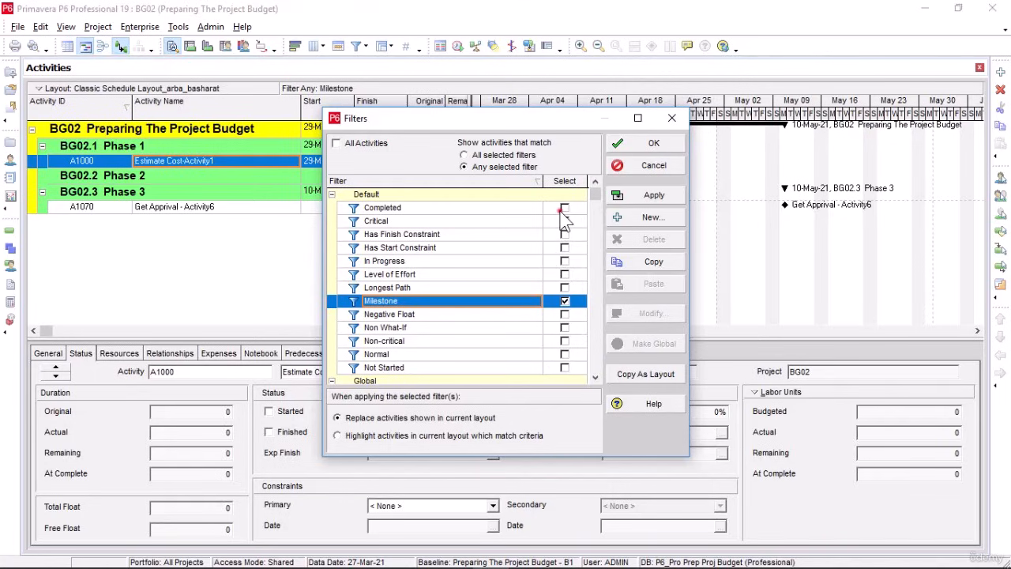
click(668, 221)
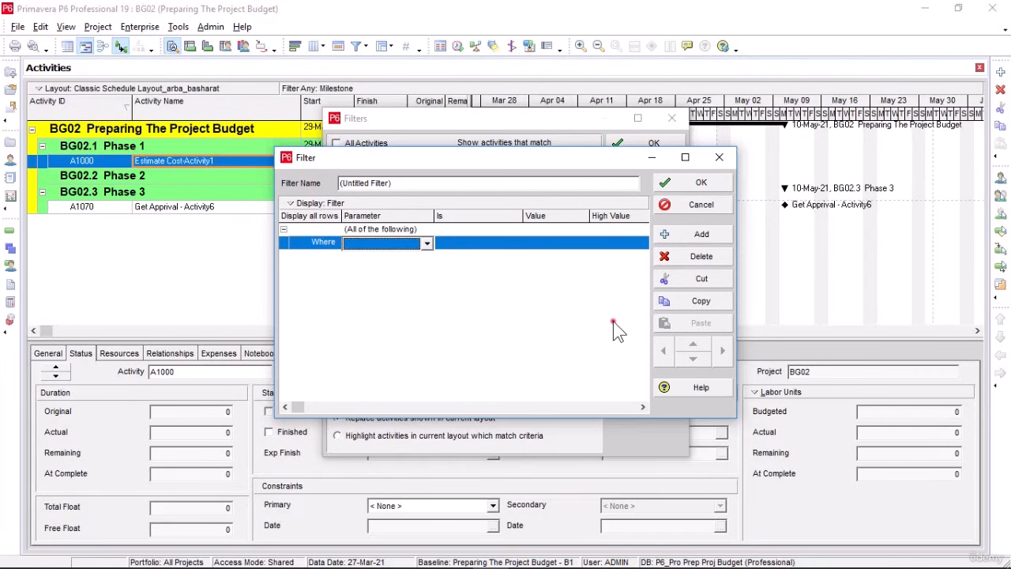
click(695, 235)
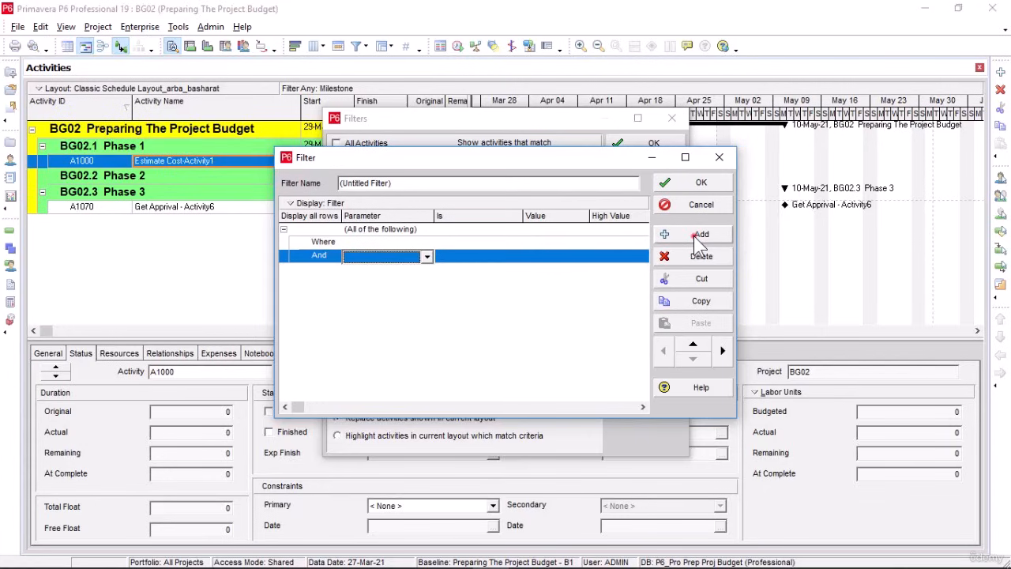
click(426, 256)
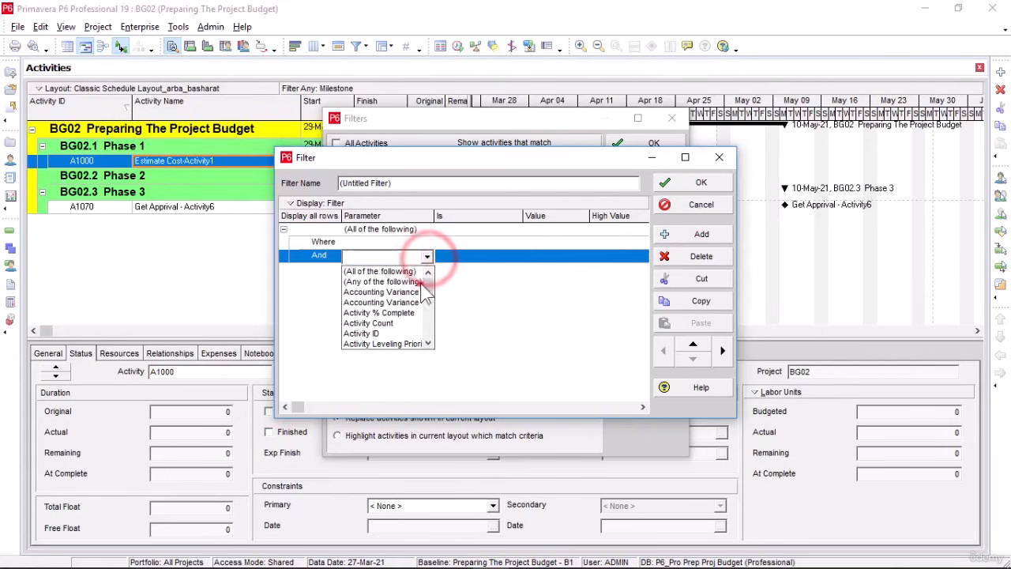
click(407, 333)
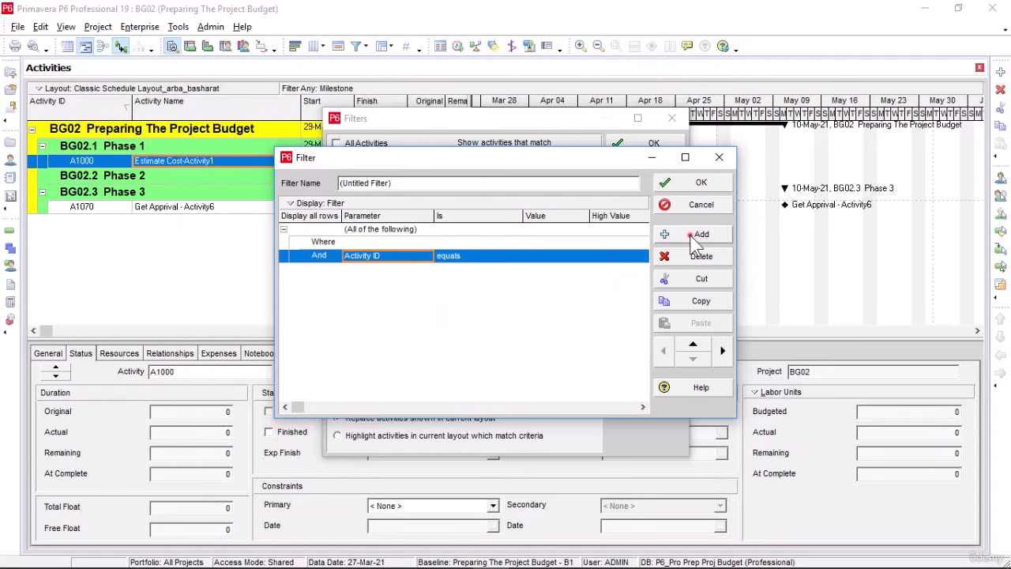
click(696, 187)
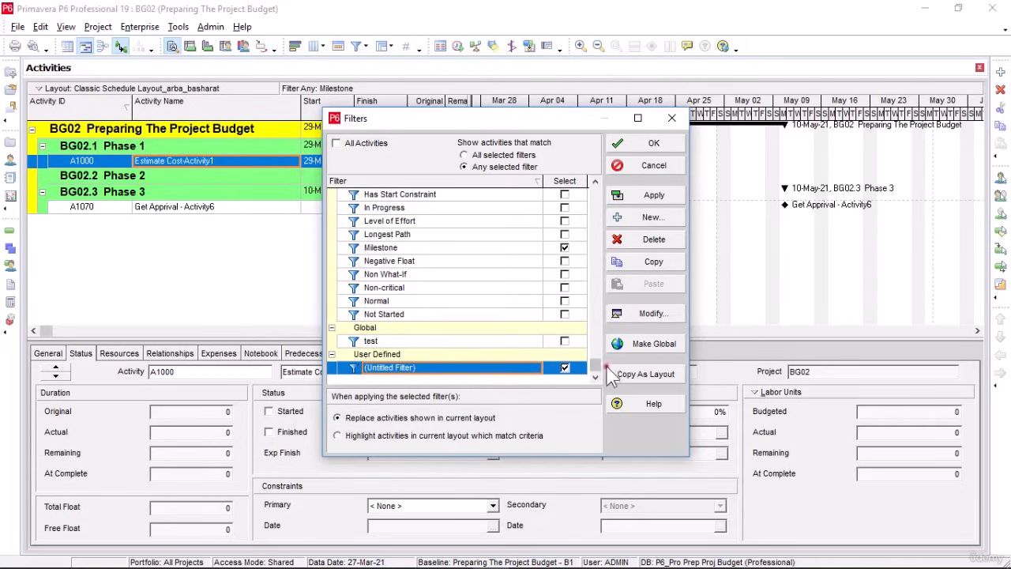
Clear the selected filters by choosing All Activities and apply it so the activity table shows every activity.
drag(597, 364, 599, 316)
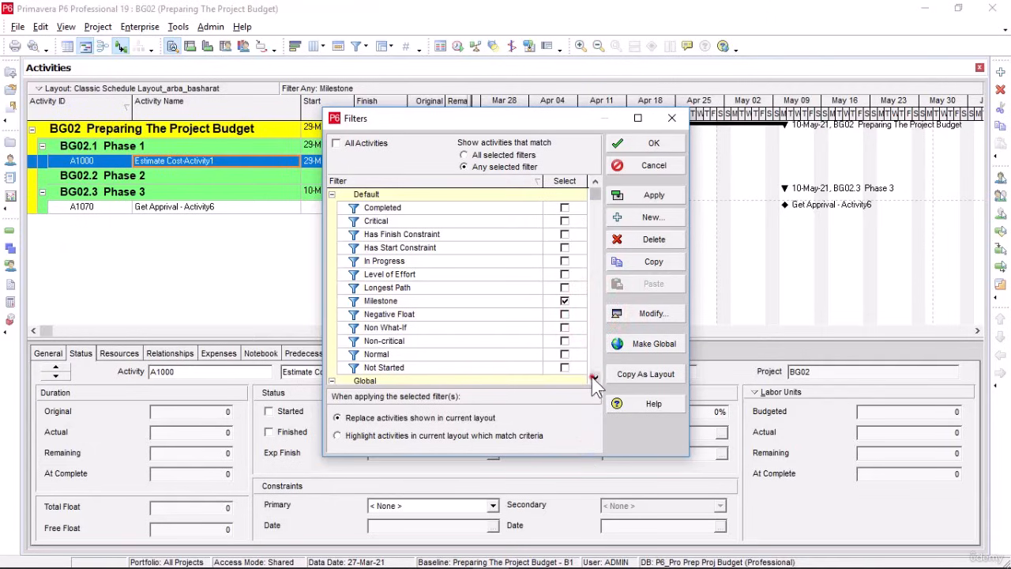
click(597, 379)
click(597, 378)
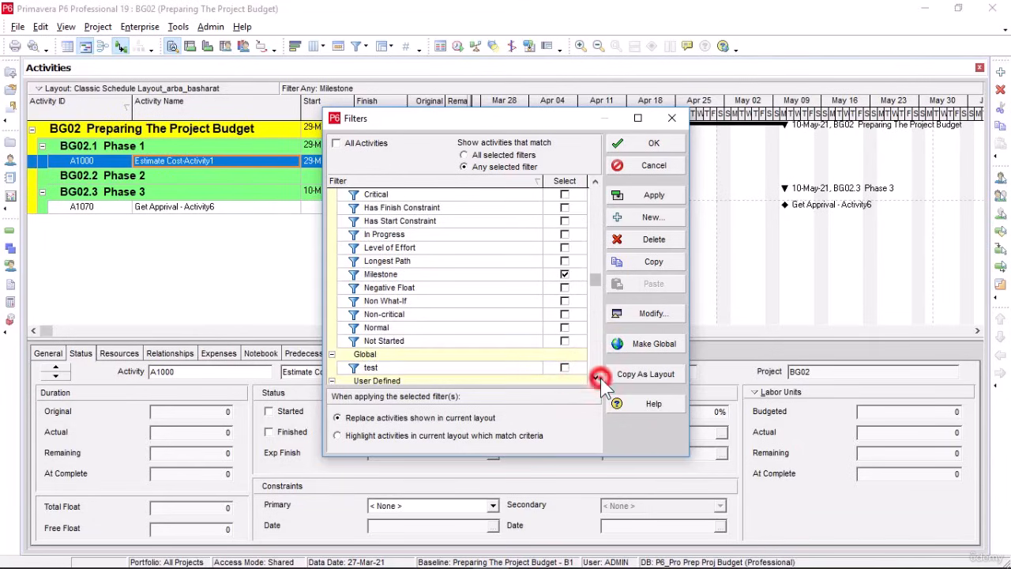
click(597, 379)
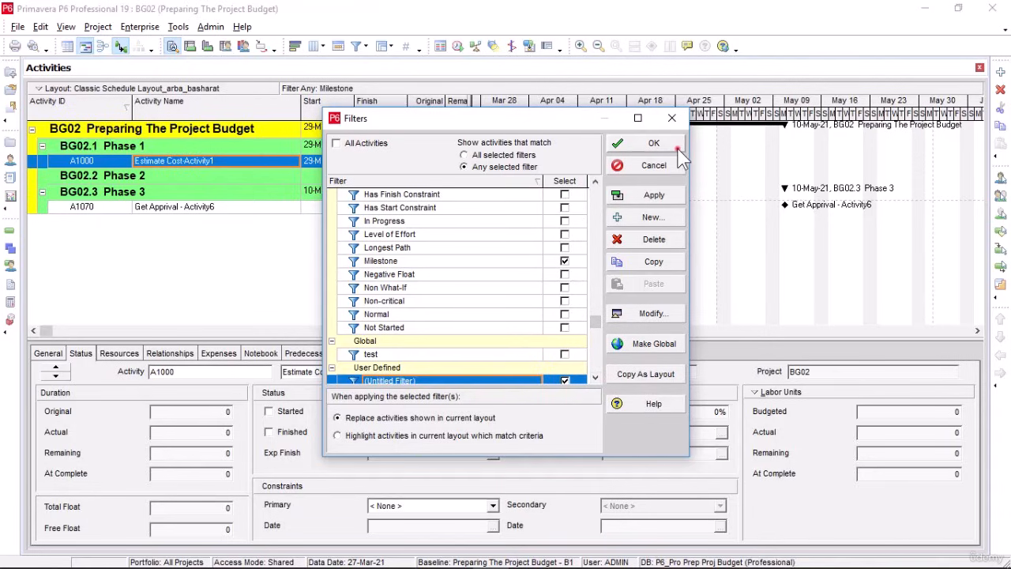
click(383, 143)
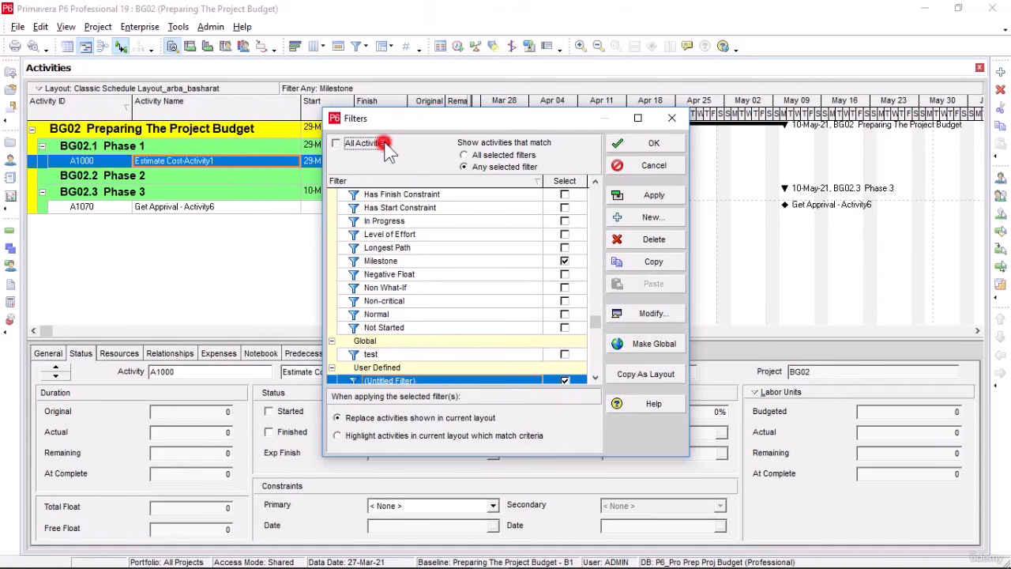
click(654, 195)
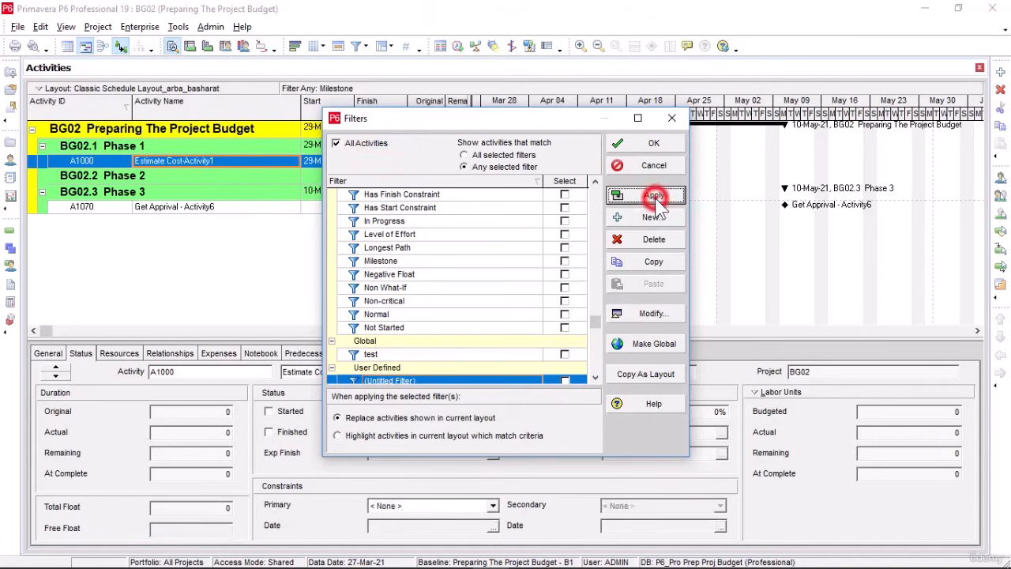
click(654, 165)
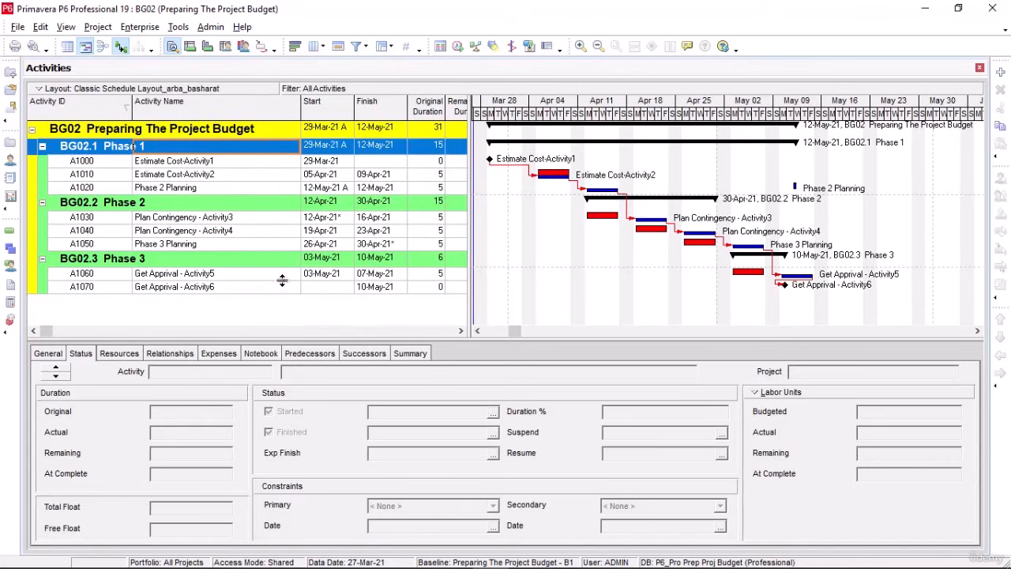
Open the print preview of the current activity layout.
click(17, 27)
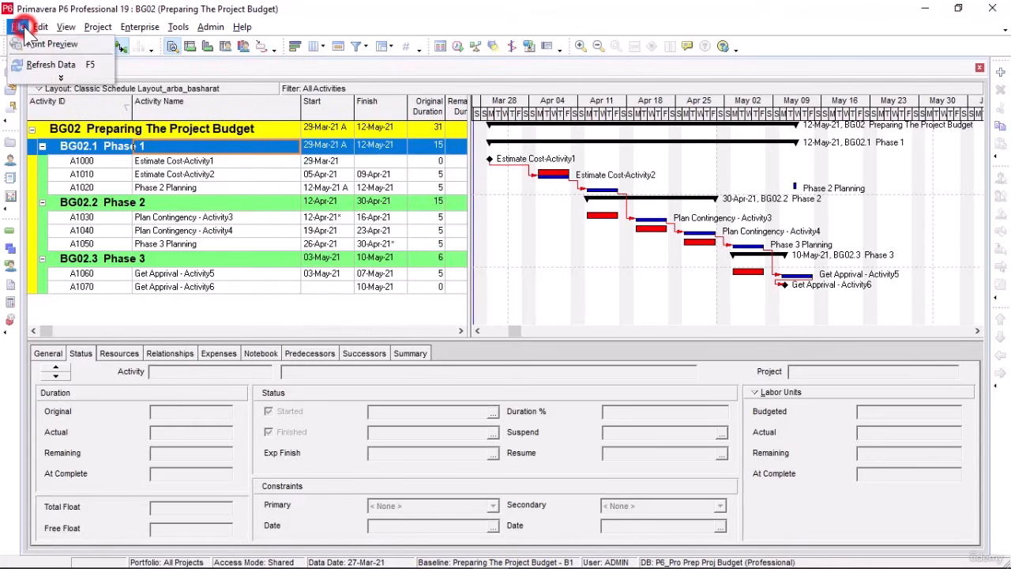
click(76, 78)
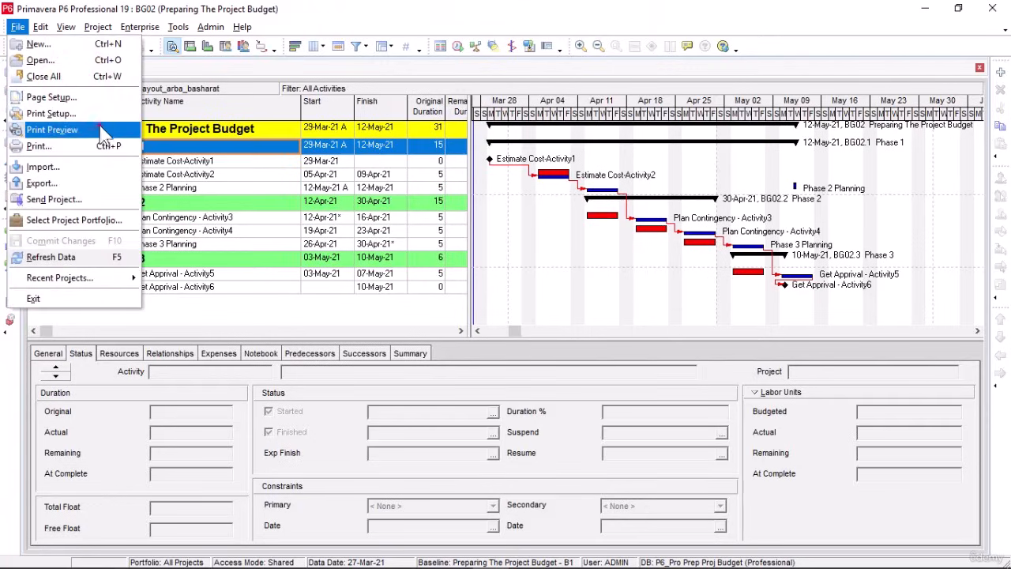
click(122, 131)
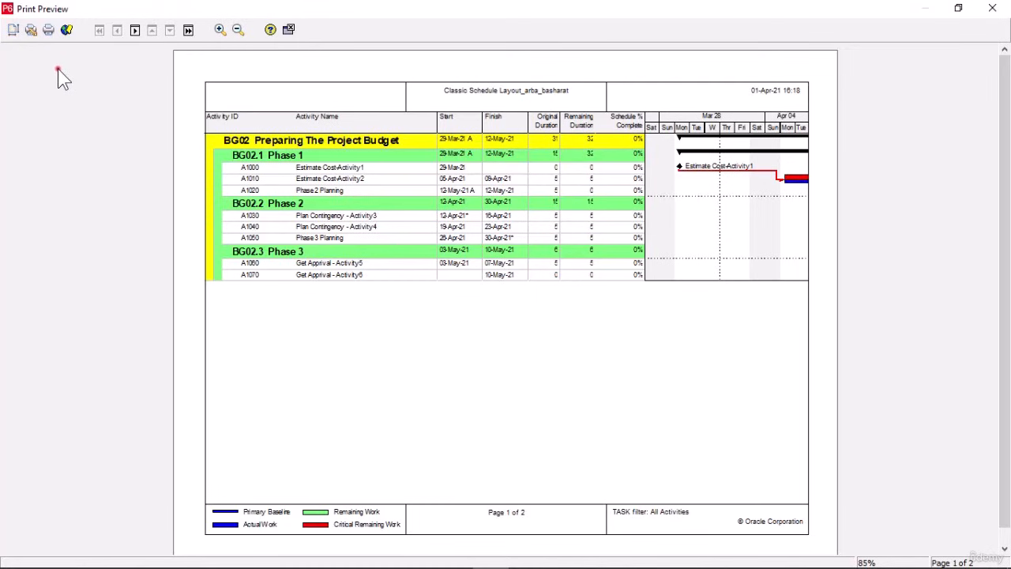
Set the paper size to A3 in the page setup of the print preview.
click(13, 32)
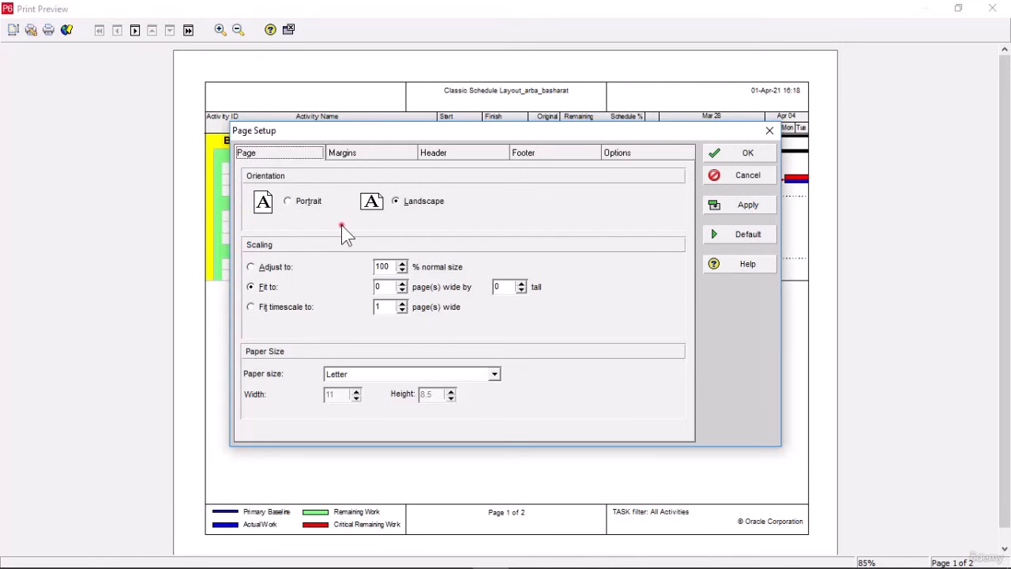
click(495, 374)
scroll(485, 387, up, 3)
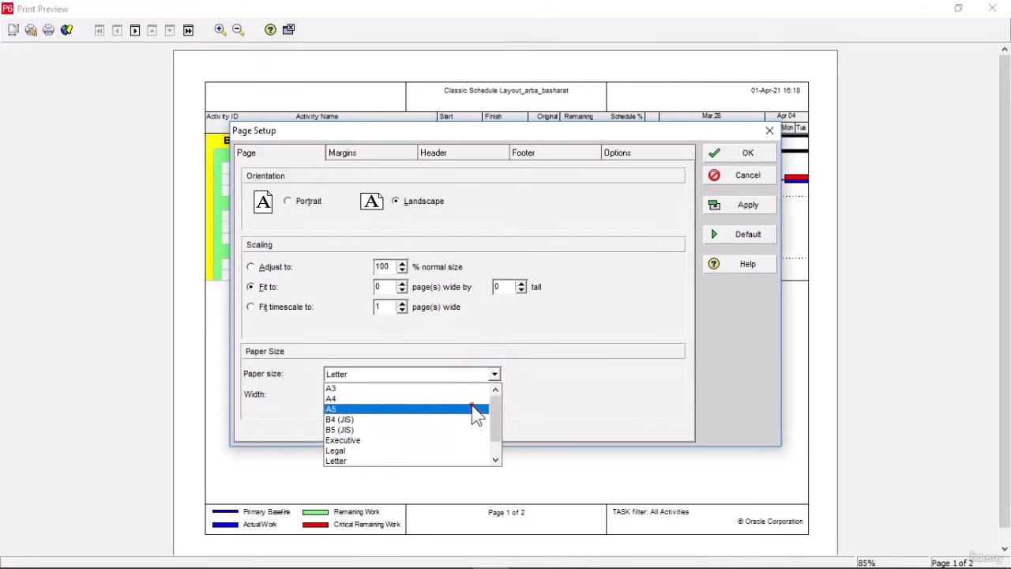
click(463, 389)
click(726, 210)
click(725, 210)
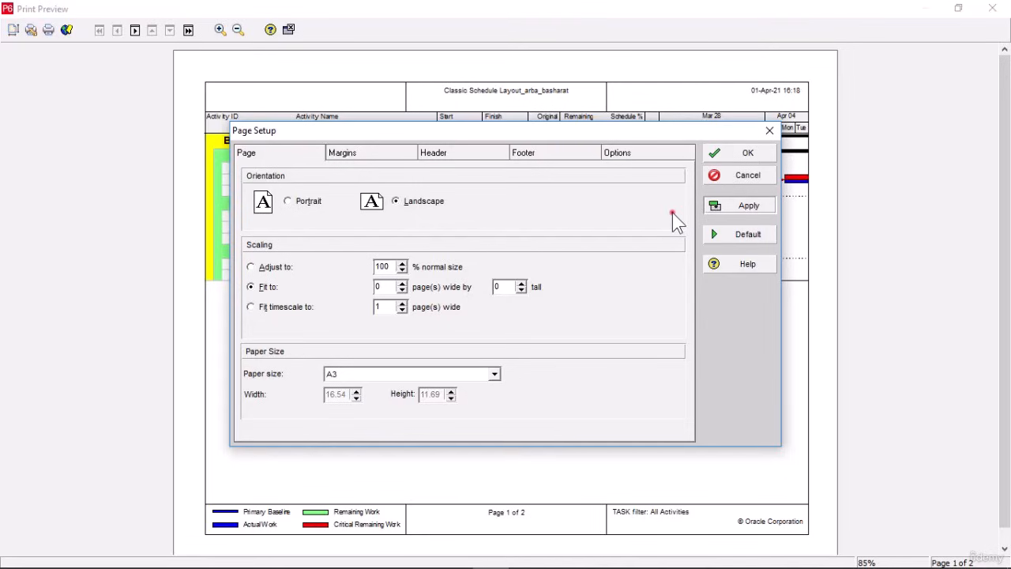
Check the page margins and shift the [Test] text lower in the first section of the page header.
click(373, 153)
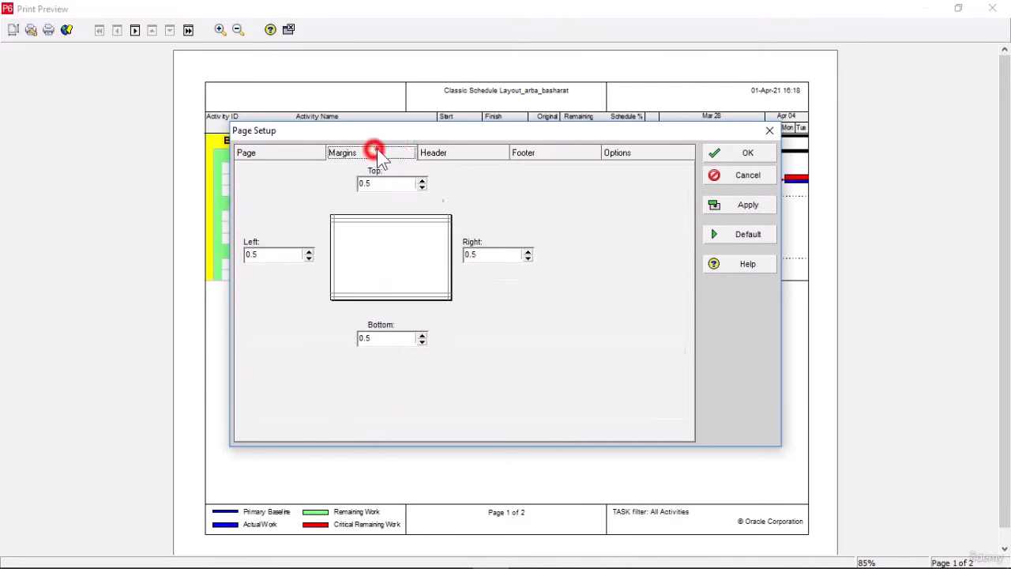
click(472, 152)
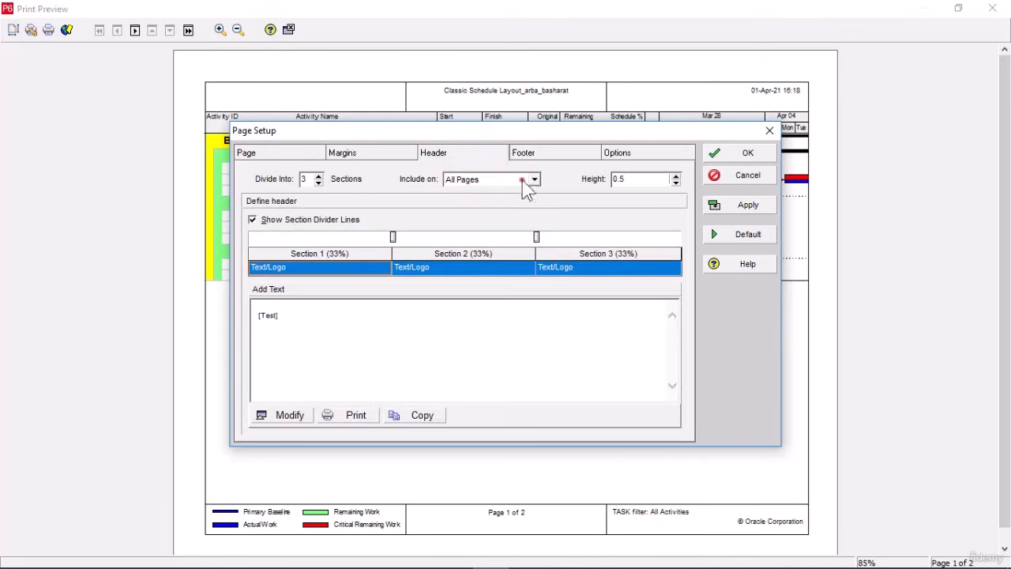
click(294, 416)
drag(132, 168, 113, 161)
click(431, 473)
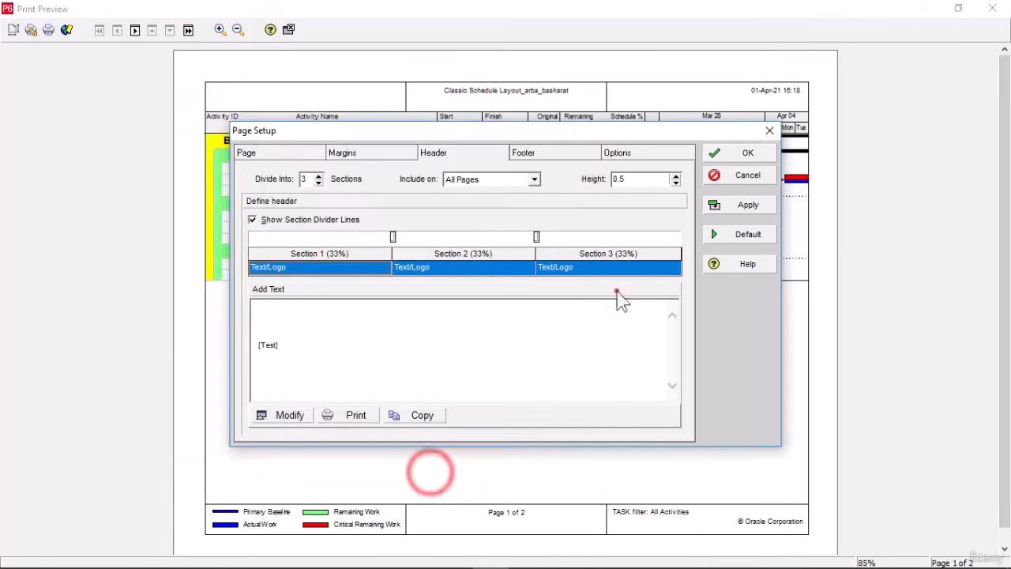
Check the footer definition, apply the page setup to the preview and close the setup.
click(598, 161)
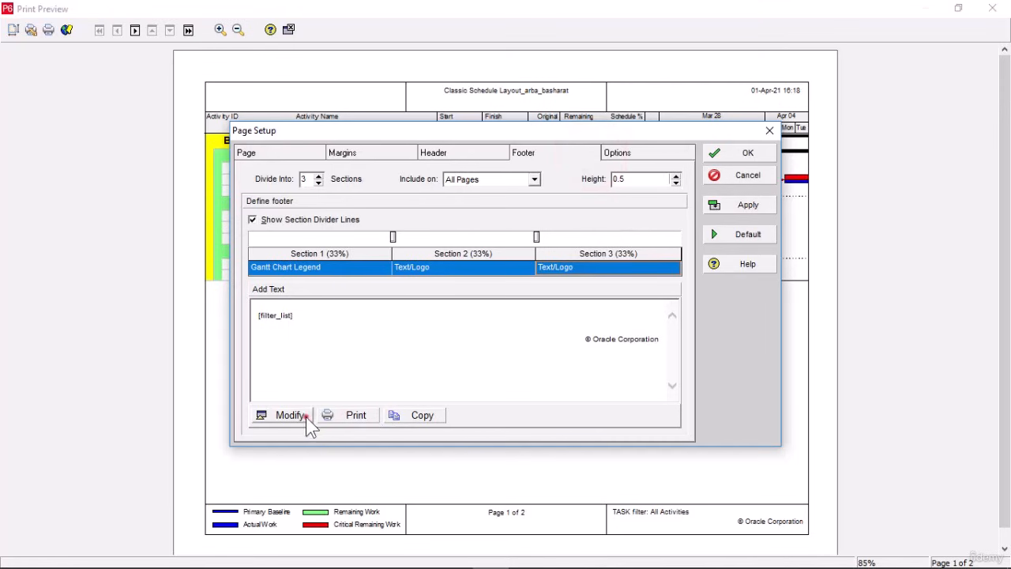
click(746, 209)
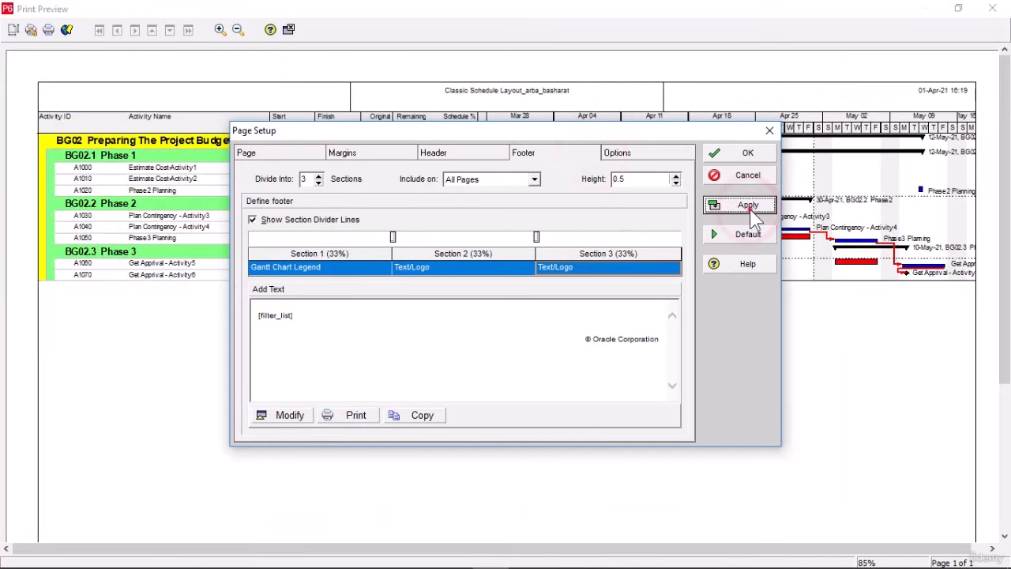
click(755, 156)
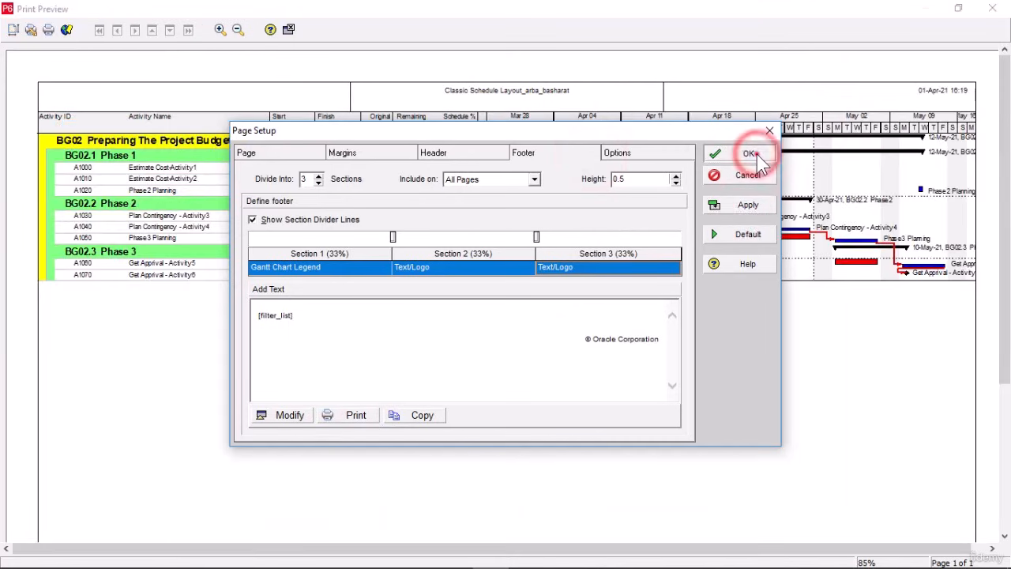
click(756, 155)
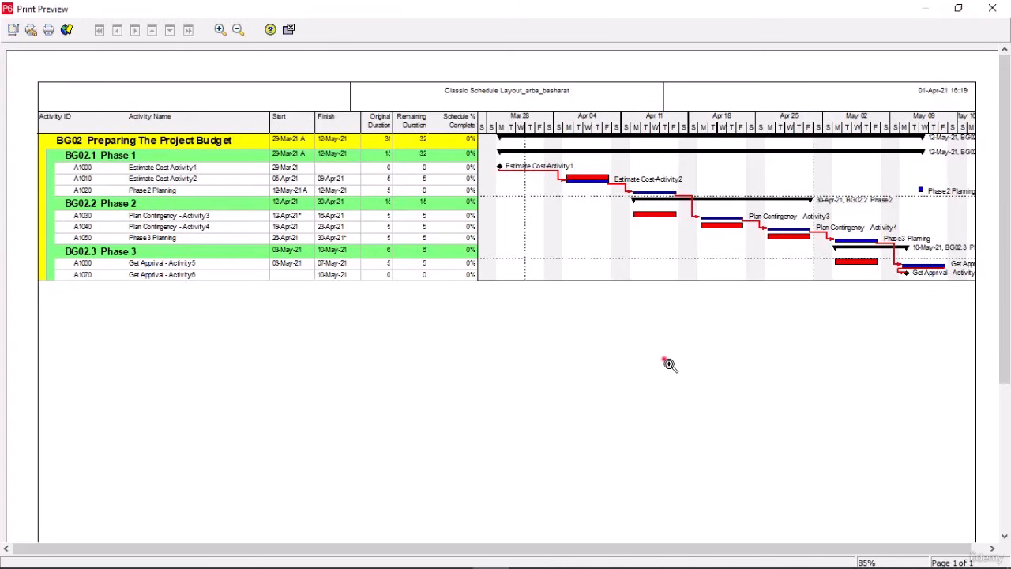
Set the printed timescale start to the custom date 01-Apr-21 in the page setup options and accept it.
click(12, 29)
click(636, 154)
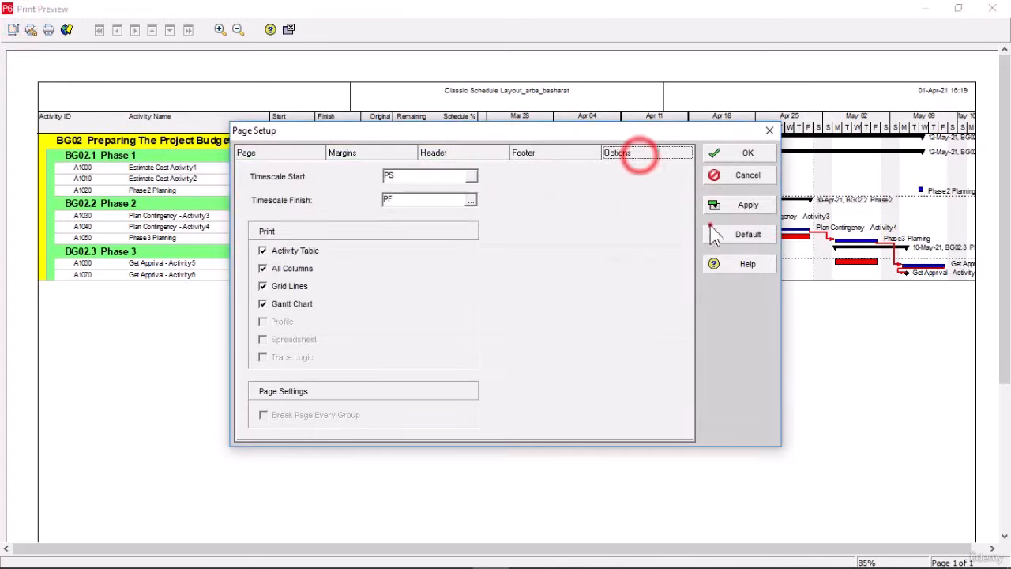
click(474, 176)
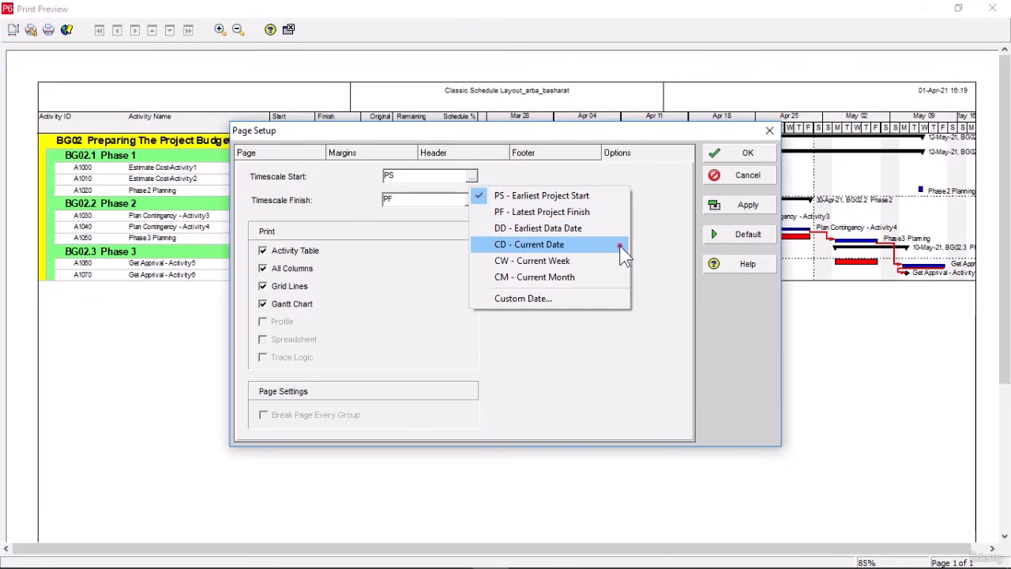
click(623, 297)
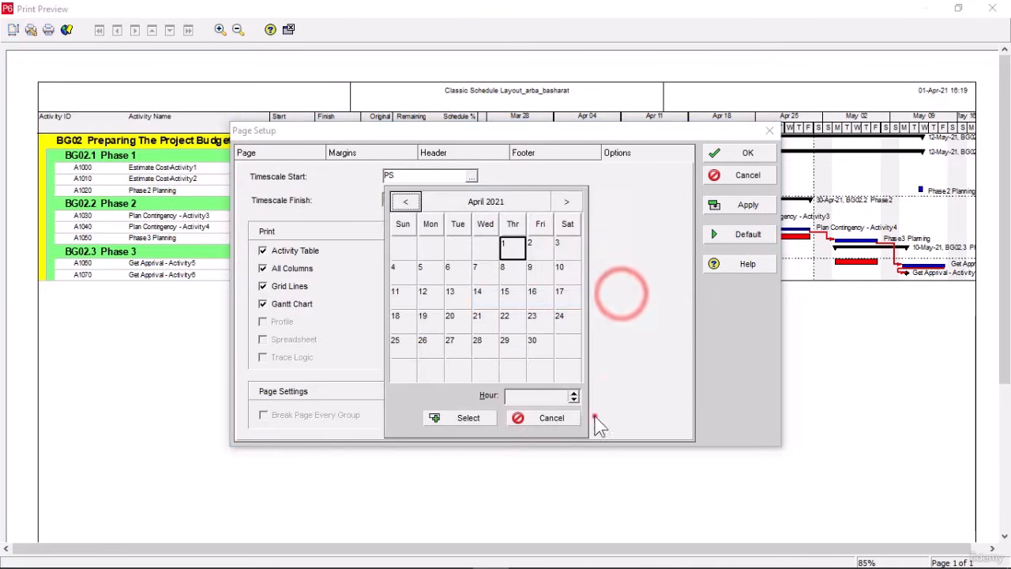
click(575, 420)
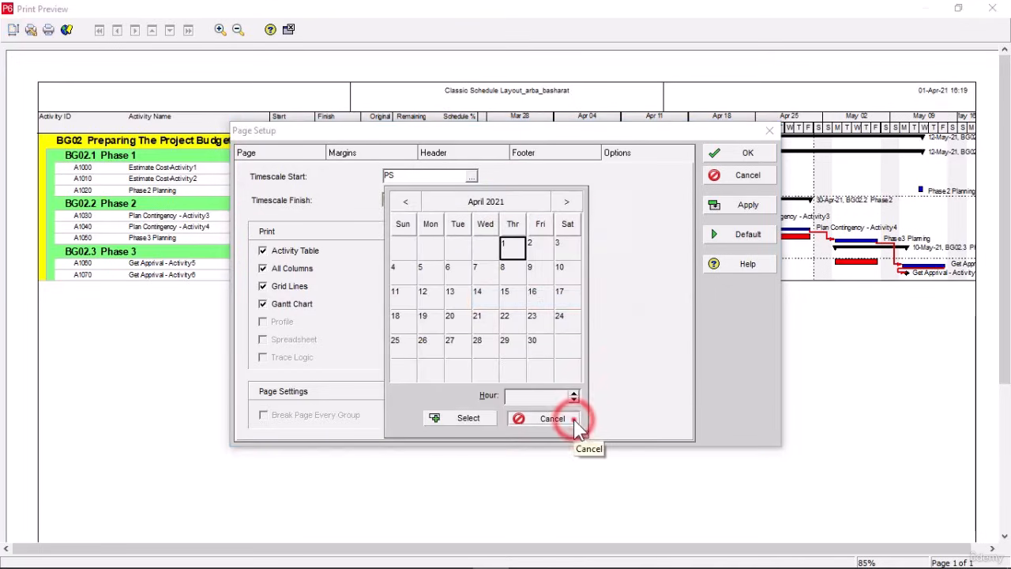
click(474, 418)
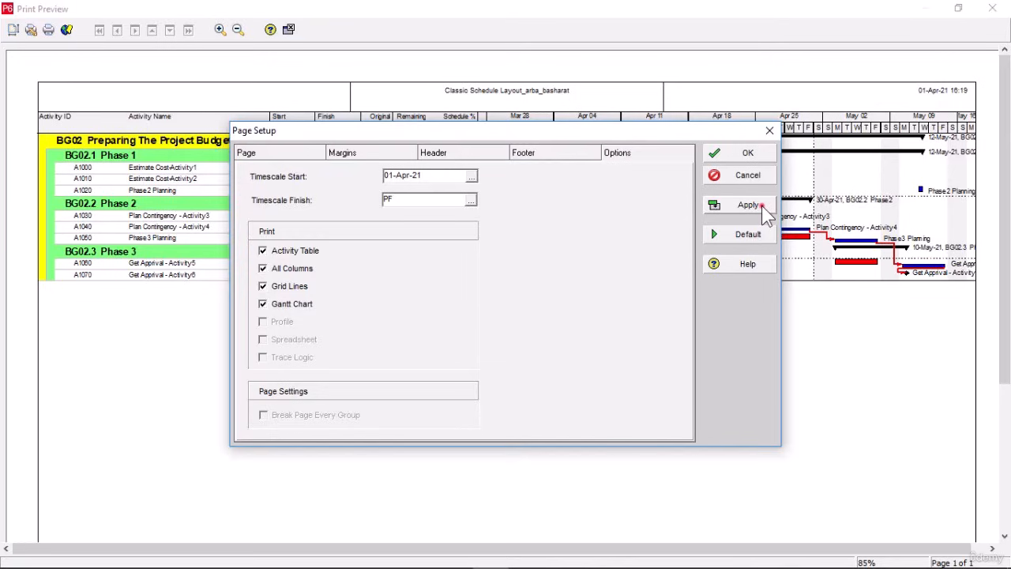
click(764, 175)
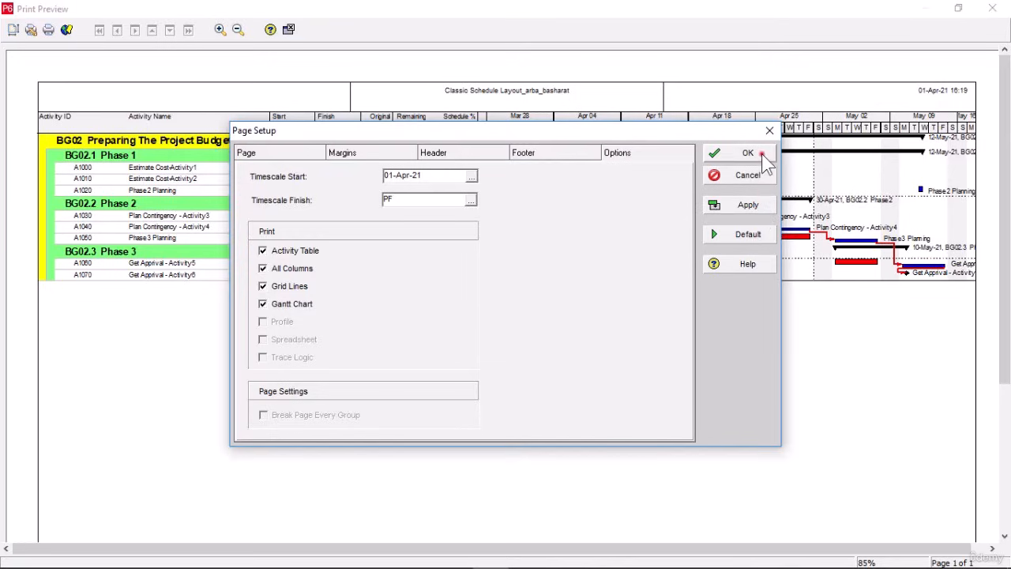
click(766, 153)
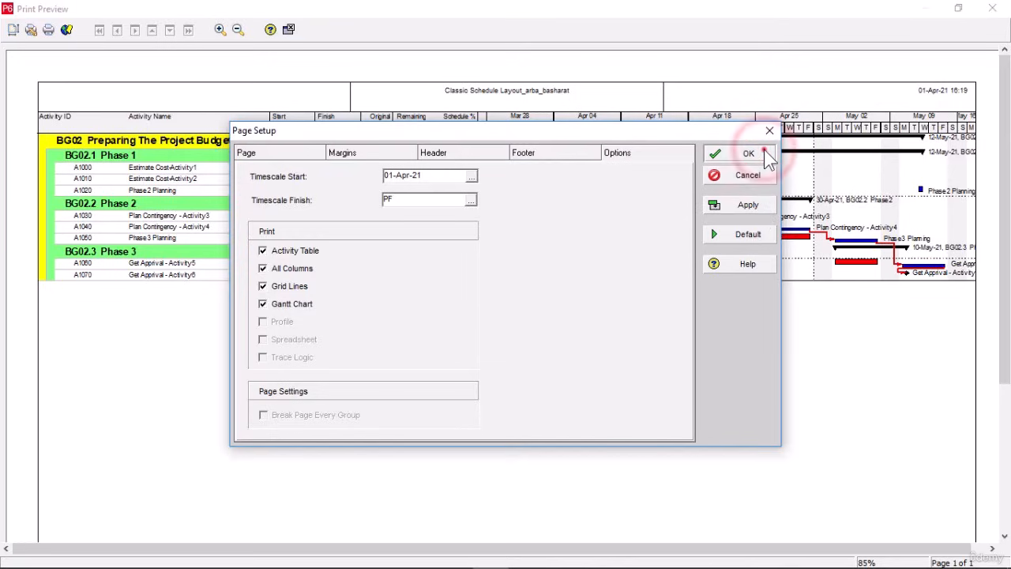